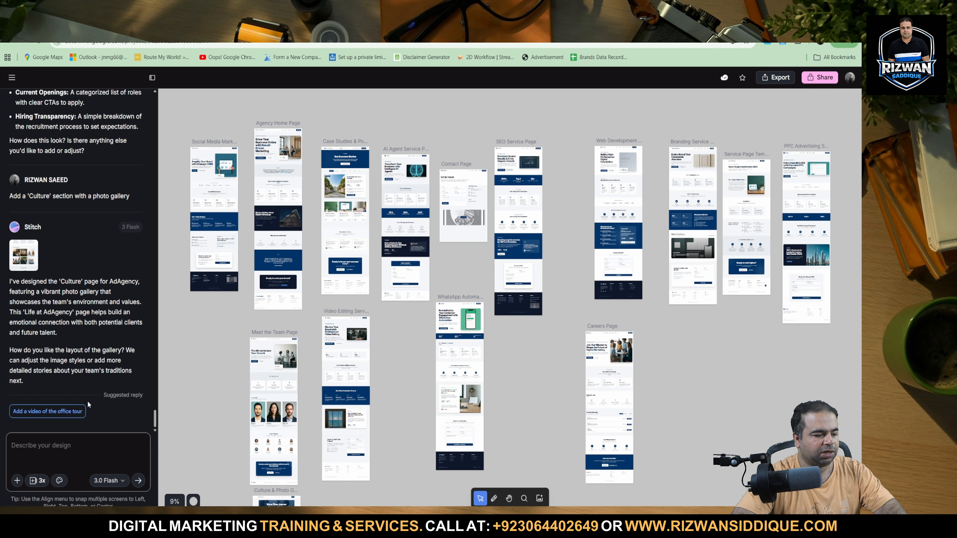
# Select all the website page screens on the Stitch canvas, including the Careers and Culture pages.
pyautogui.click(281, 332)
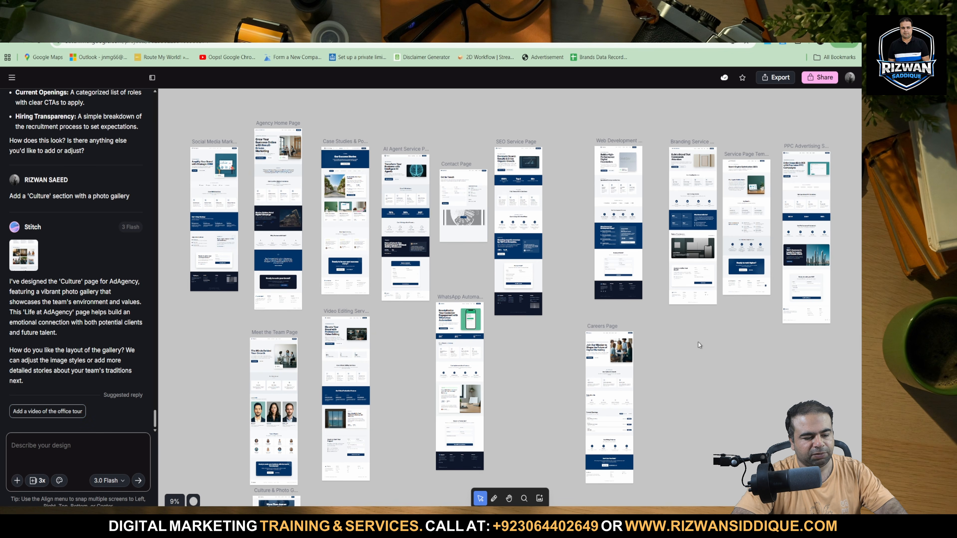
pyautogui.scroll(-5, 654, 382)
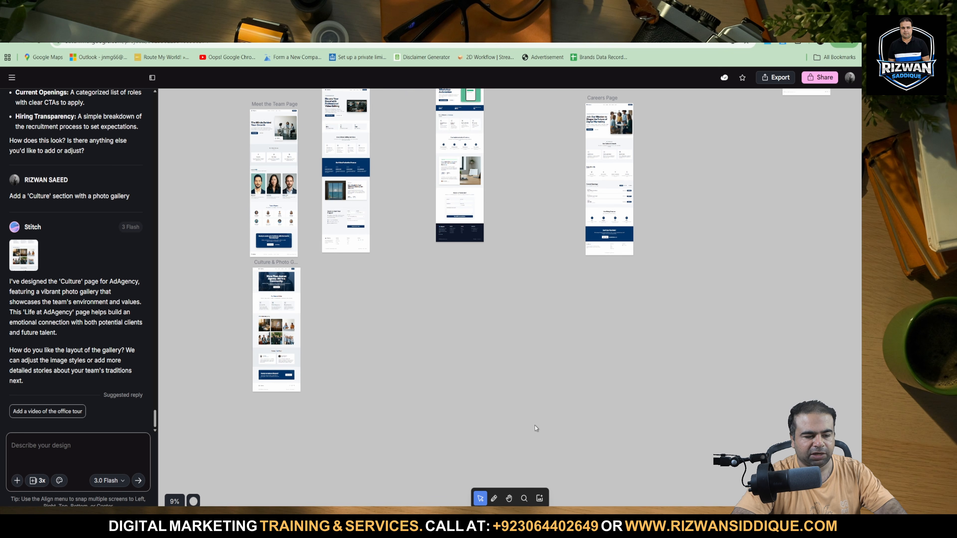
pyautogui.scroll(5, 604, 421)
pyautogui.click(604, 420)
pyautogui.scroll(-5, 604, 420)
pyautogui.scroll(5, 604, 420)
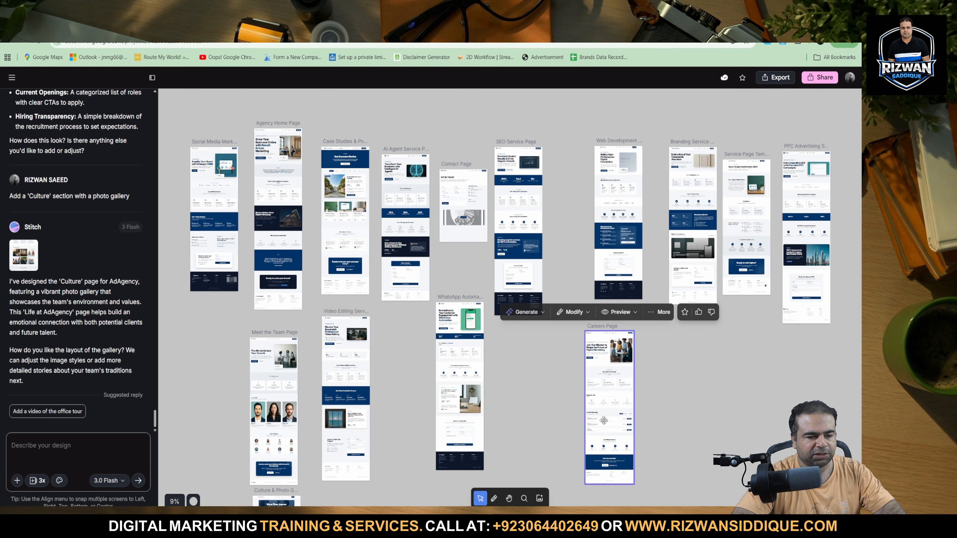
pyautogui.hotkey('ctrl', 'a')
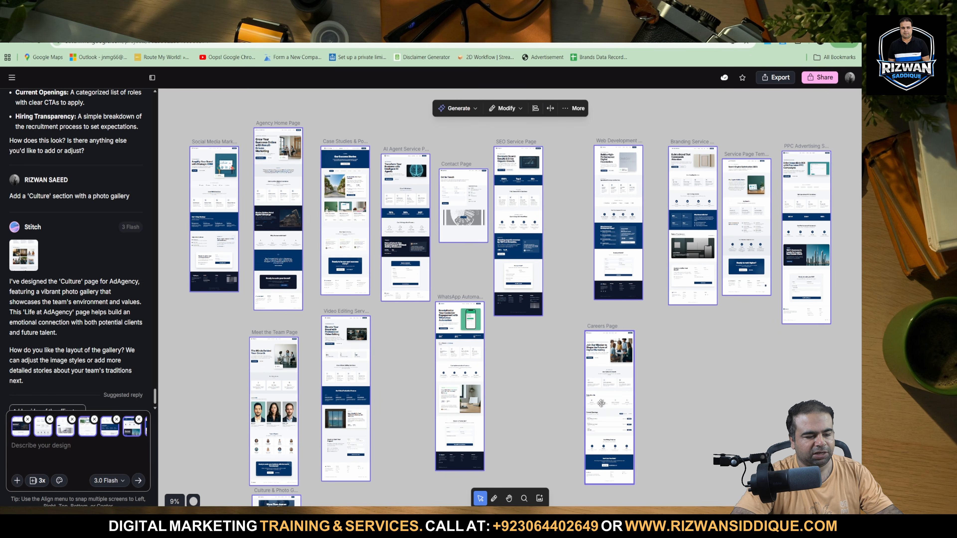
pyautogui.scroll(-5, 552, 380)
pyautogui.scroll(5, 552, 380)
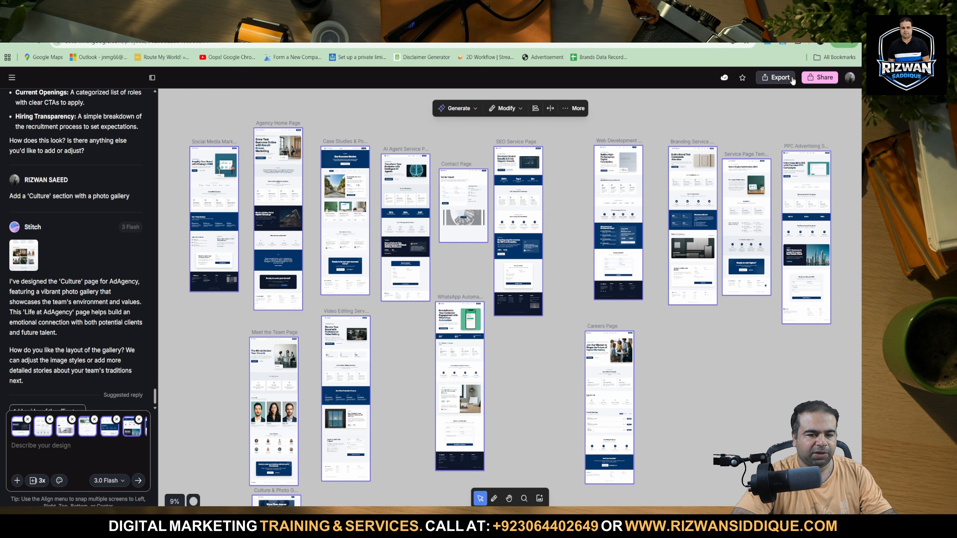
# Export the code of all the selected screens using the Code to Clipboard format.
pyautogui.click(777, 77)
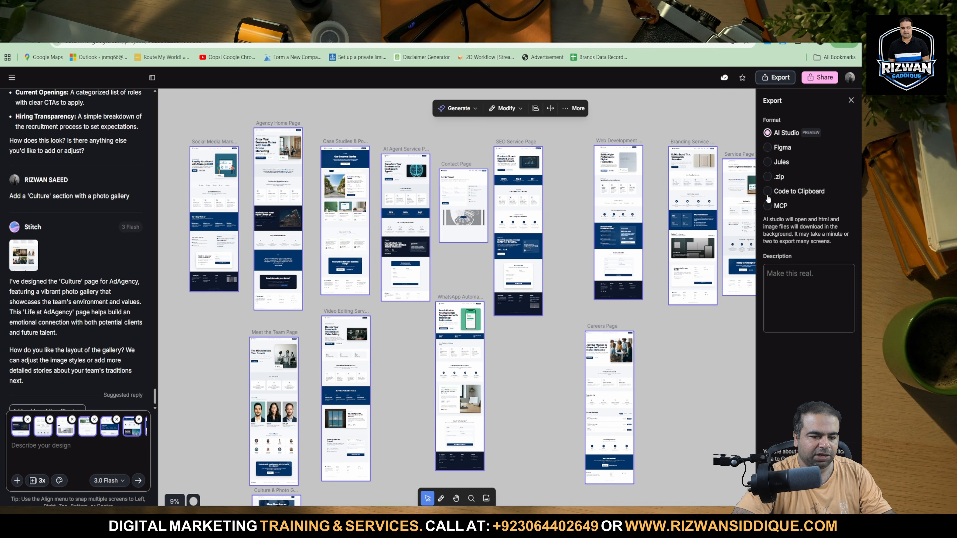
pyautogui.click(808, 192)
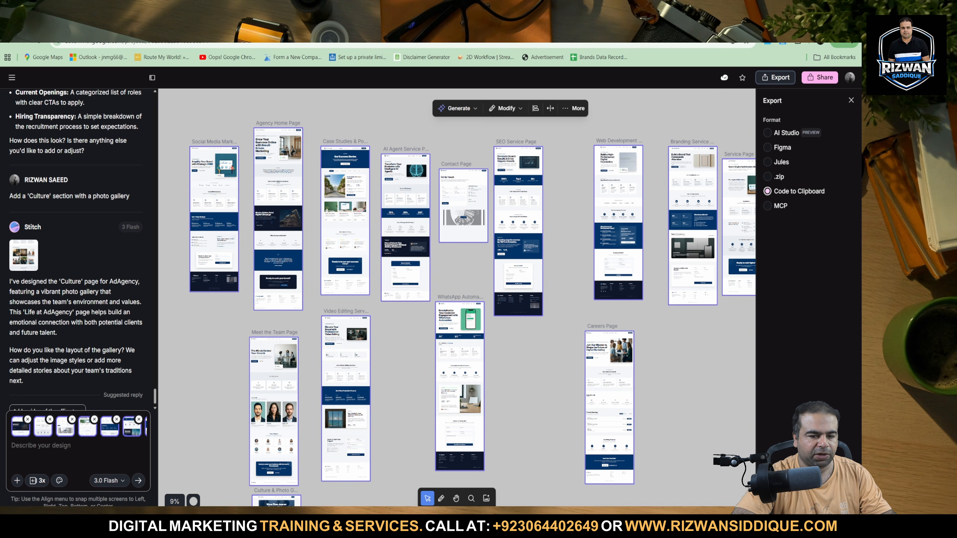
pyautogui.click(809, 493)
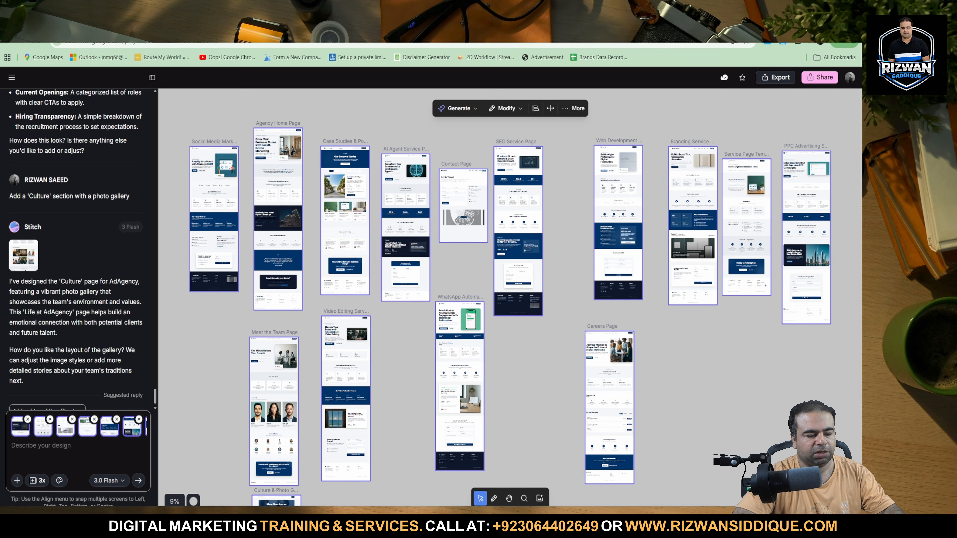
# Switch to Antigravity, paste the copied page code into the agent prompt and place the cursor after the closing html tag.
pyautogui.hotkey('alt', 'Tab')
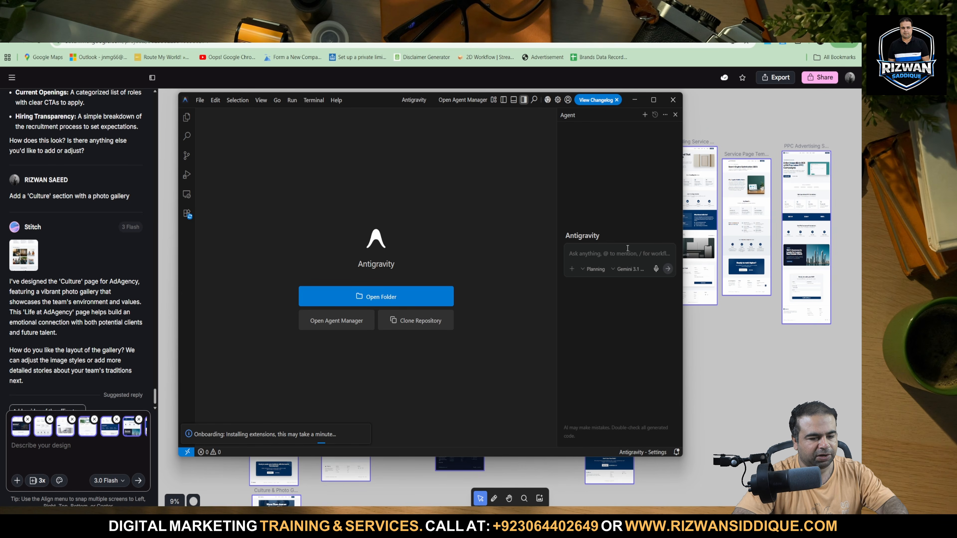
pyautogui.hotkey('ctrl', 'v')
pyautogui.scroll(15, 613, 286)
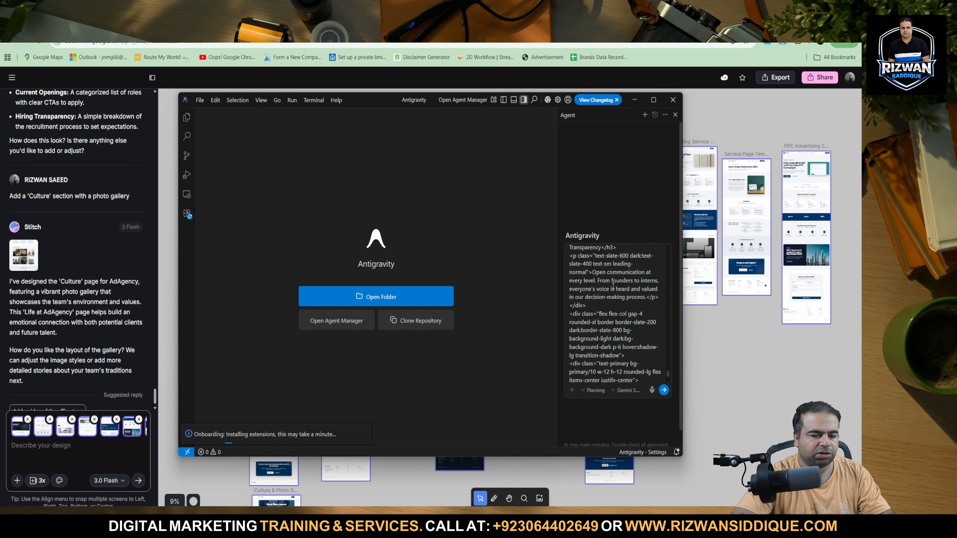
pyautogui.scroll(15, 614, 286)
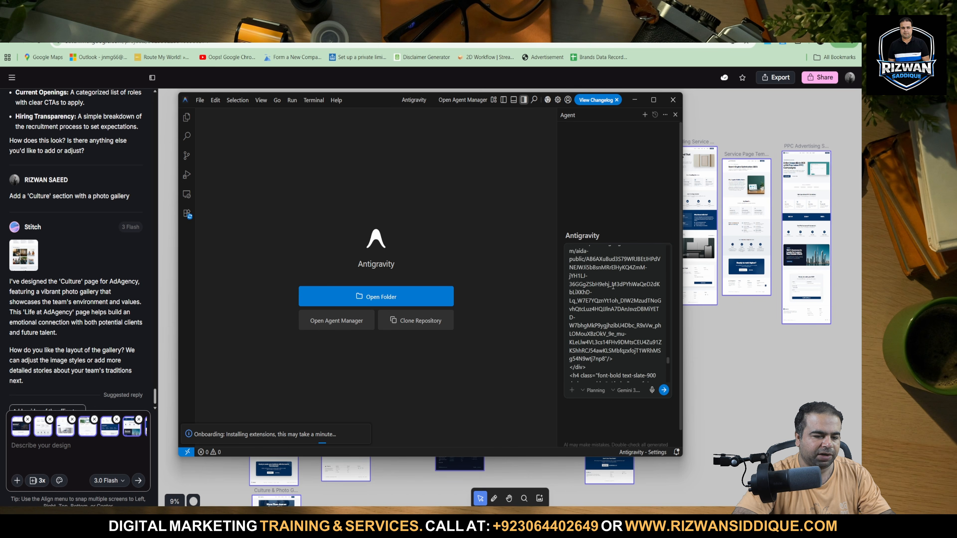
pyautogui.scroll(15, 613, 287)
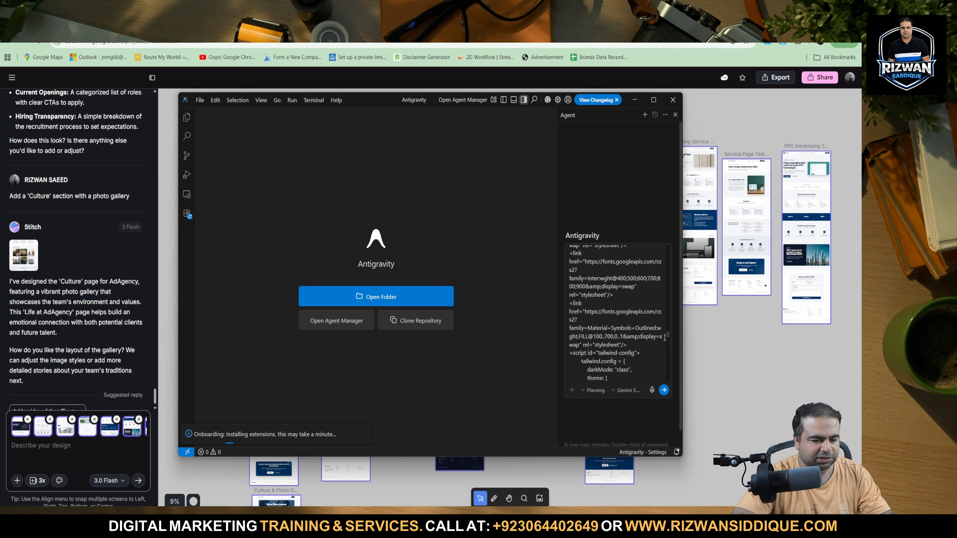
pyautogui.moveTo(668, 335); pyautogui.dragTo(667, 392)
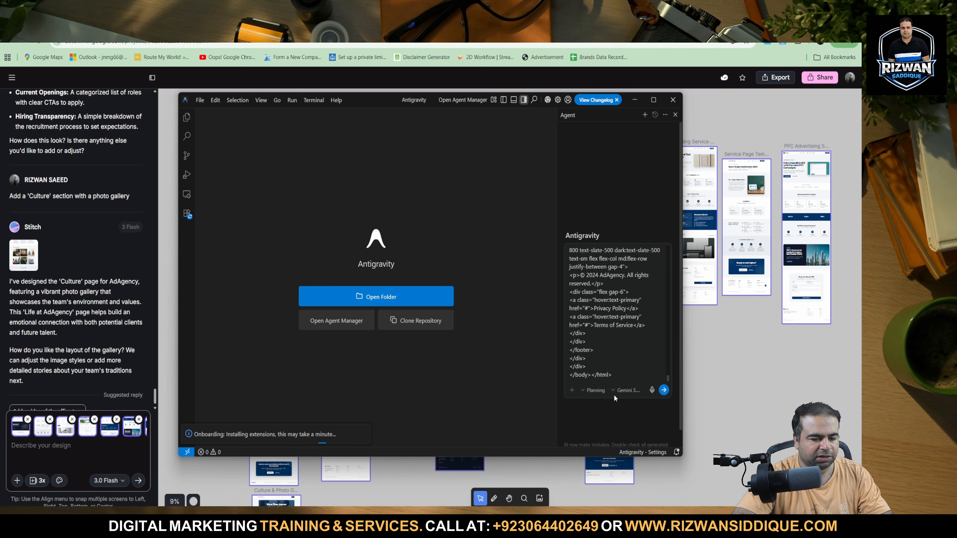
pyautogui.click(618, 373)
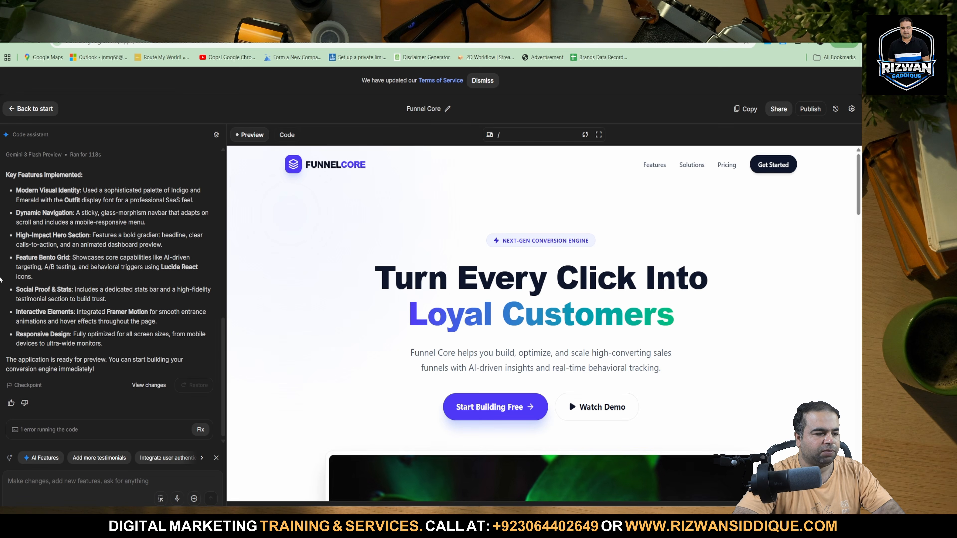
# Copy the AI Studio request "please create same website You can hotlink images from the html my website name funnel core" into the Antigravity prompt.
pyautogui.tripleClick(55, 165)
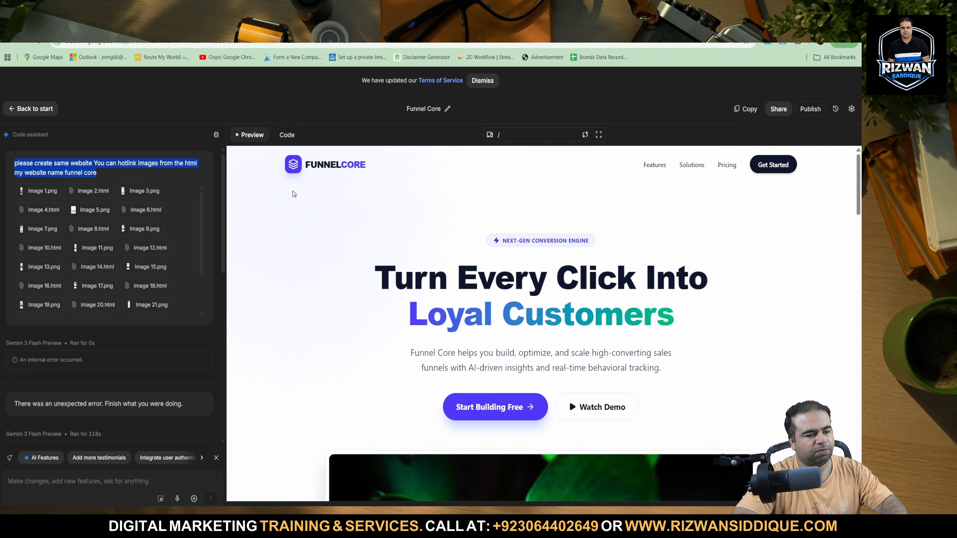
pyautogui.hotkey('alt', 'Tab')
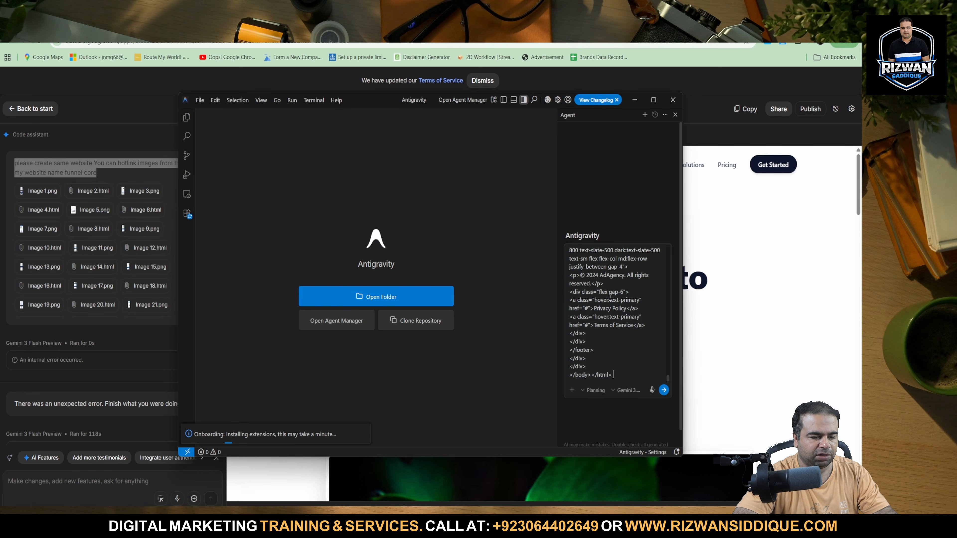
pyautogui.hotkey('ctrl', 'v')
pyautogui.hotkey('alt', 'Tab')
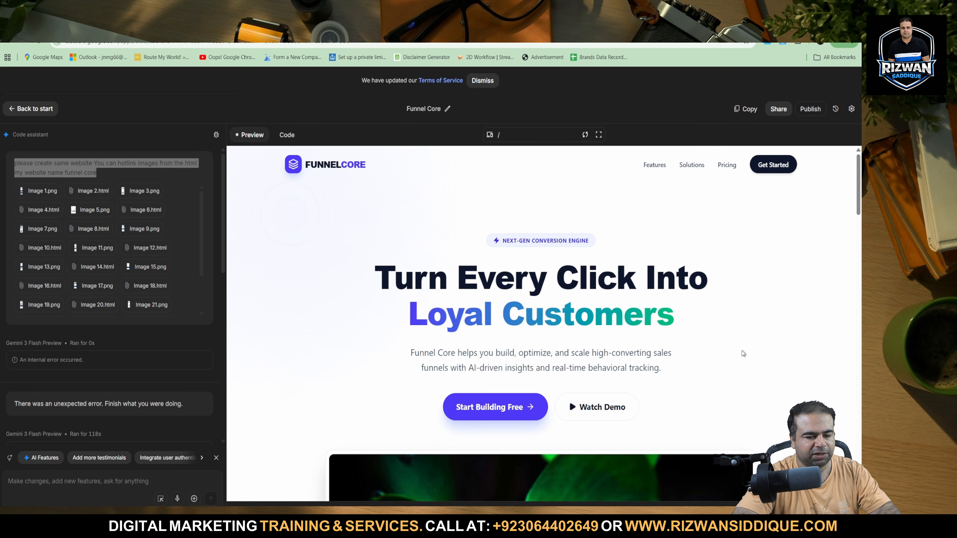
# Look through the Funnel Core website preview in AI Studio, covering the hero, feature cards and statistics, and the assistant's feature summary.
pyautogui.scroll(-5, 549, 291)
pyautogui.scroll(-15, 550, 291)
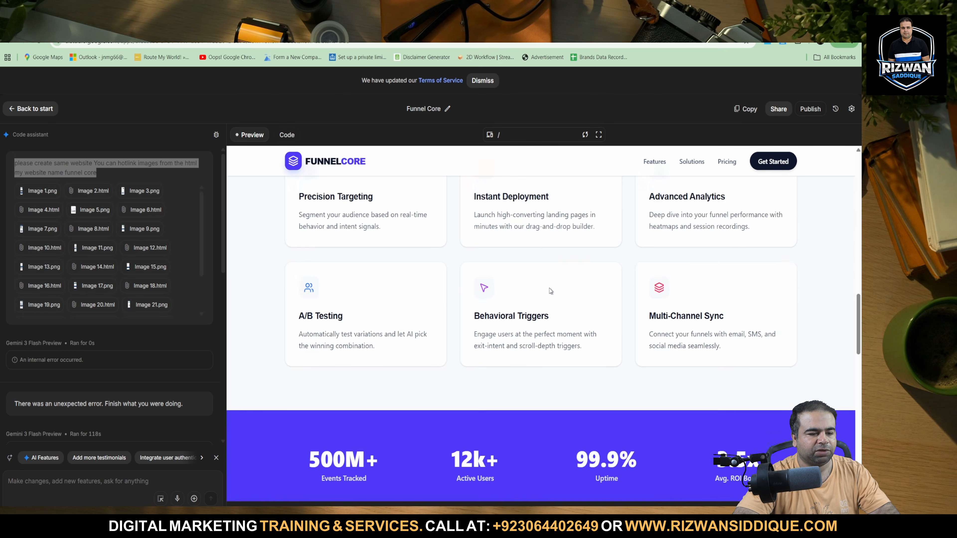
pyautogui.scroll(20, 549, 288)
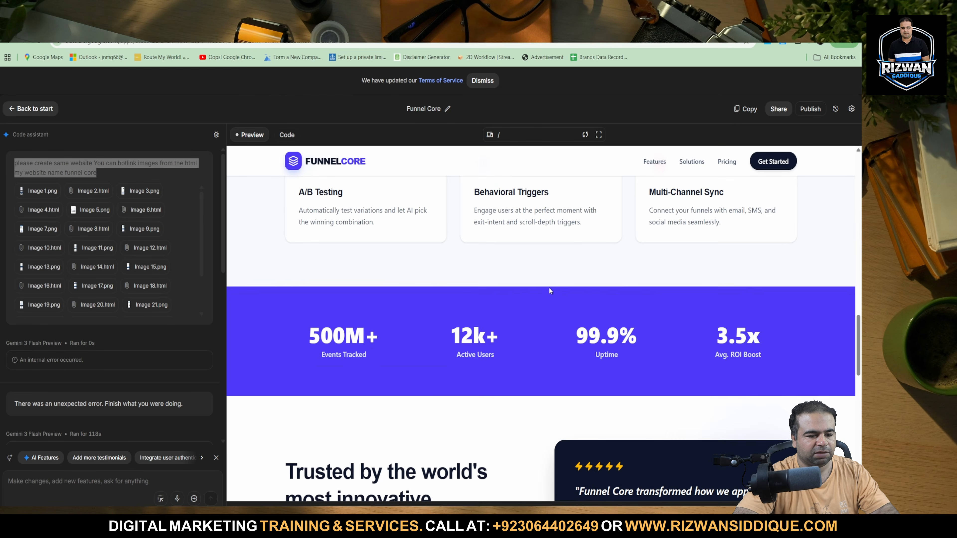
pyautogui.scroll(-5, 550, 283)
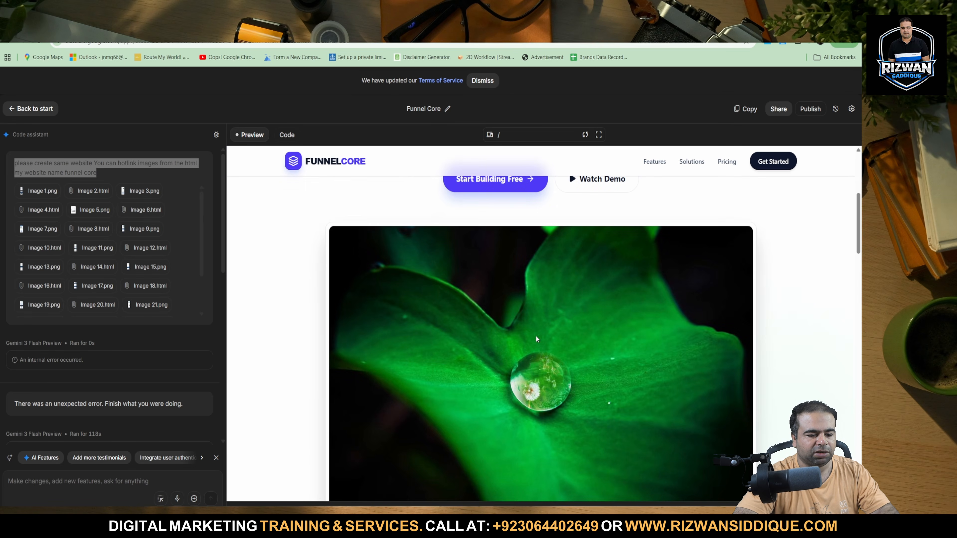
pyautogui.scroll(5, 550, 283)
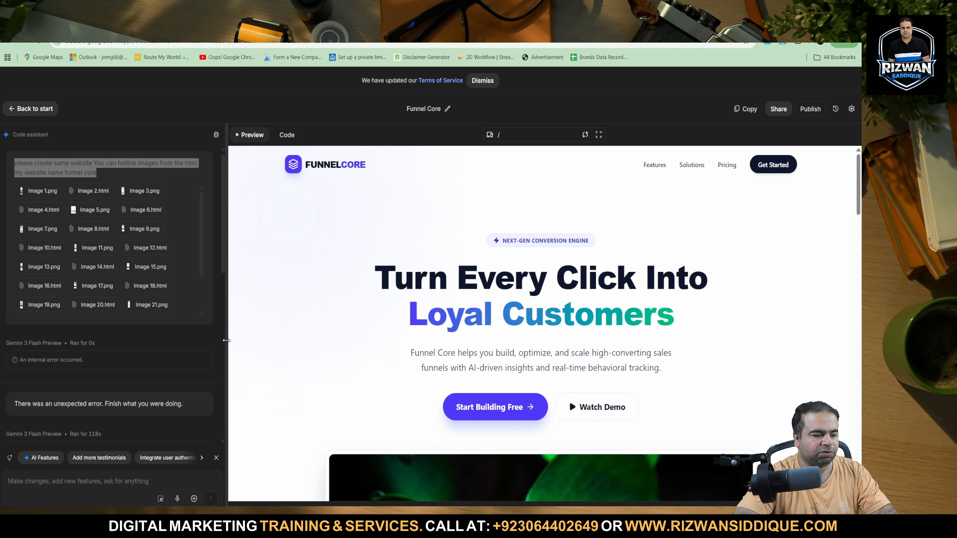
pyautogui.scroll(-10, 185, 349)
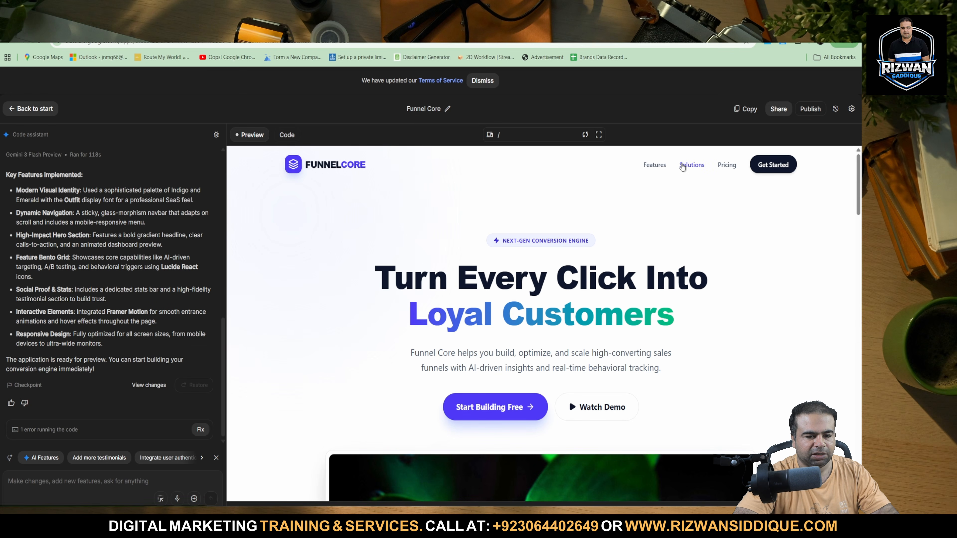
# Test the Solutions link in the website preview and examine the page sections down to the footer.
pyautogui.click(684, 166)
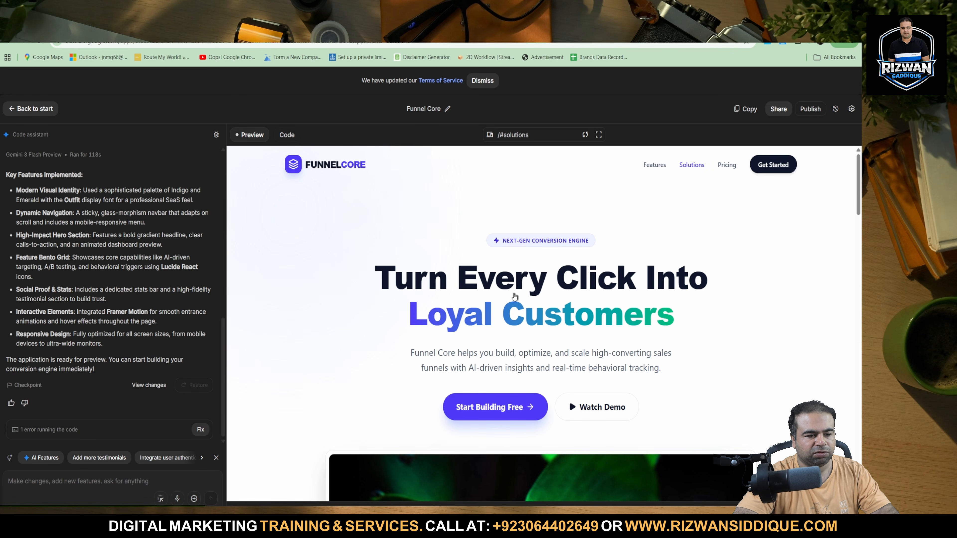
pyautogui.scroll(-10, 489, 302)
pyautogui.scroll(-5, 489, 321)
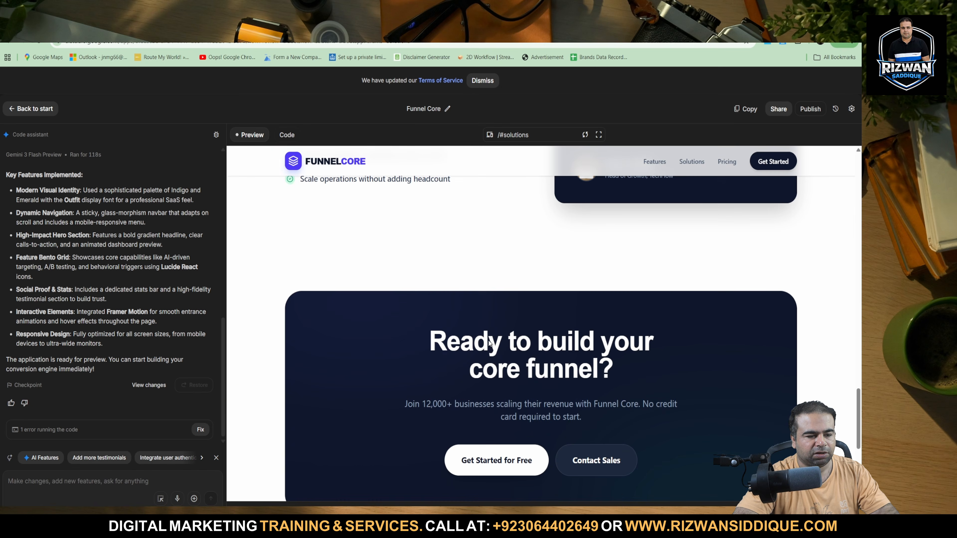
pyautogui.scroll(15, 490, 332)
pyautogui.scroll(-10, 488, 342)
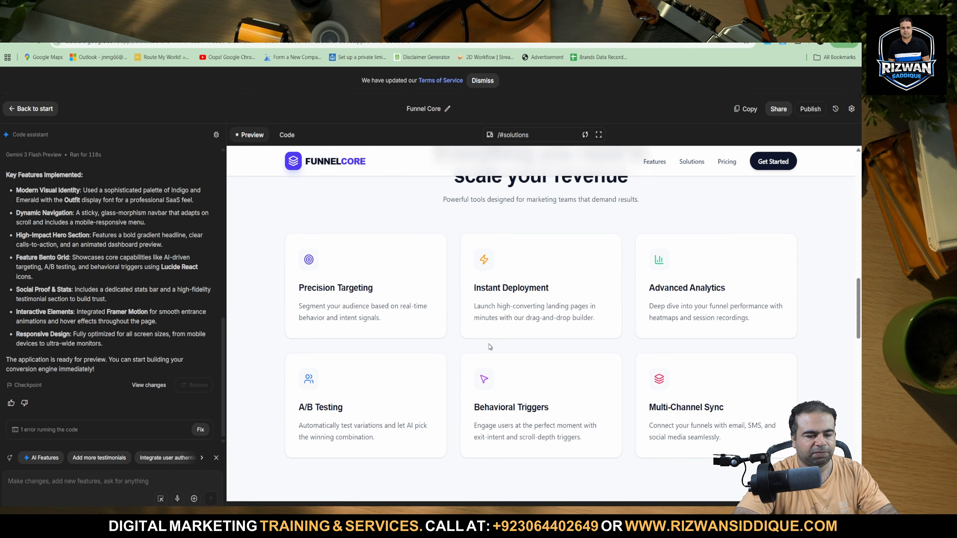
pyautogui.scroll(5, 488, 342)
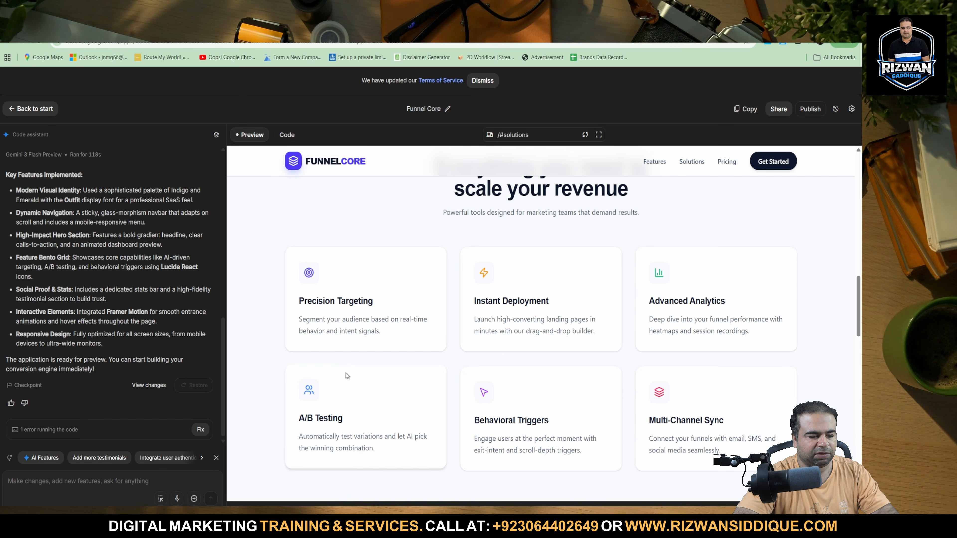
pyautogui.scroll(-5, 316, 369)
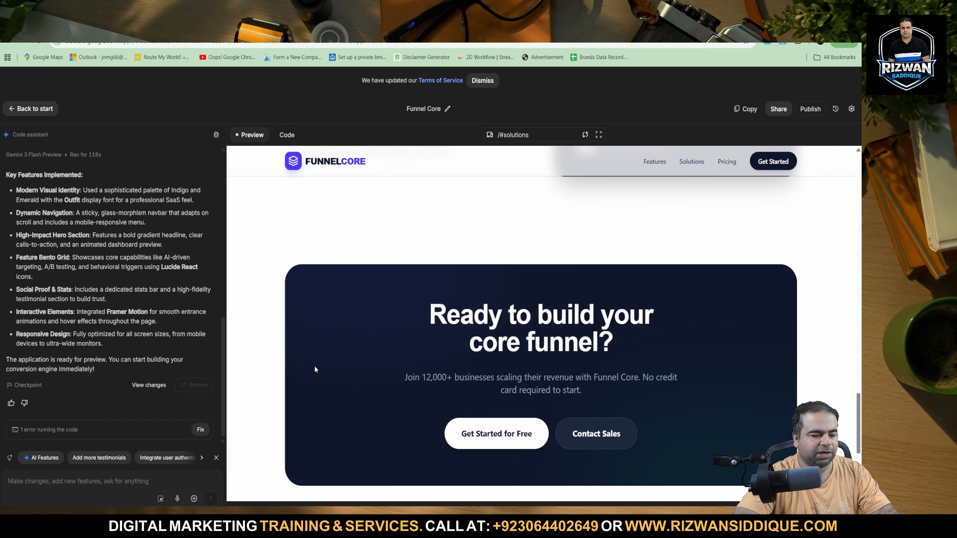
pyautogui.scroll(-5, 315, 370)
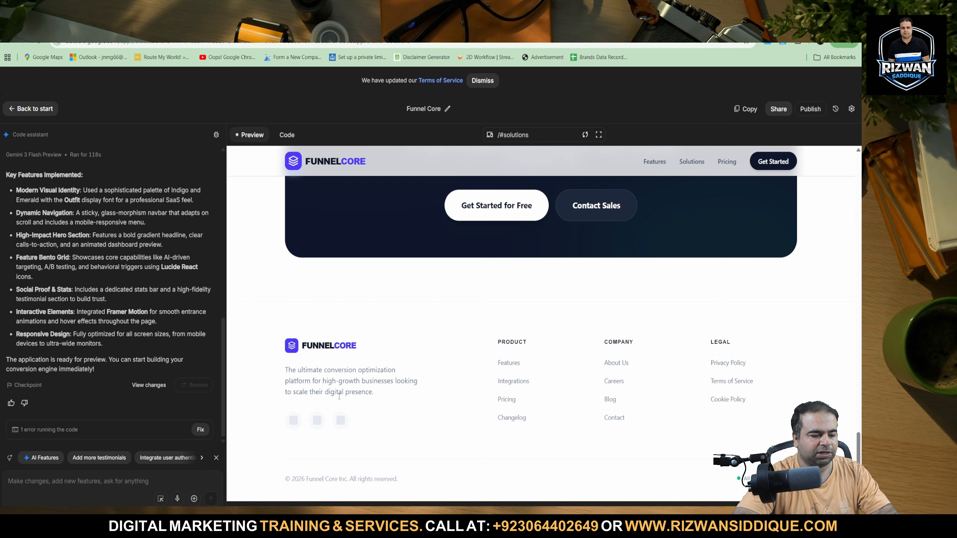
# Load the suggested prompt for more testimonials, and have the code assistant fix the error from running the code.
pyautogui.click(82, 460)
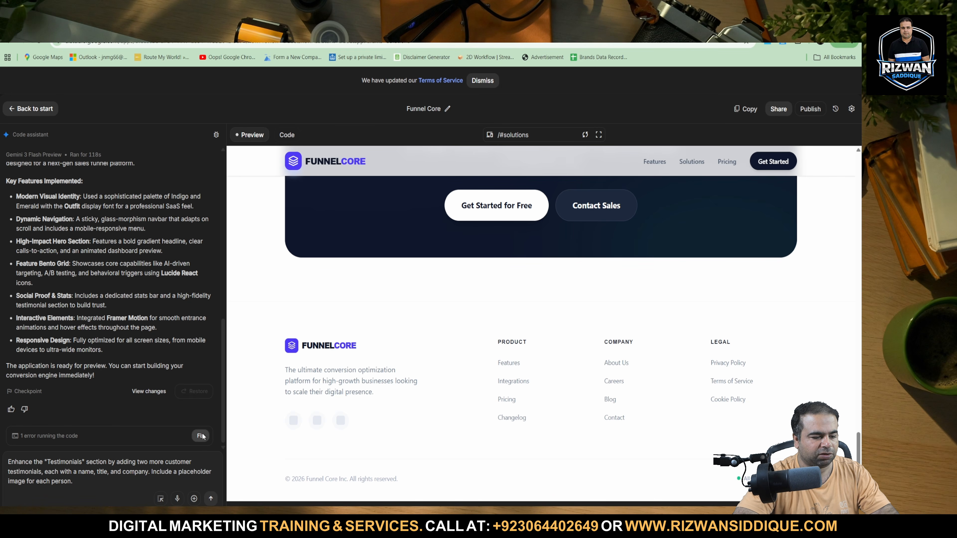
pyautogui.click(201, 436)
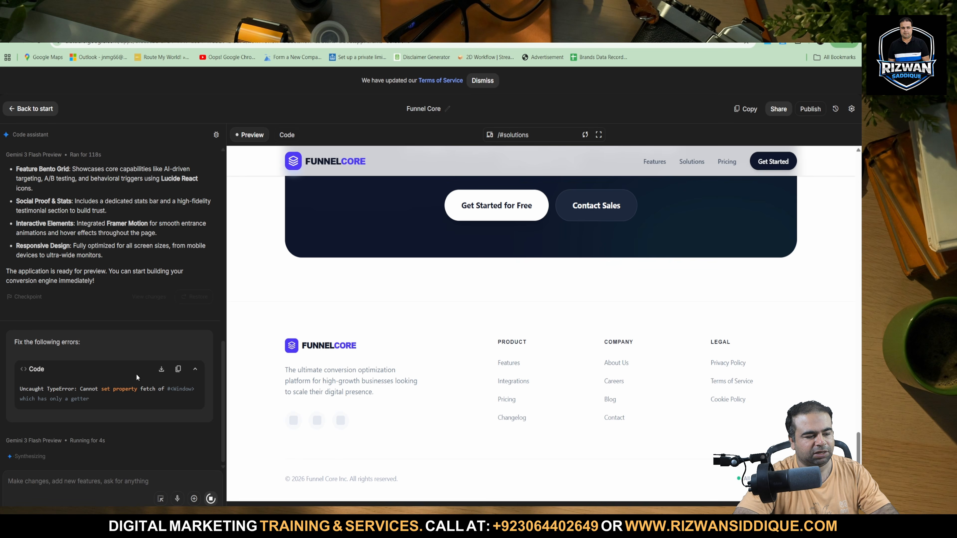
pyautogui.scroll(7, 127, 281)
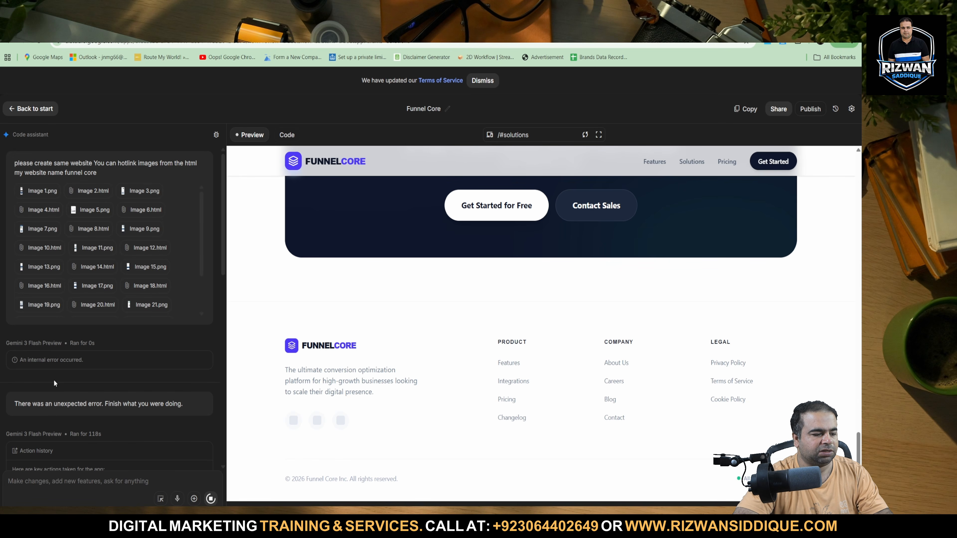
pyautogui.scroll(-8, 54, 379)
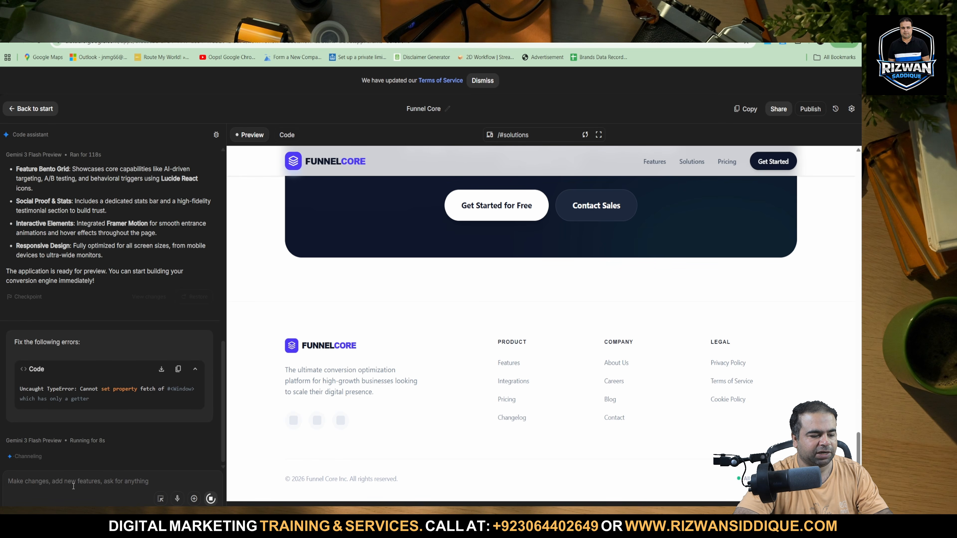
# Draft the follow-up request "please check fix error" for the code assistant and review the Funnel Core preview's hero image and testimonial.
pyautogui.write('please')
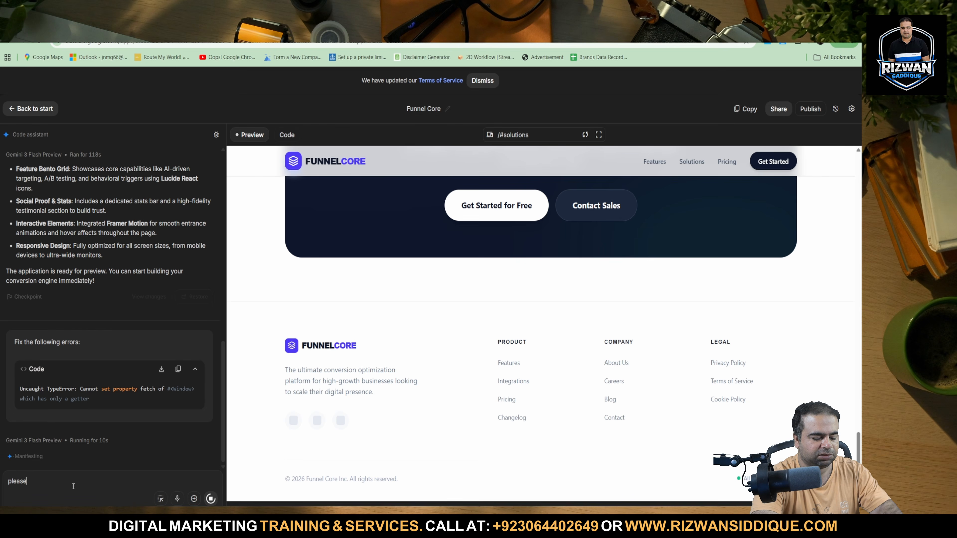
pyautogui.write(' check ')
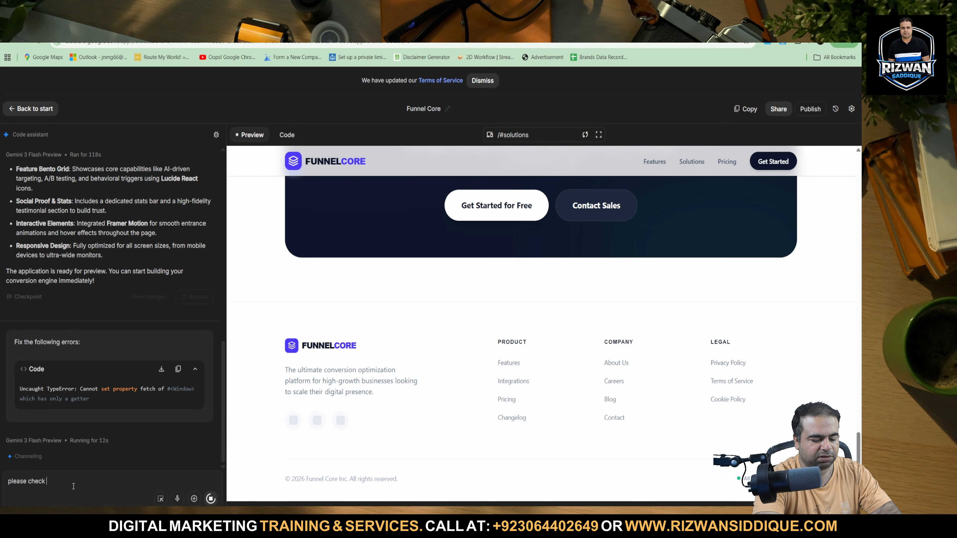
pyautogui.write('fix error')
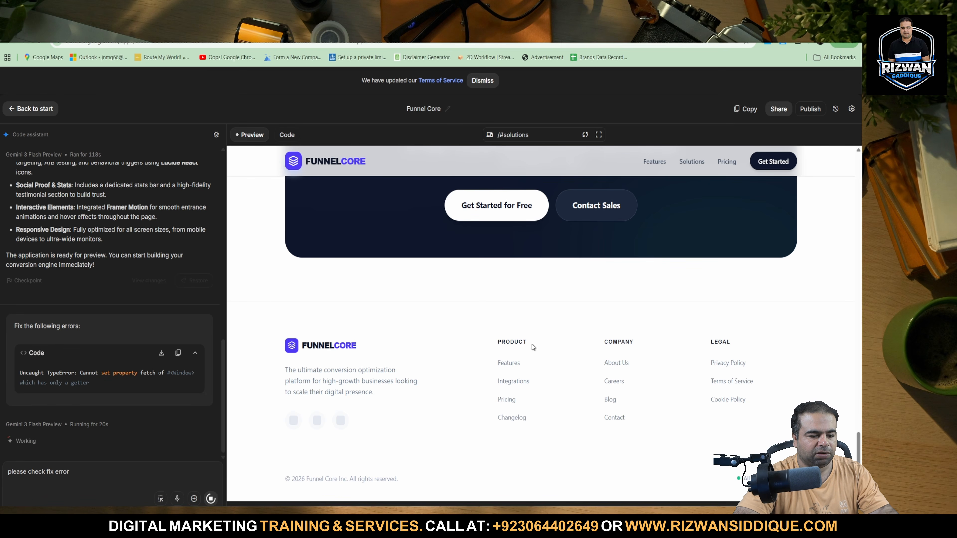
pyautogui.scroll(20, 532, 347)
pyautogui.scroll(-5, 531, 347)
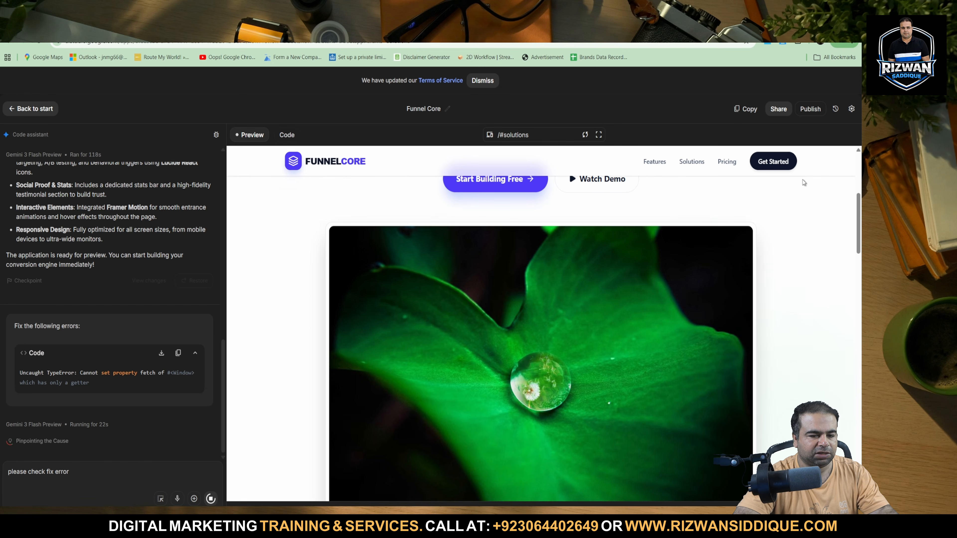
pyautogui.scroll(-20, 540, 372)
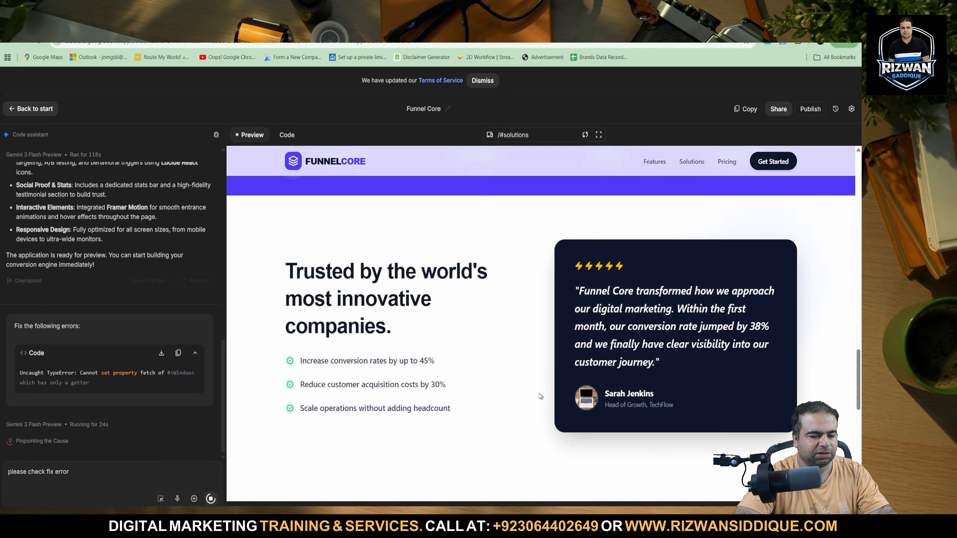
# Switch to Antigravity, send the prompt with the page HTML and the Funnel Core website request, and return to the AI Studio preview.
pyautogui.hotkey('alt', 'Tab')
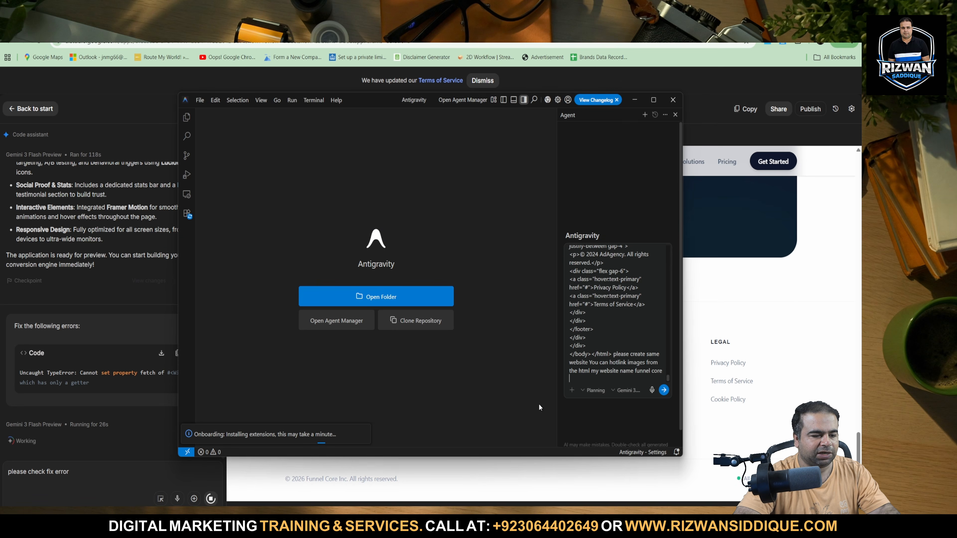
pyautogui.click(664, 390)
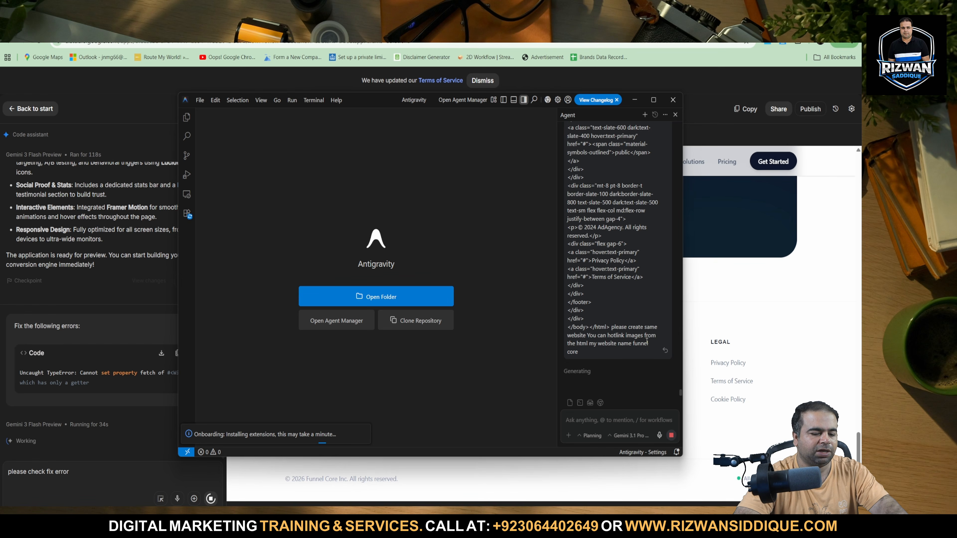
pyautogui.click(776, 288)
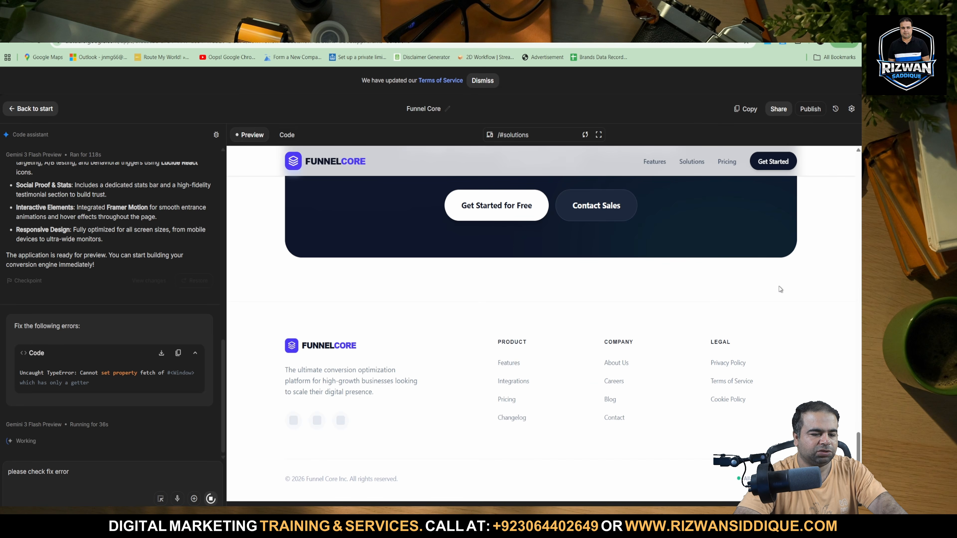
pyautogui.scroll(15, 779, 287)
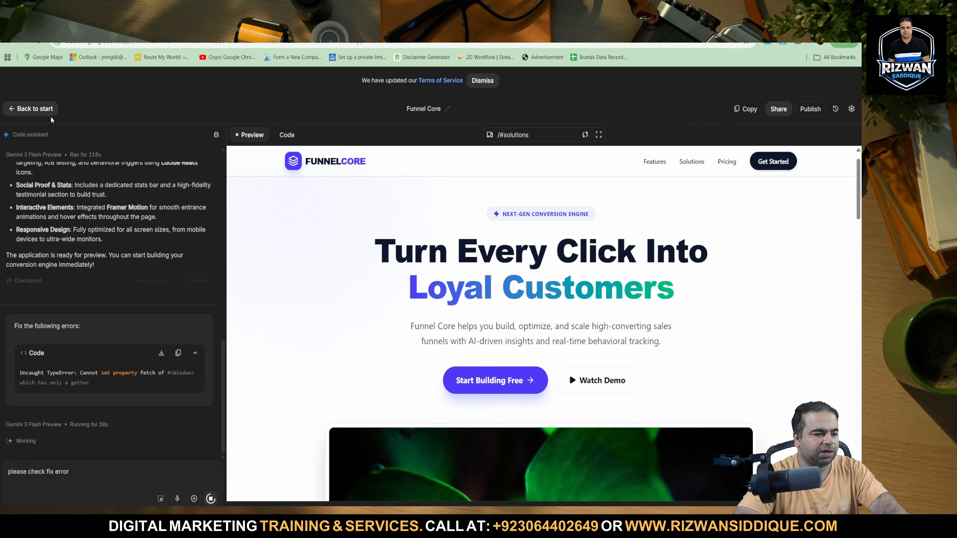
# Open the recently viewed Hala Technology Clone app and examine its hero, services, projects and How It Works sections.
pyautogui.click(27, 114)
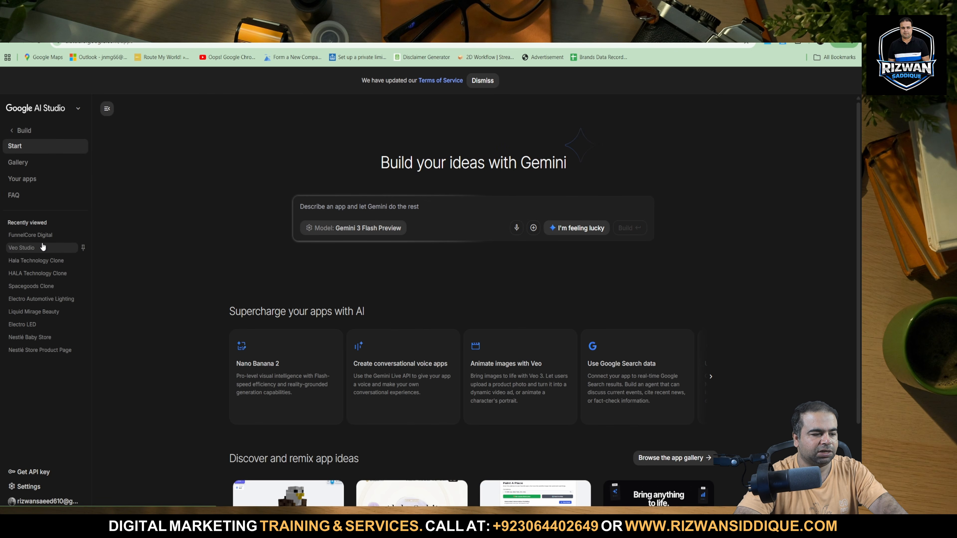
pyautogui.click(38, 270)
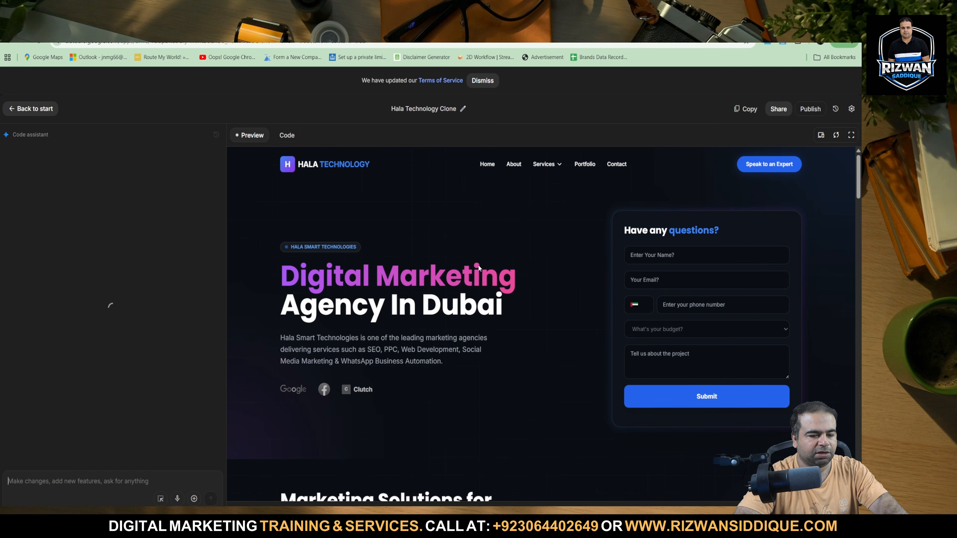
pyautogui.moveTo(351, 277); pyautogui.dragTo(508, 312)
pyautogui.click(531, 328)
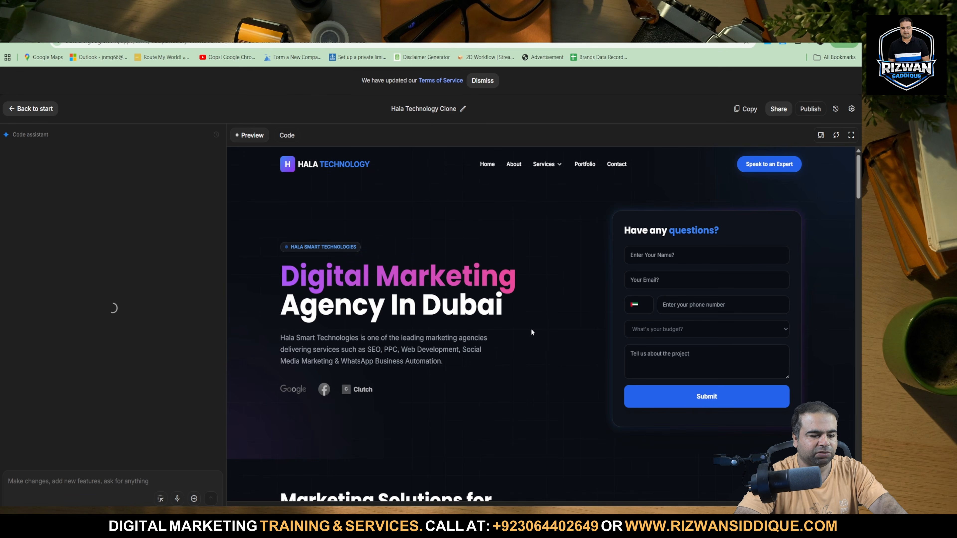
pyautogui.scroll(-10, 531, 328)
pyautogui.scroll(-20, 531, 330)
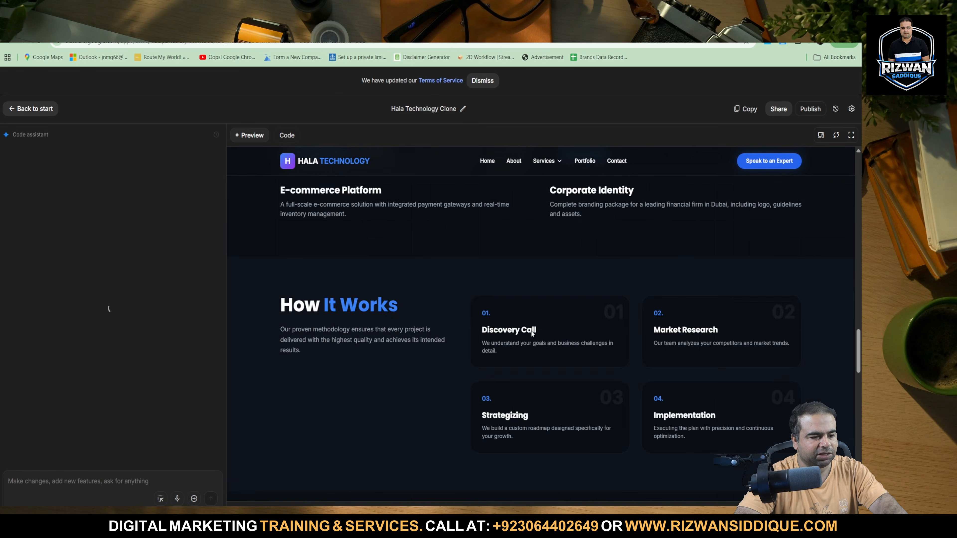
pyautogui.scroll(20, 531, 334)
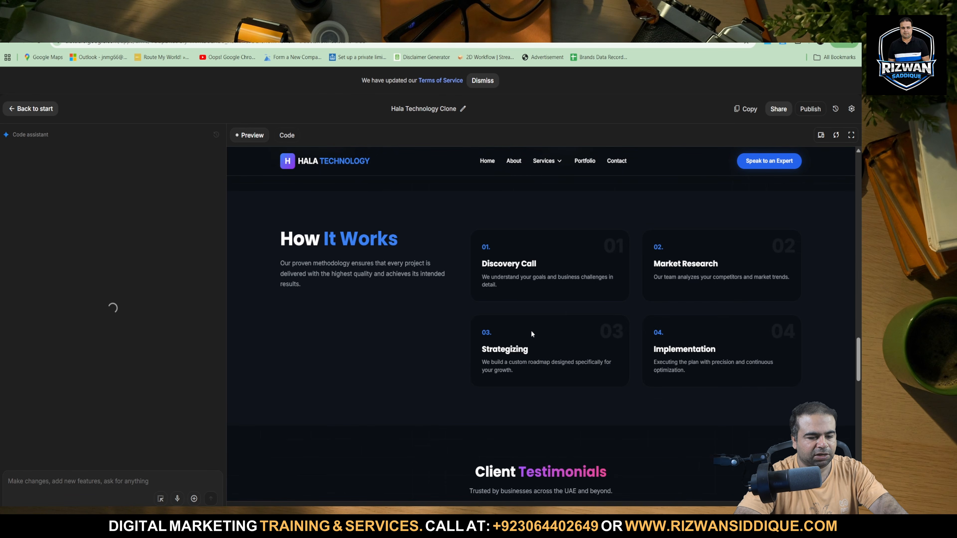
pyautogui.scroll(-5, 532, 344)
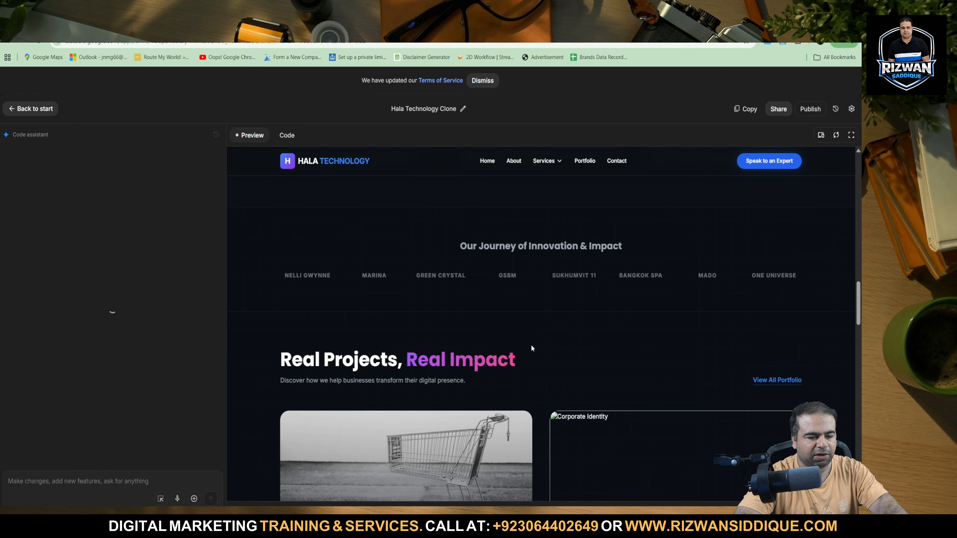
pyautogui.scroll(10, 532, 344)
pyautogui.scroll(5, 532, 346)
pyautogui.scroll(-10, 531, 346)
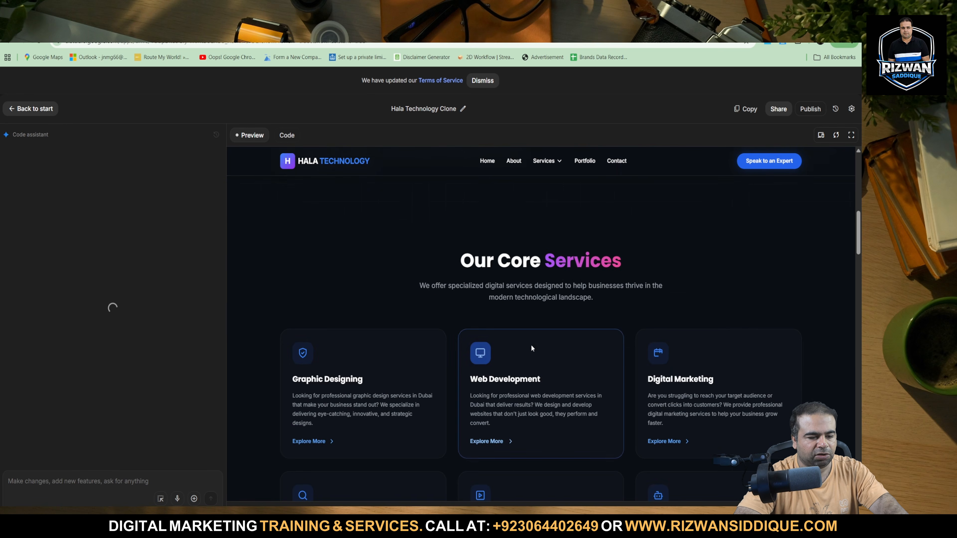
pyautogui.scroll(5, 531, 346)
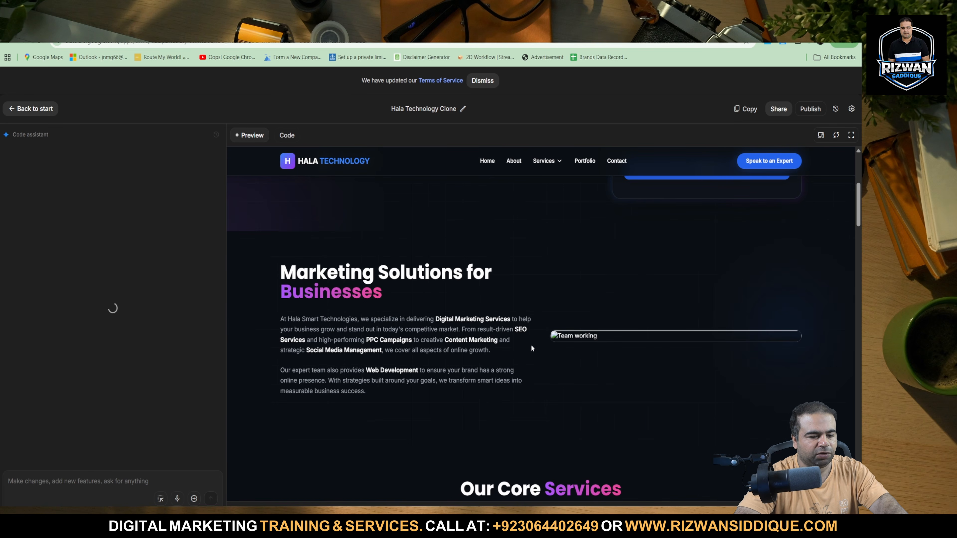
# Open the other recently viewed app, HALA Technology Clone, and look through its services, projects and testimonials.
pyautogui.click(23, 109)
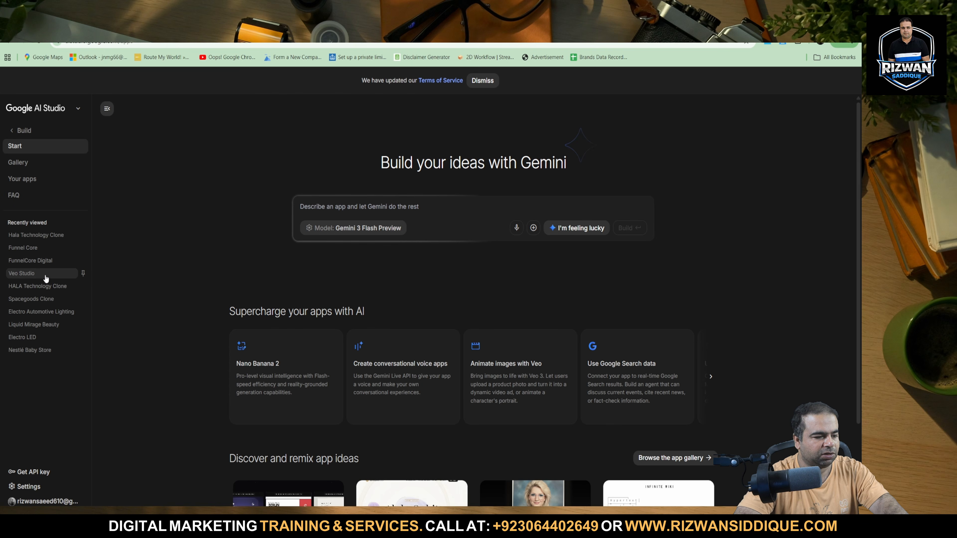
pyautogui.click(34, 287)
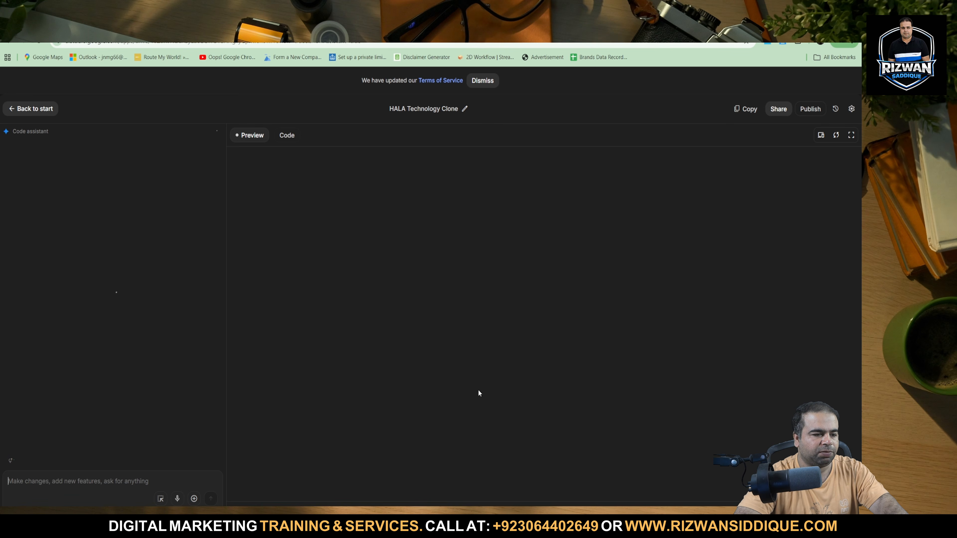
pyautogui.scroll(-15, 442, 245)
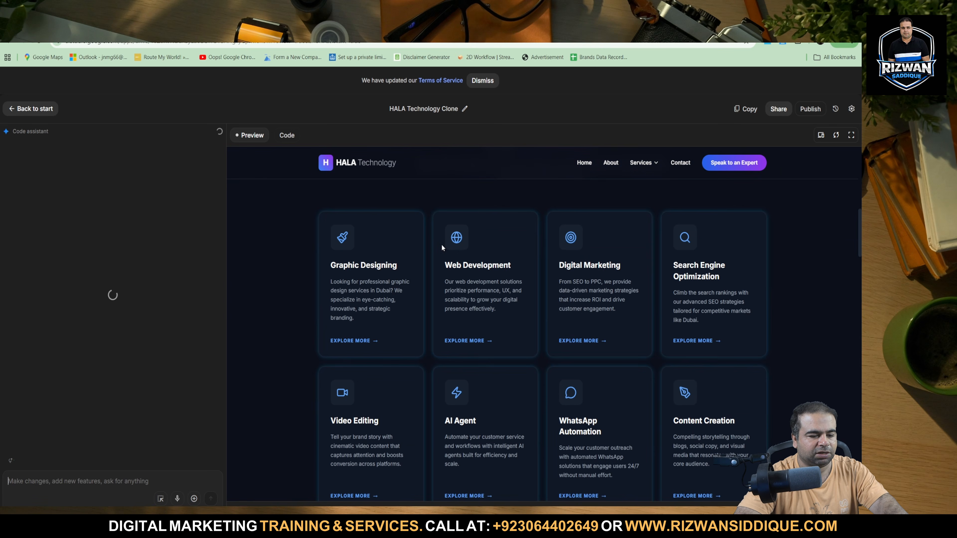
pyautogui.scroll(-15, 441, 245)
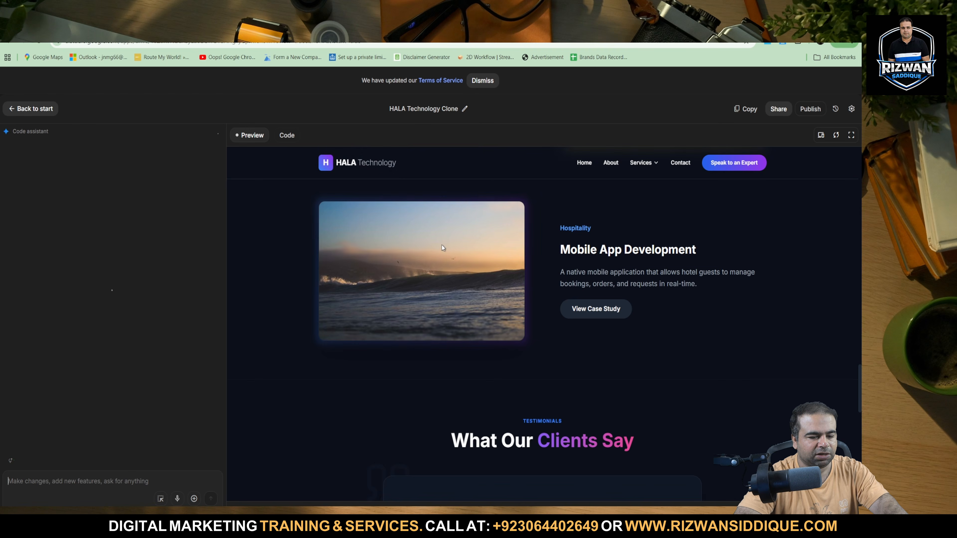
pyautogui.scroll(-5, 442, 248)
pyautogui.scroll(20, 442, 248)
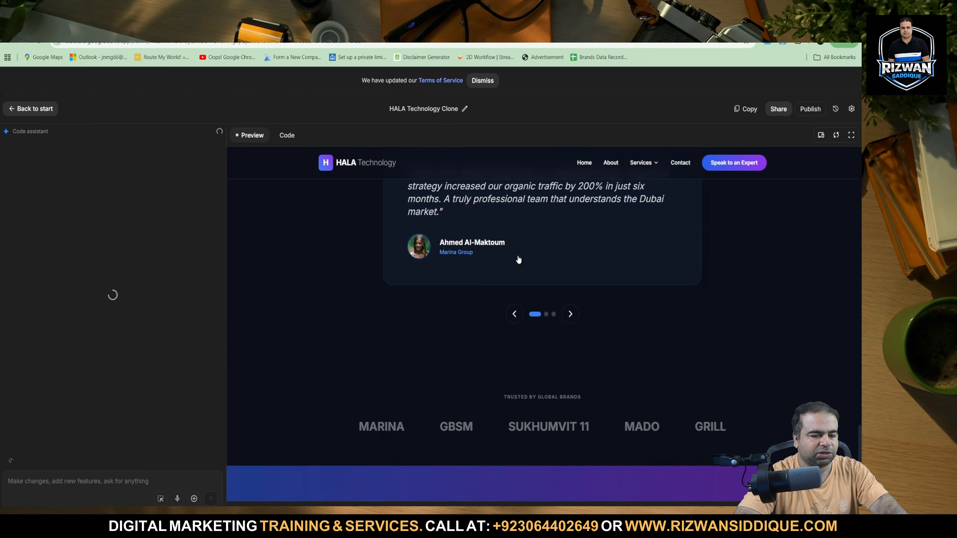
# Try the name, phone number and project fields of the contact form, and inspect the service cards and header logo.
pyautogui.click(577, 244)
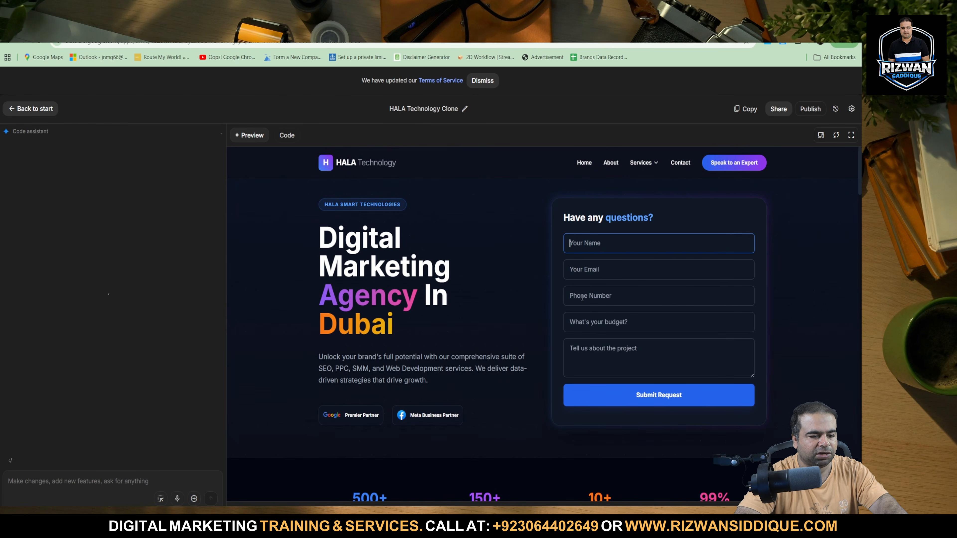
pyautogui.click(574, 296)
pyautogui.click(580, 353)
pyautogui.scroll(-10, 466, 279)
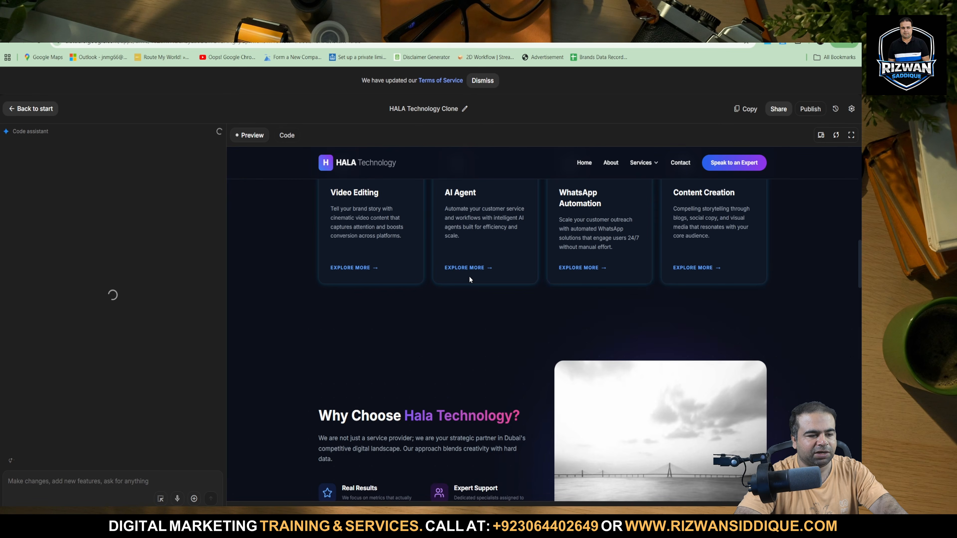
pyautogui.scroll(10, 470, 281)
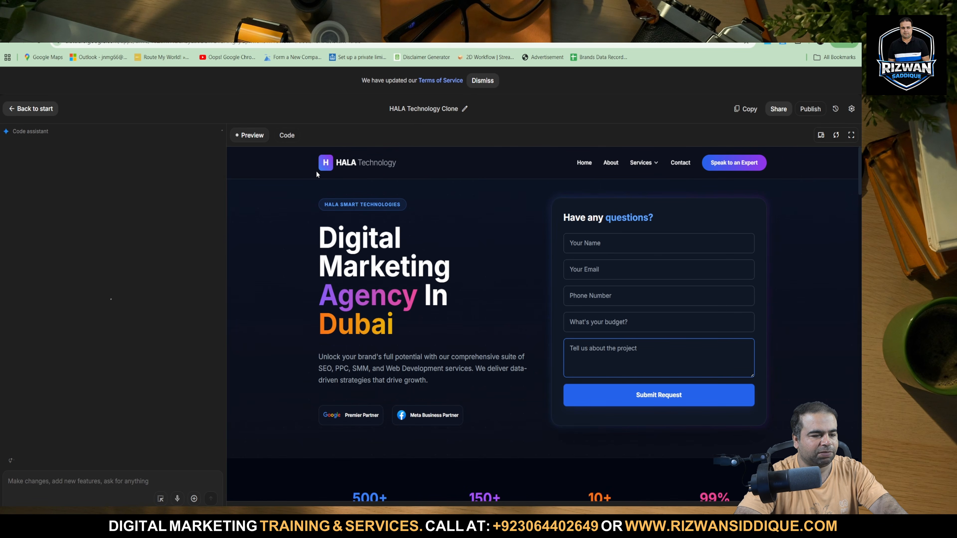
pyautogui.moveTo(316, 170); pyautogui.dragTo(426, 174)
pyautogui.click(273, 350)
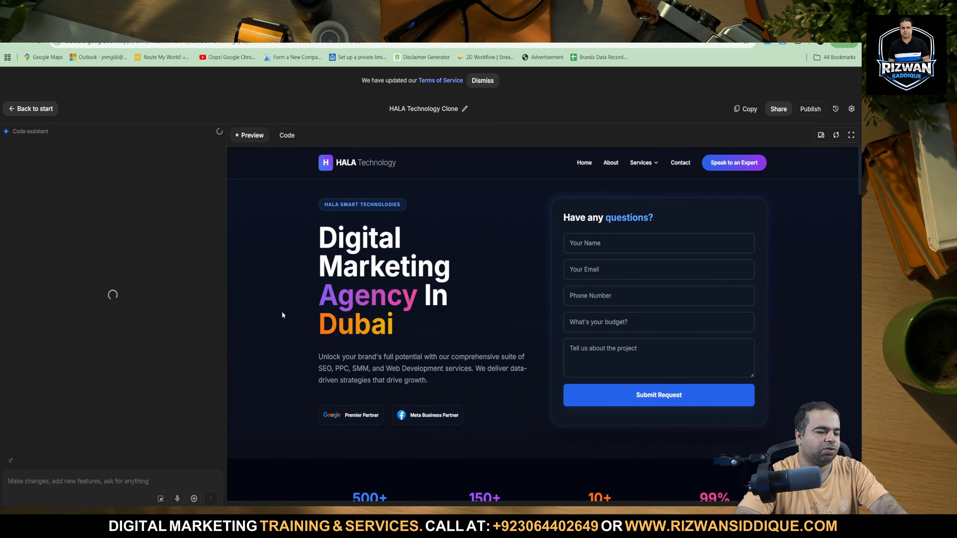
# Send the code assistant the request "please change logo my website name funnel core all website" and accept the new app storage location.
pyautogui.click(103, 486)
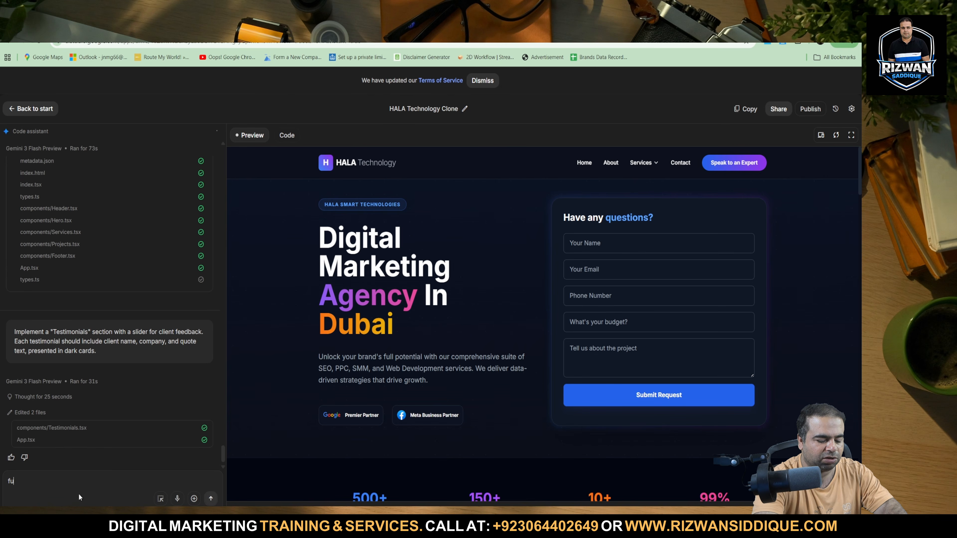
pyautogui.write('p')
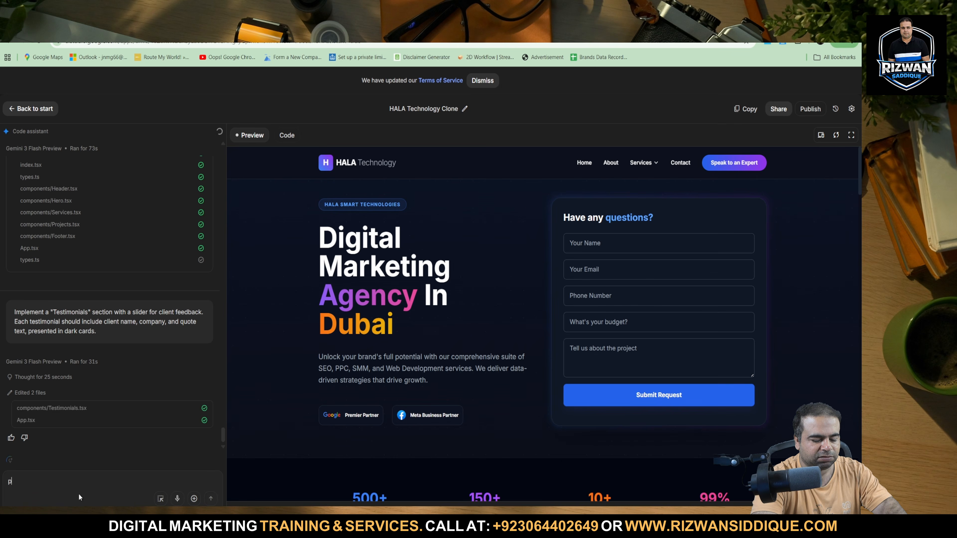
pyautogui.write('lease ch')
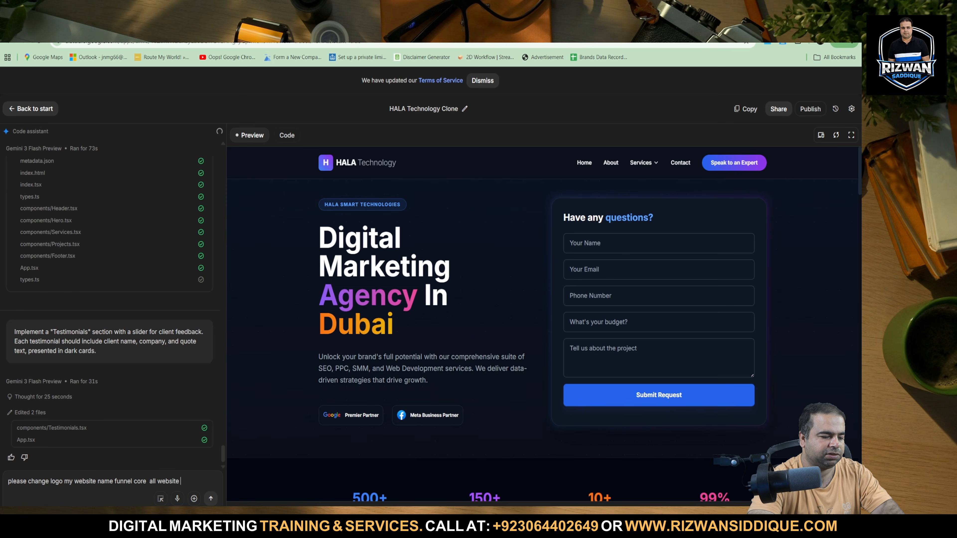
pyautogui.hotkey('shift', 'Return')
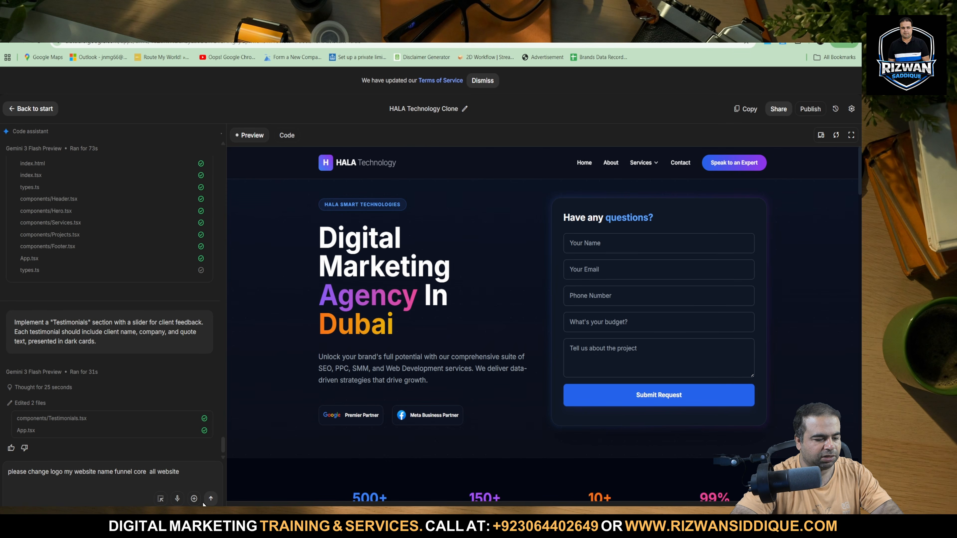
pyautogui.click(211, 499)
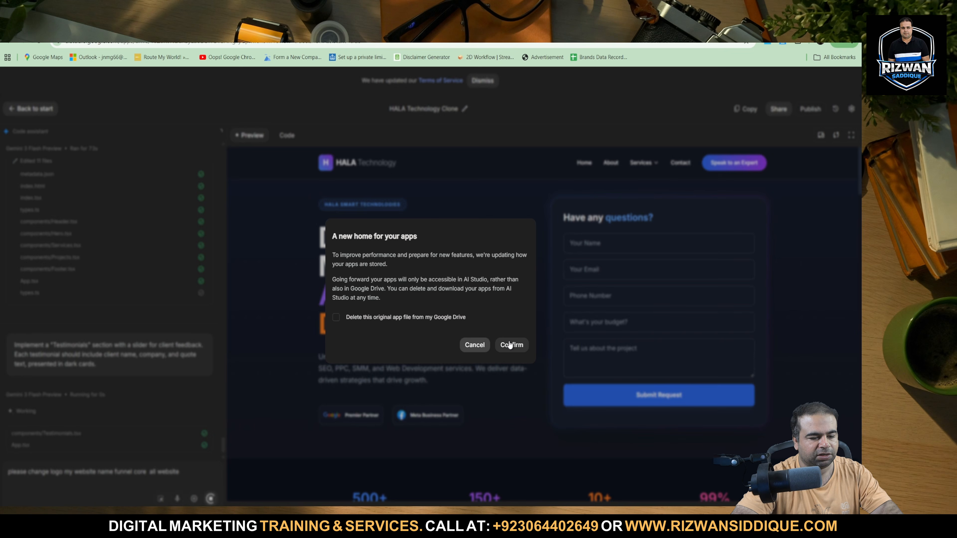
pyautogui.click(510, 345)
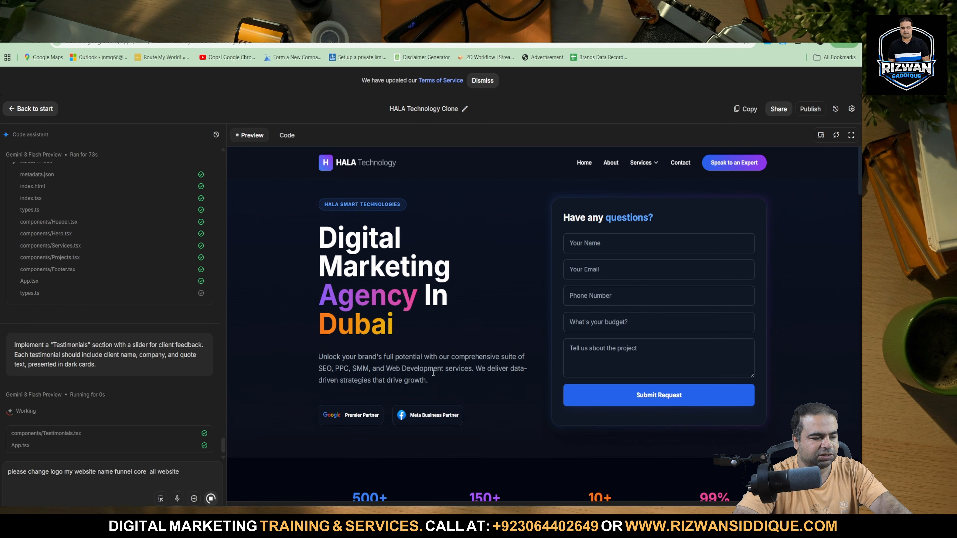
# Look through the HALA Technology preview from the service cards to the footer while the assistant works.
pyautogui.scroll(-10, 321, 381)
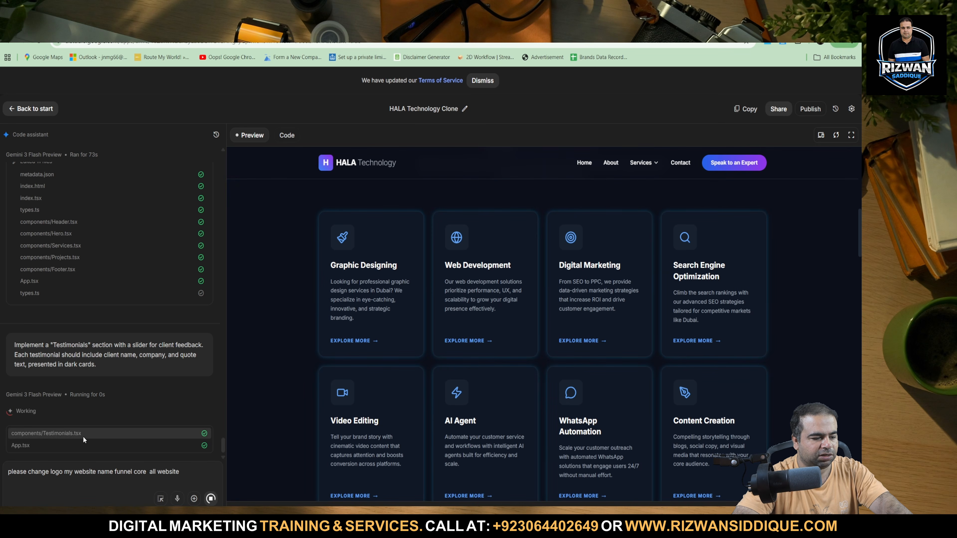
pyautogui.scroll(-15, 437, 362)
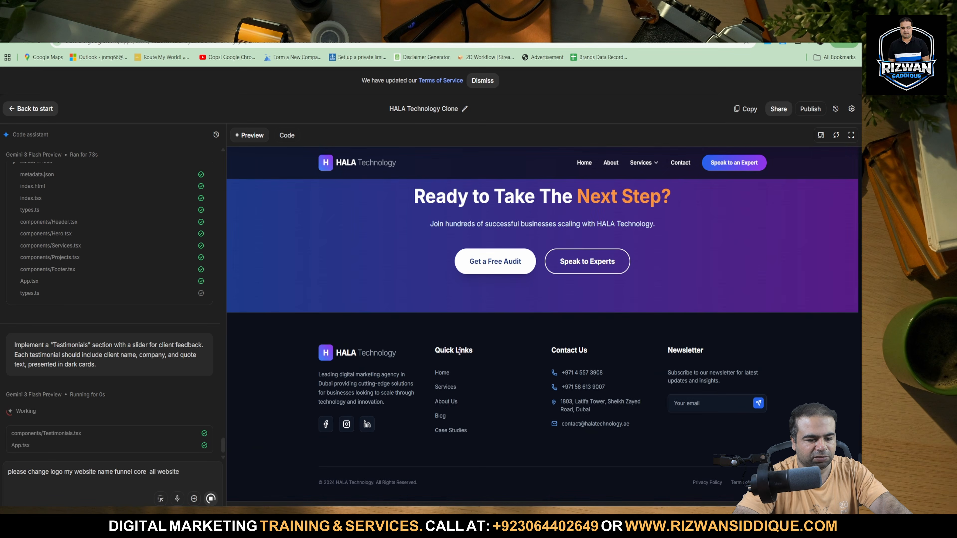
pyautogui.scroll(8, 462, 349)
pyautogui.scroll(-3, 462, 350)
pyautogui.scroll(20, 538, 238)
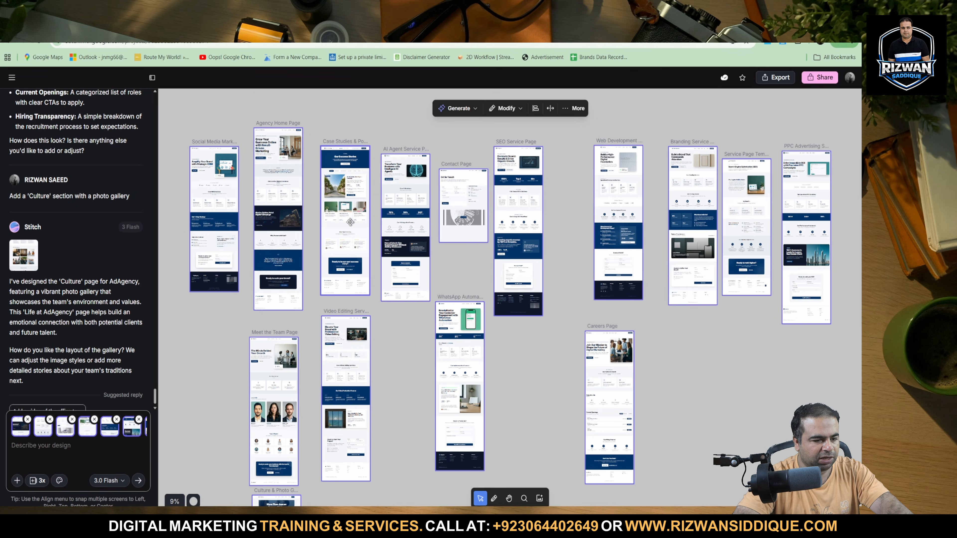
# Select only the Agency Home Page design and export its code to the clipboard.
pyautogui.click(211, 142)
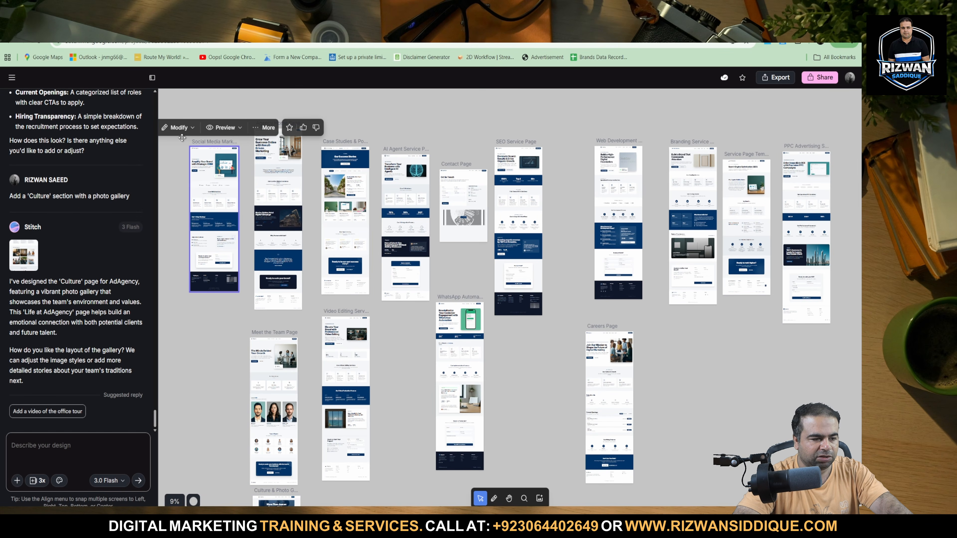
pyautogui.click(195, 326)
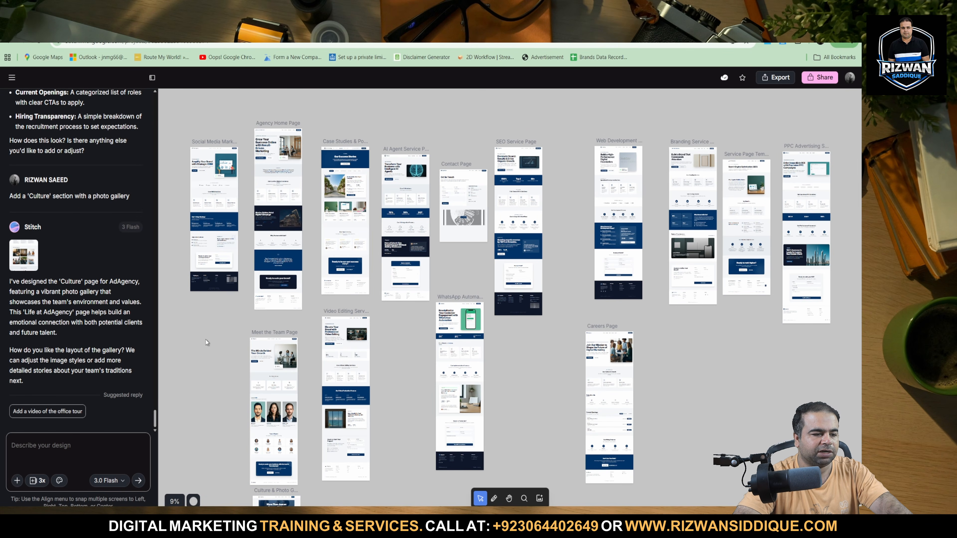
pyautogui.click(263, 130)
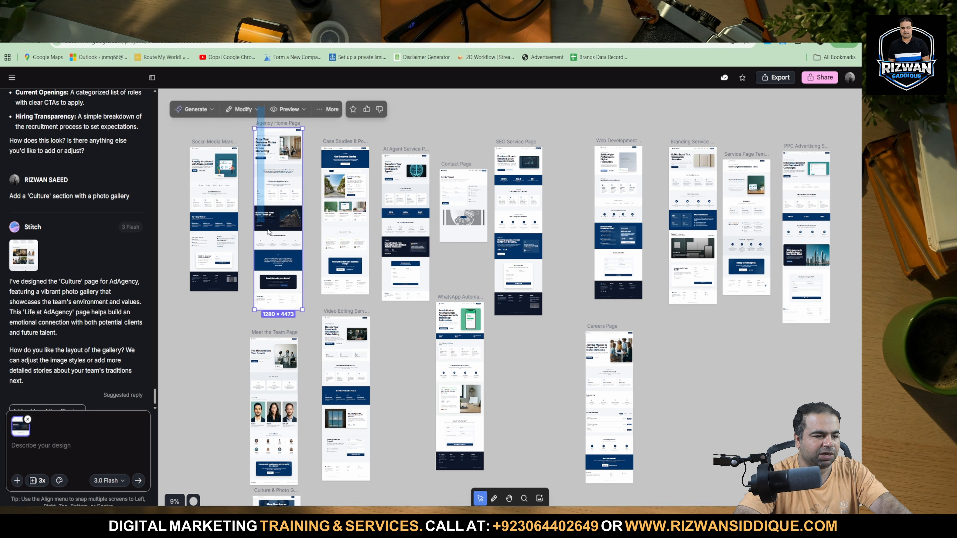
pyautogui.click(774, 77)
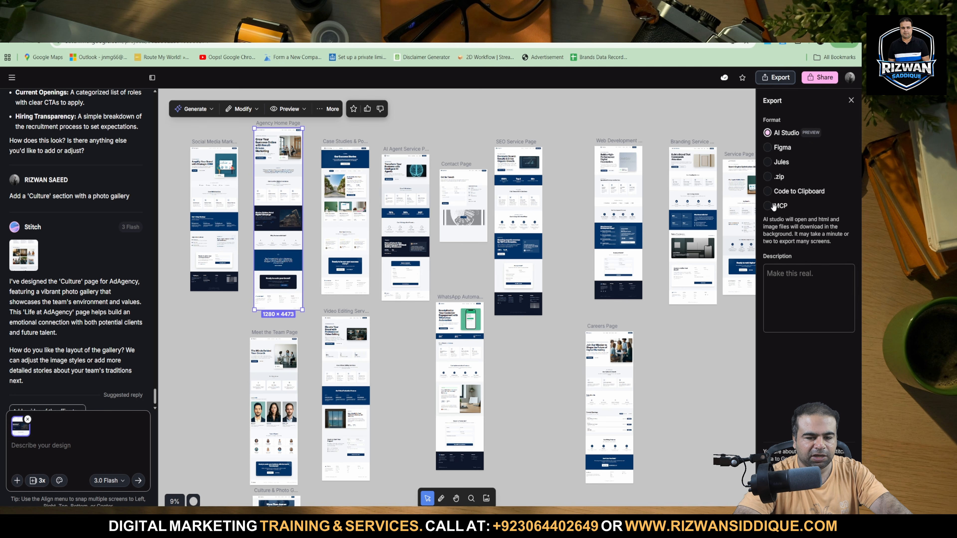
pyautogui.click(774, 193)
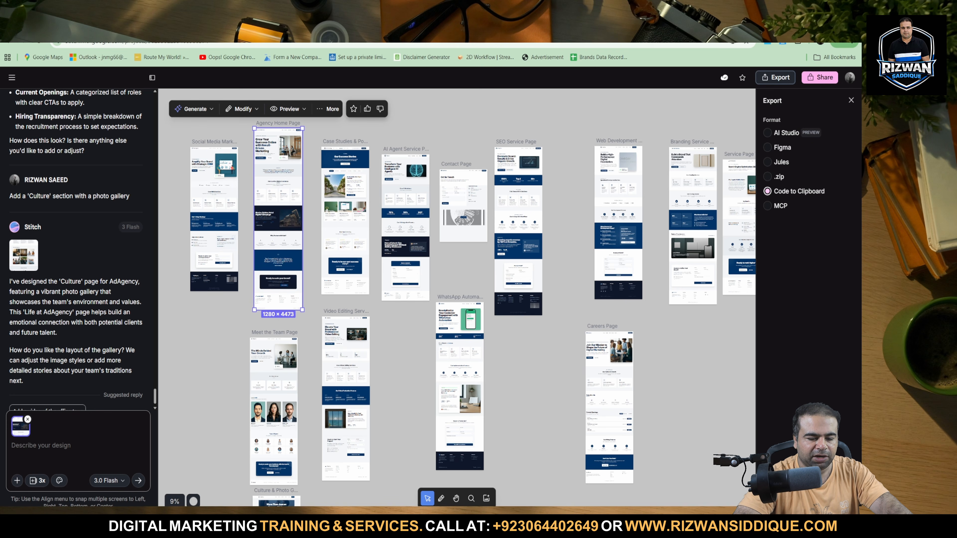
pyautogui.press('Escape')
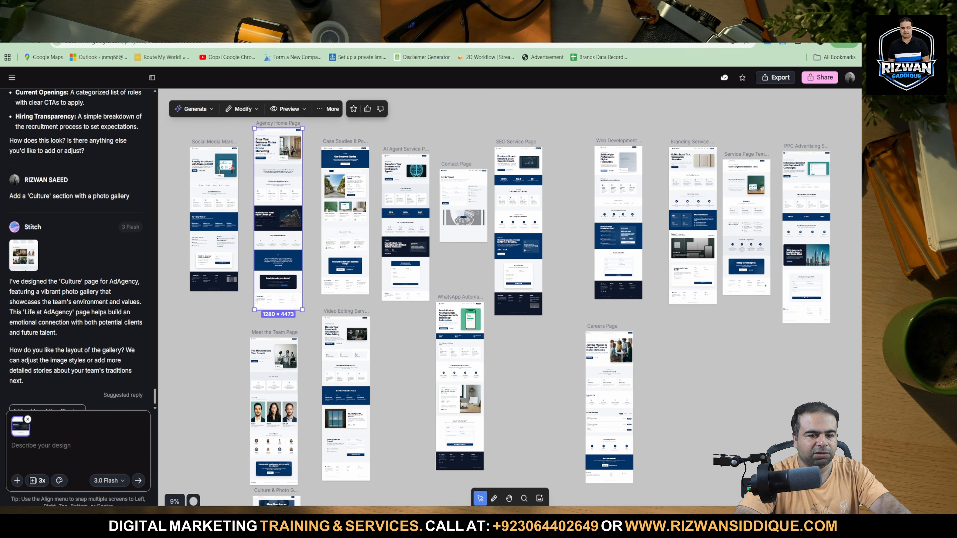
# Open the Google AI Studio app builder in a new tab and build an app from the copied home page code.
pyautogui.hotkey('ctrl', 't')
pyautogui.write('ai')
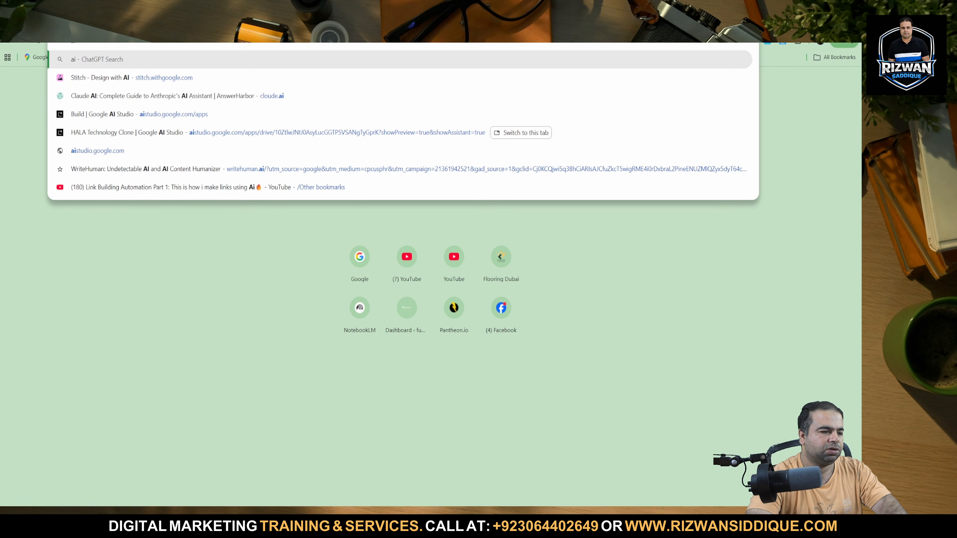
pyautogui.press('Down')
pyautogui.press('Down')
pyautogui.press('Down')
pyautogui.press('Return')
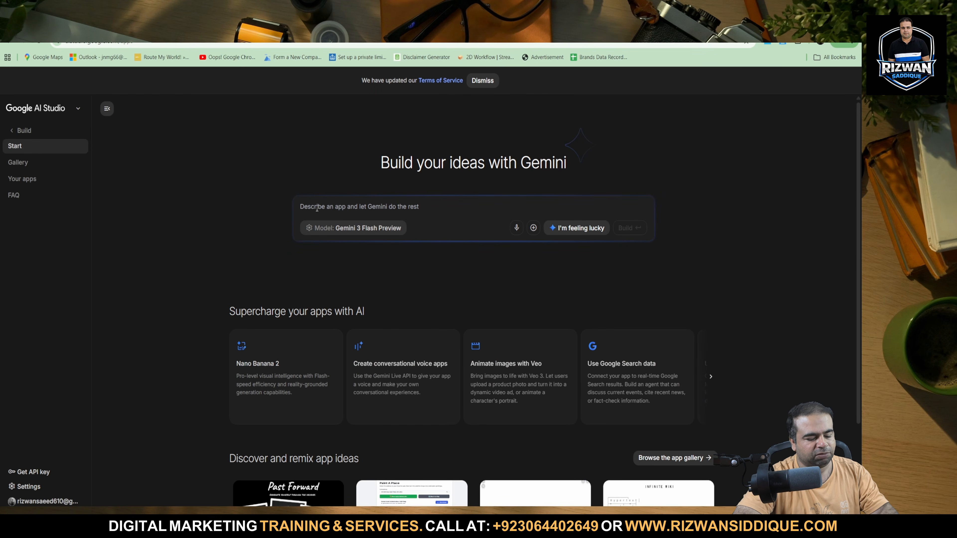
pyautogui.hotkey('ctrl', 'v')
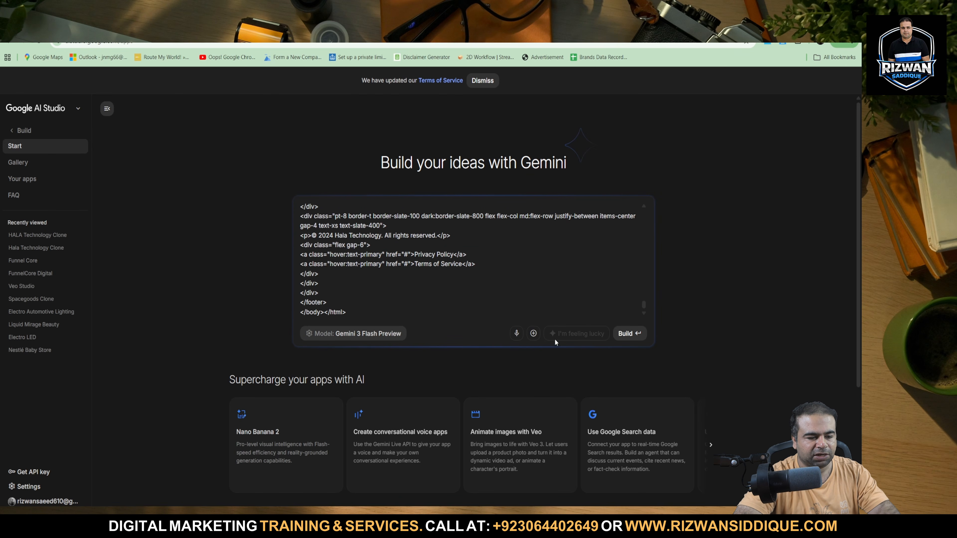
pyautogui.click(623, 339)
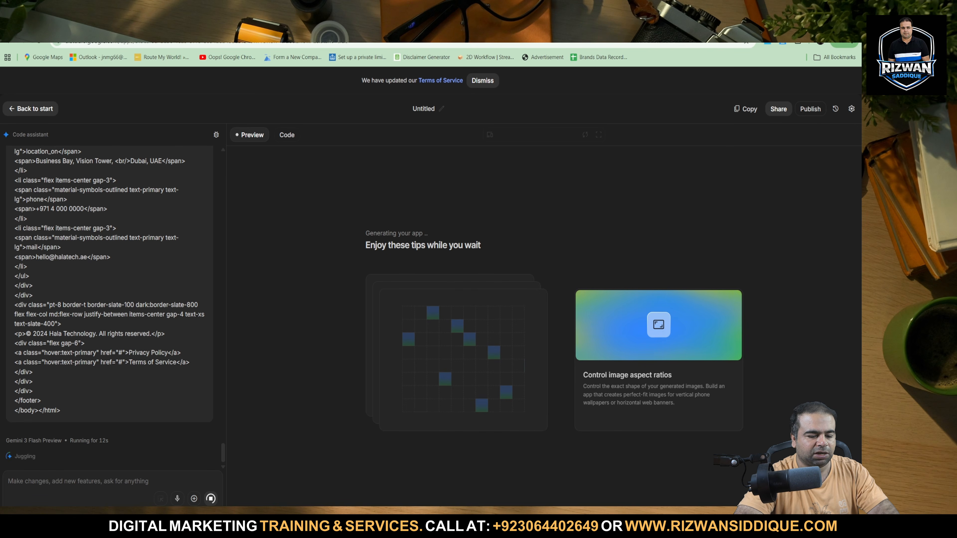
# Switch to Antigravity, approve the pending command that creates the digital_agency folder, and read the agent's reply.
pyautogui.click(643, 501)
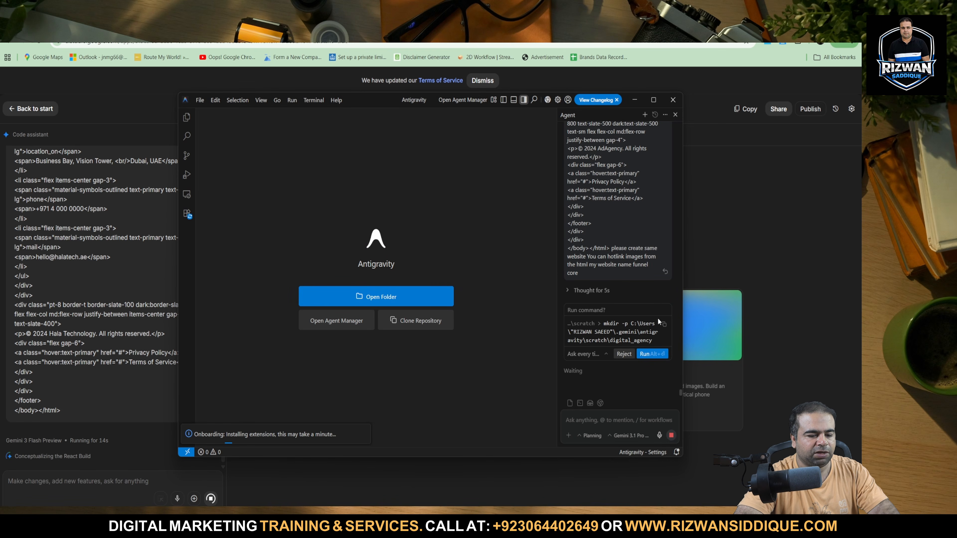
pyautogui.click(652, 354)
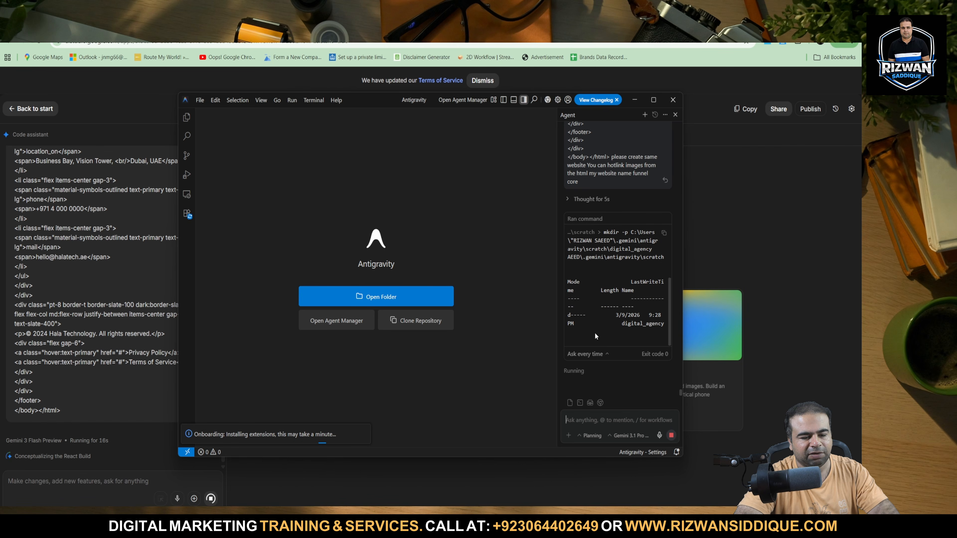
pyautogui.scroll(1, 635, 280)
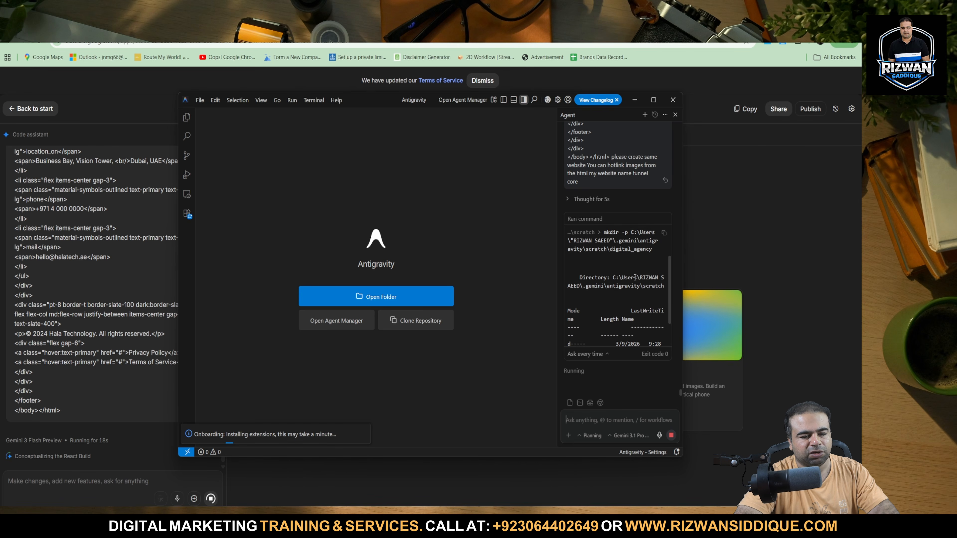
pyautogui.scroll(-1, 635, 277)
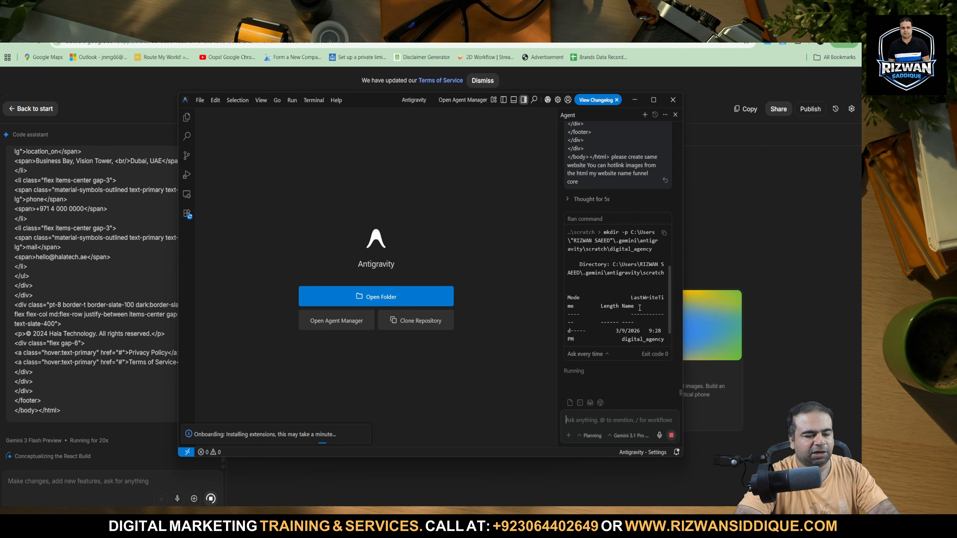
pyautogui.scroll(-1, 639, 313)
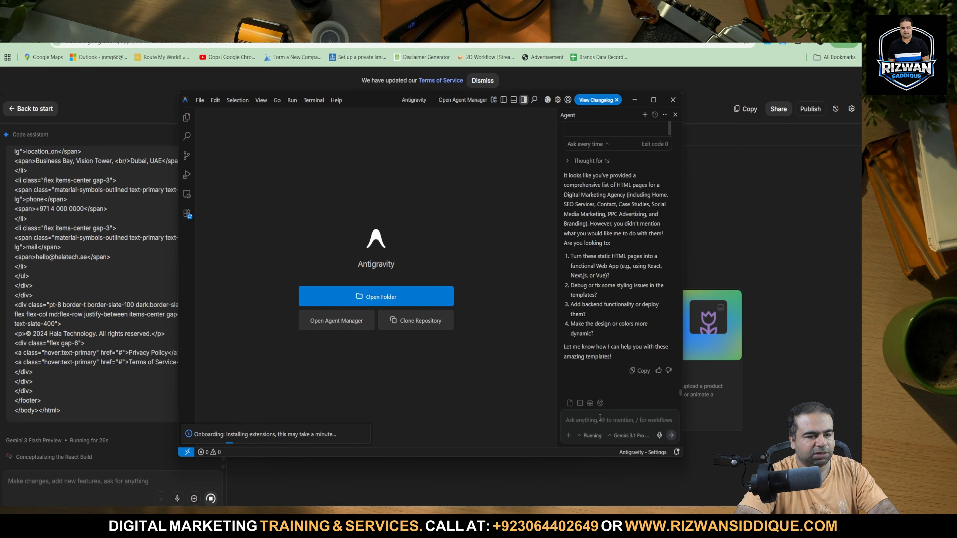
pyautogui.scroll(5, 612, 233)
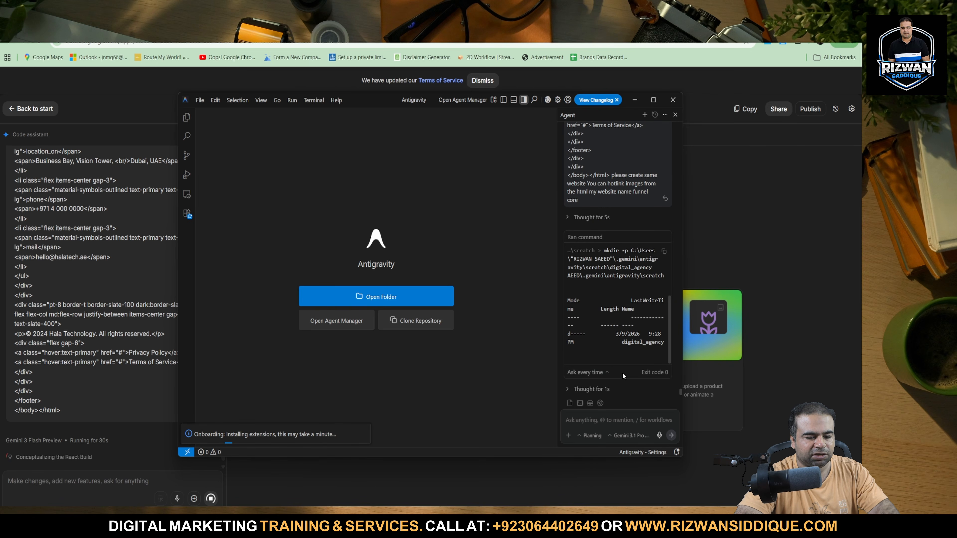
pyautogui.scroll(-5, 641, 264)
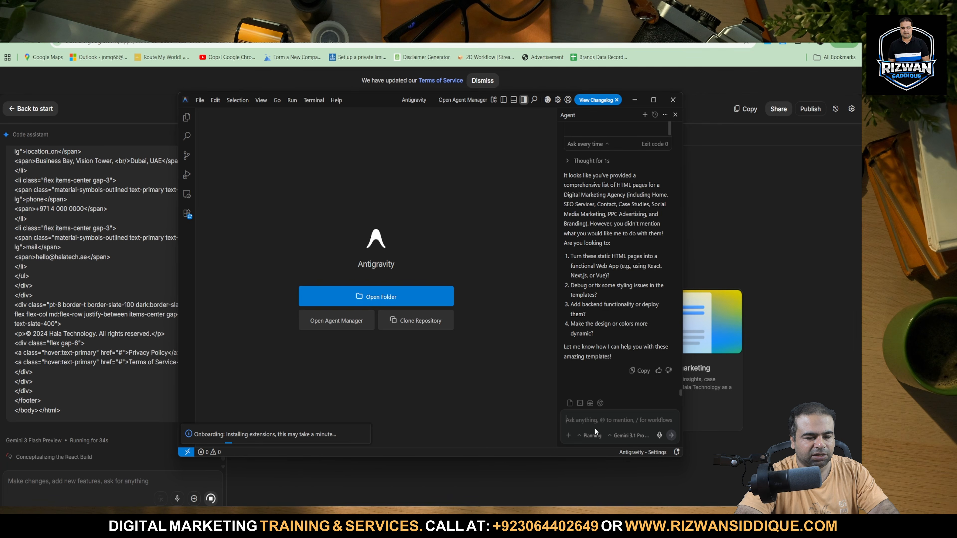
# Send the copied home page HTML to the Antigravity agent and check on the AI Studio build.
pyautogui.hotkey('ctrl', 'v')
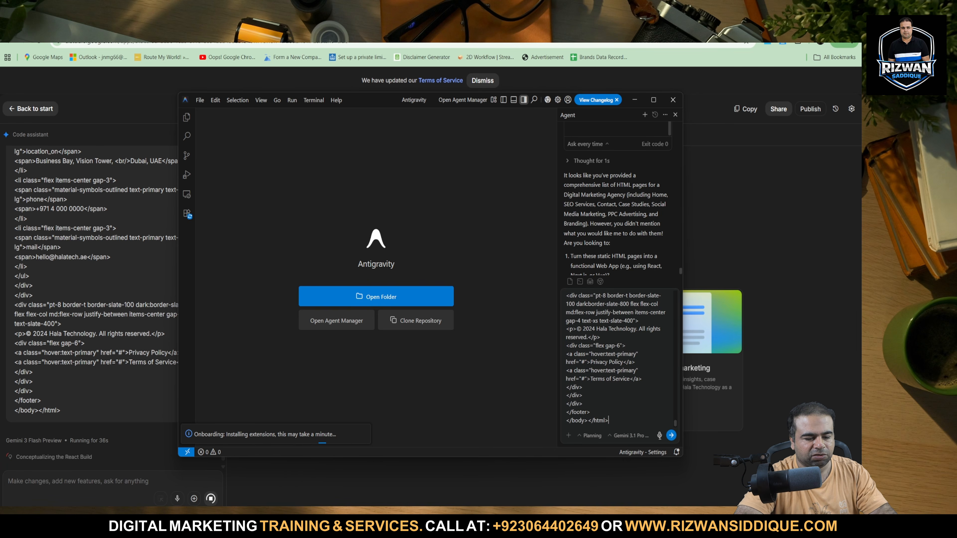
pyautogui.click(671, 435)
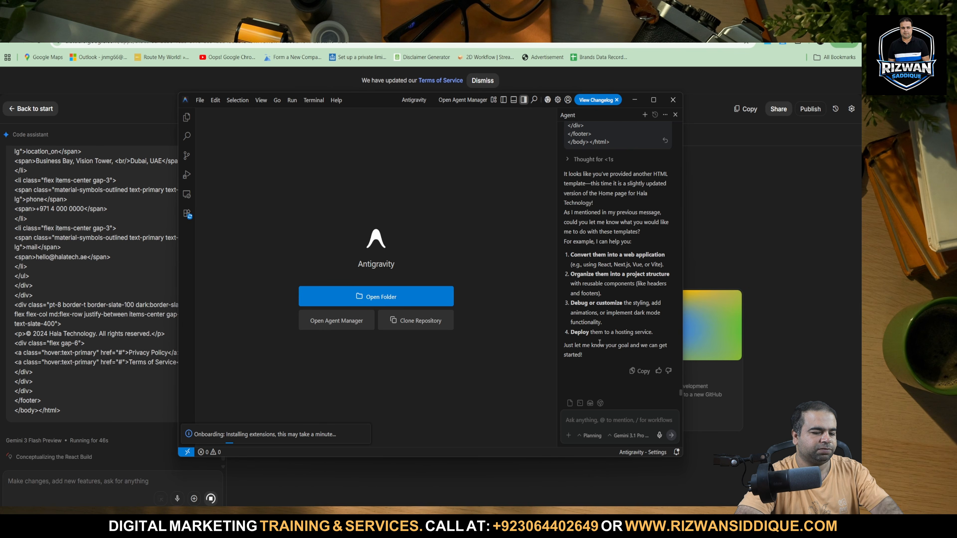
pyautogui.click(789, 228)
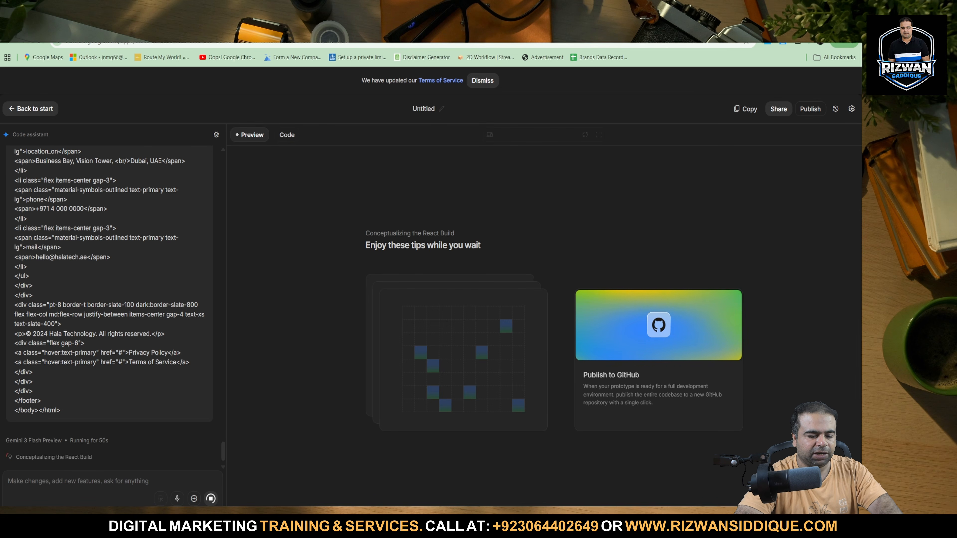
# Return to Antigravity and send the agent the request "please start website".
pyautogui.hotkey('alt', 'Tab')
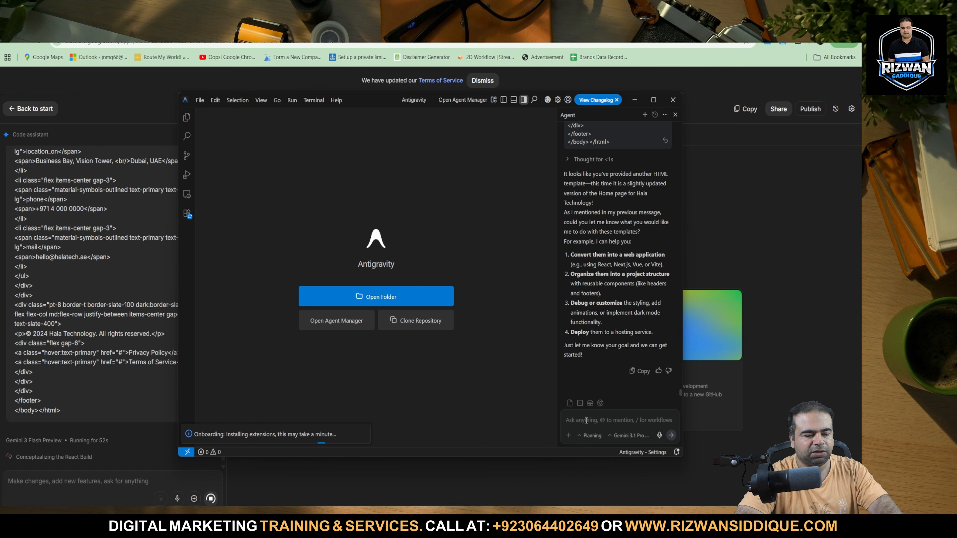
pyautogui.write('ple')
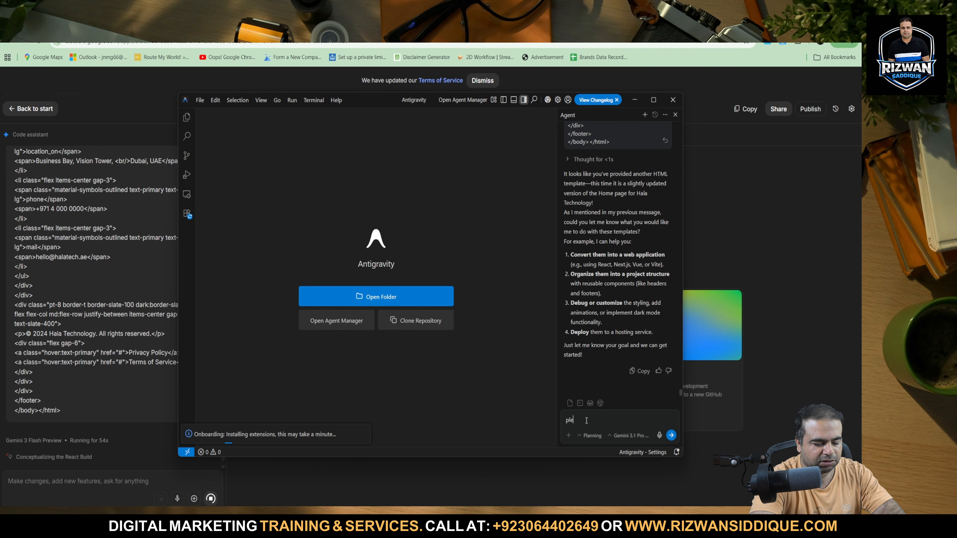
pyautogui.write('ase sta')
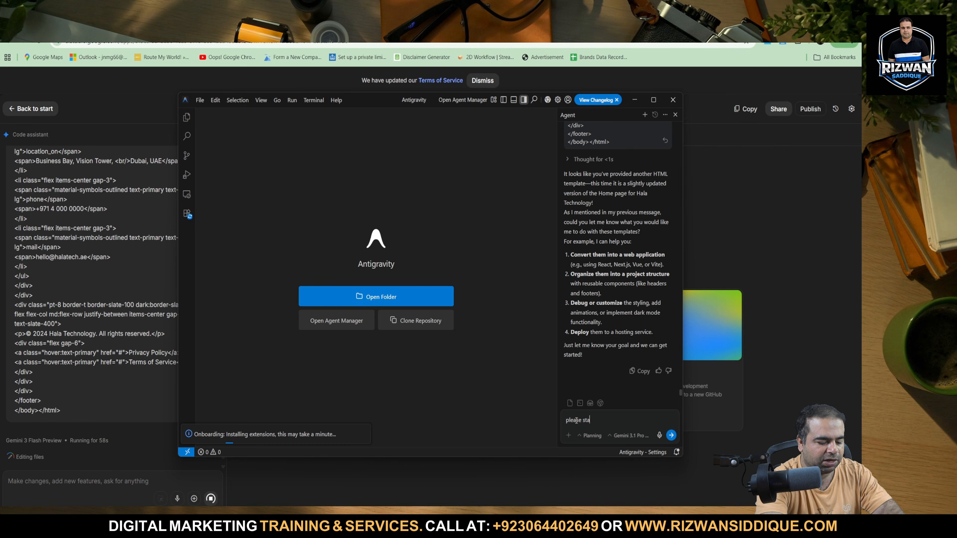
pyautogui.write('rt website')
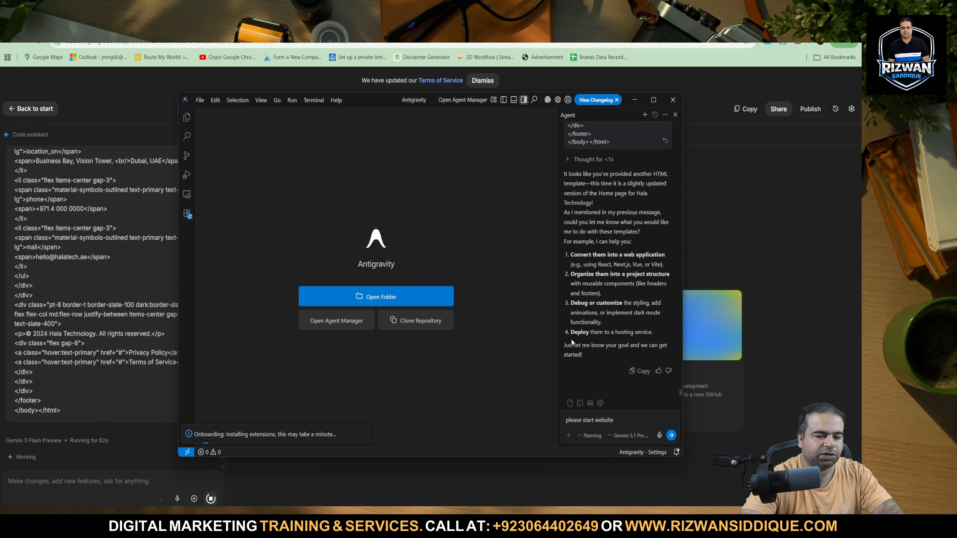
pyautogui.press('Return')
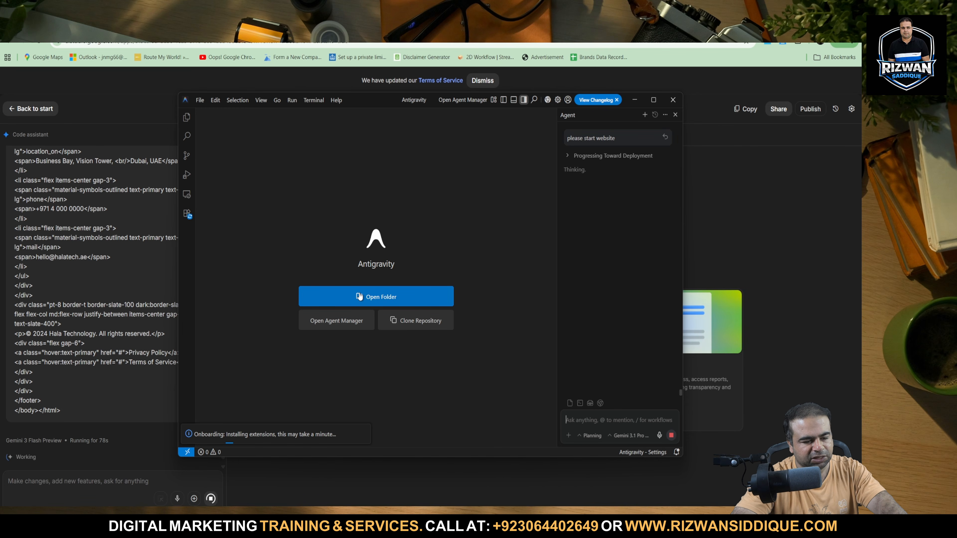
# Create a new folder named funnelcore in Downloads while choosing a folder to open.
pyautogui.click(359, 296)
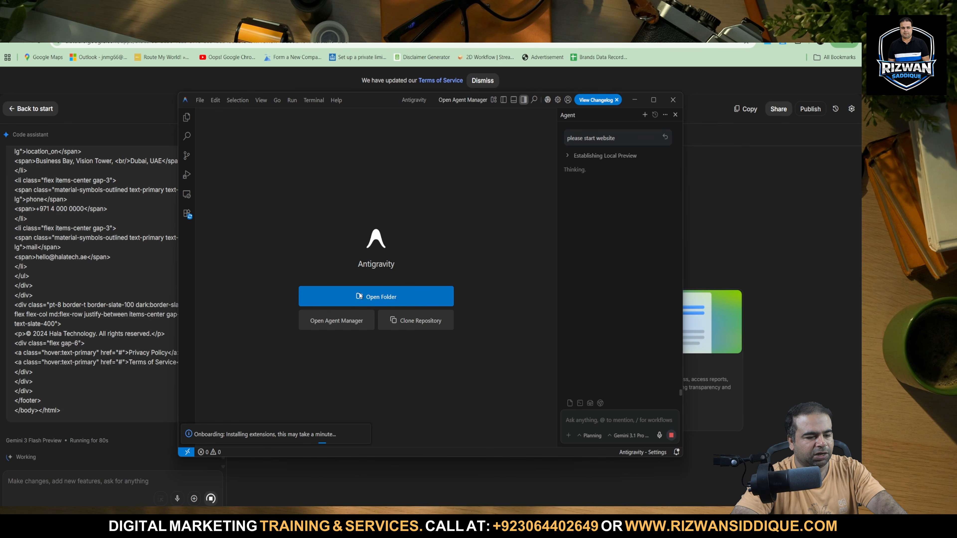
pyautogui.click(216, 181)
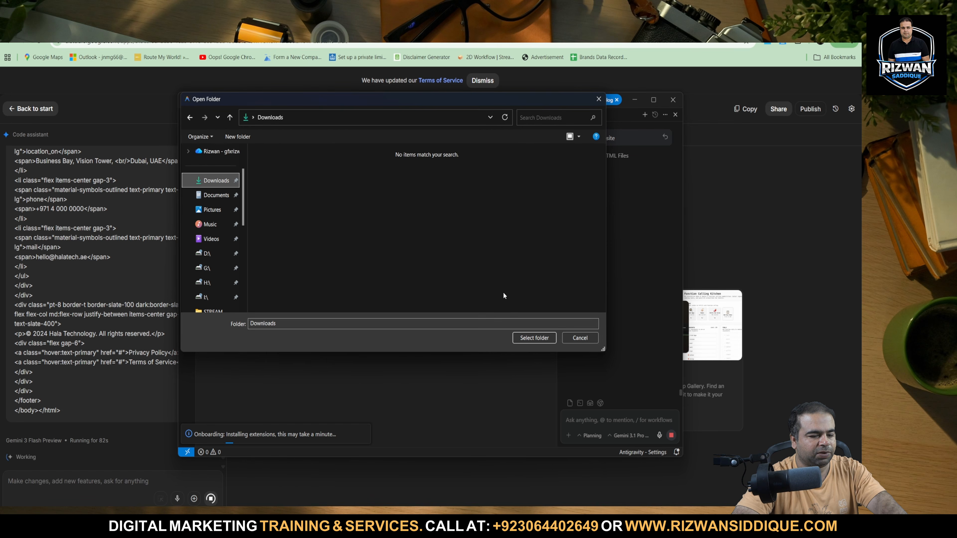
pyautogui.rightClick(420, 253)
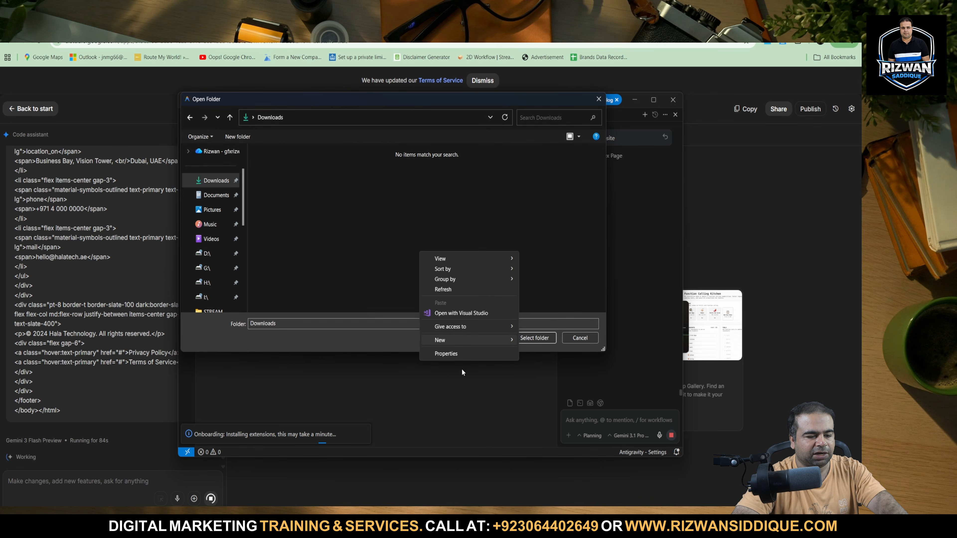
pyautogui.moveTo(472, 339)
pyautogui.click(552, 343)
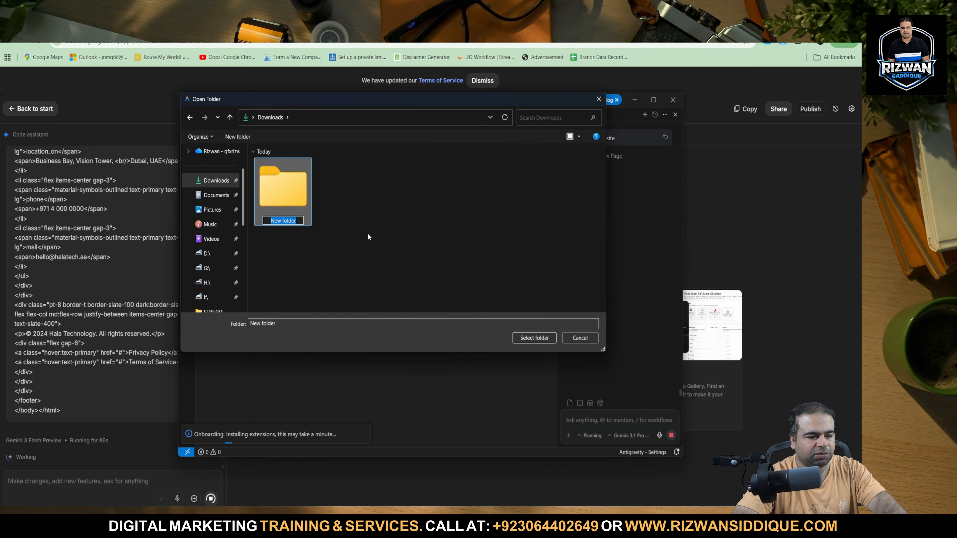
pyautogui.write('f')
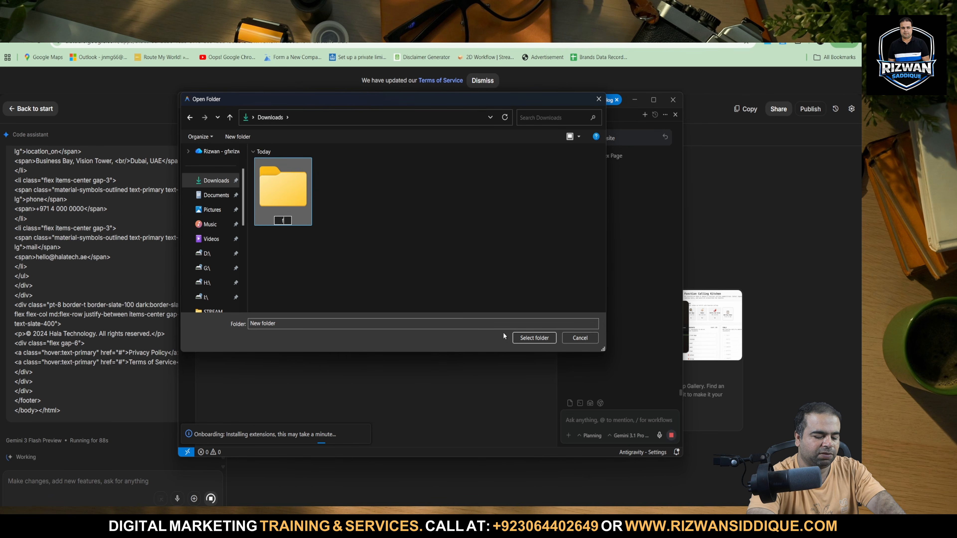
pyautogui.write('unnelcore')
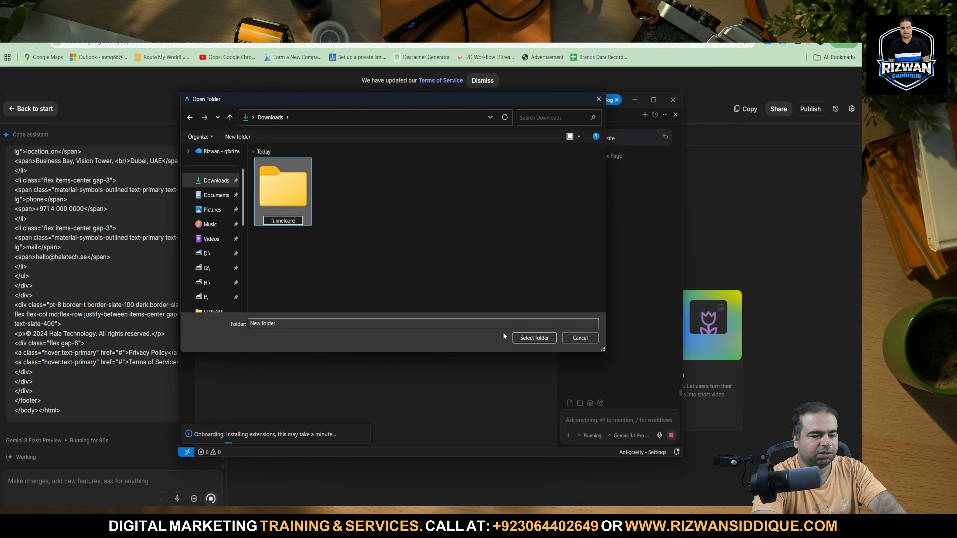
pyautogui.click(533, 337)
pyautogui.click(534, 288)
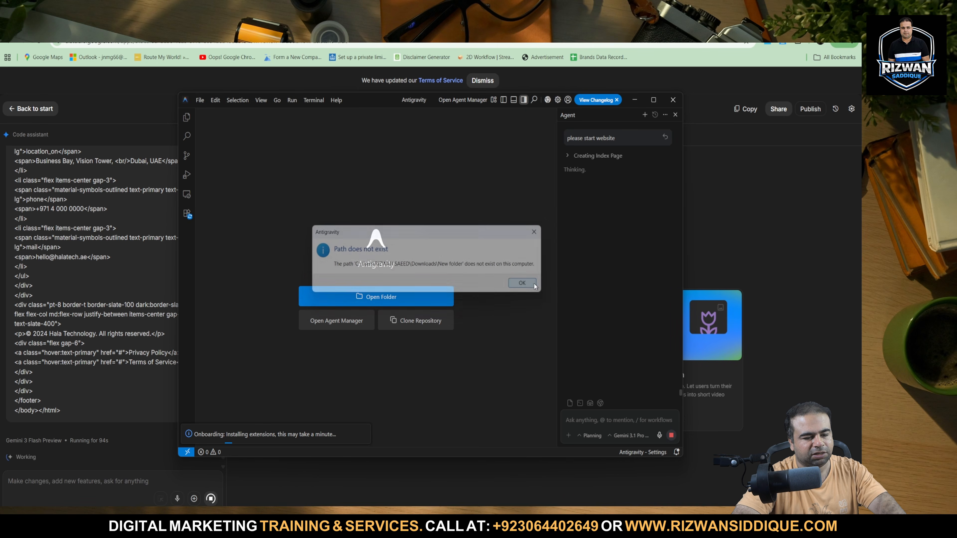
# Open the Downloads folder as the workspace and decline to trust the authors of its files.
pyautogui.click(406, 304)
pyautogui.click(197, 187)
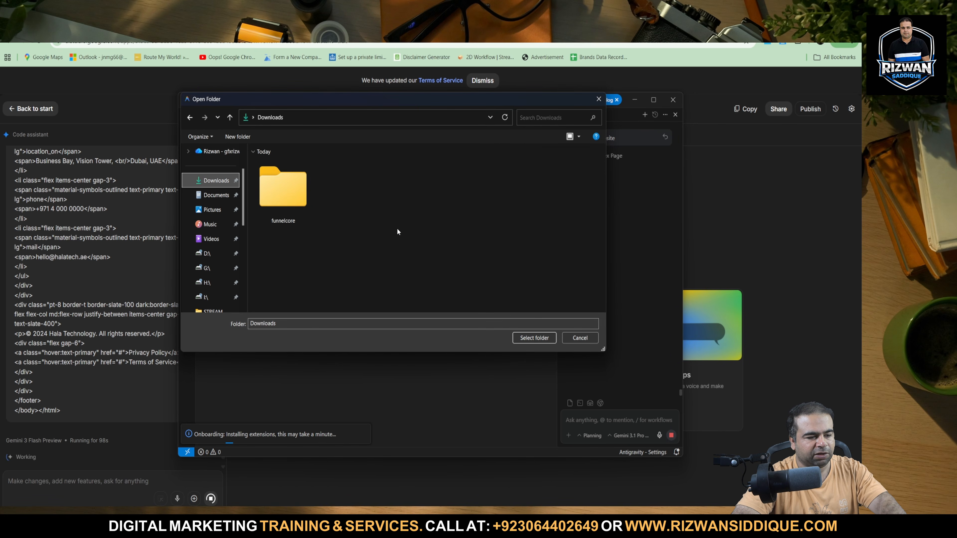
pyautogui.click(525, 338)
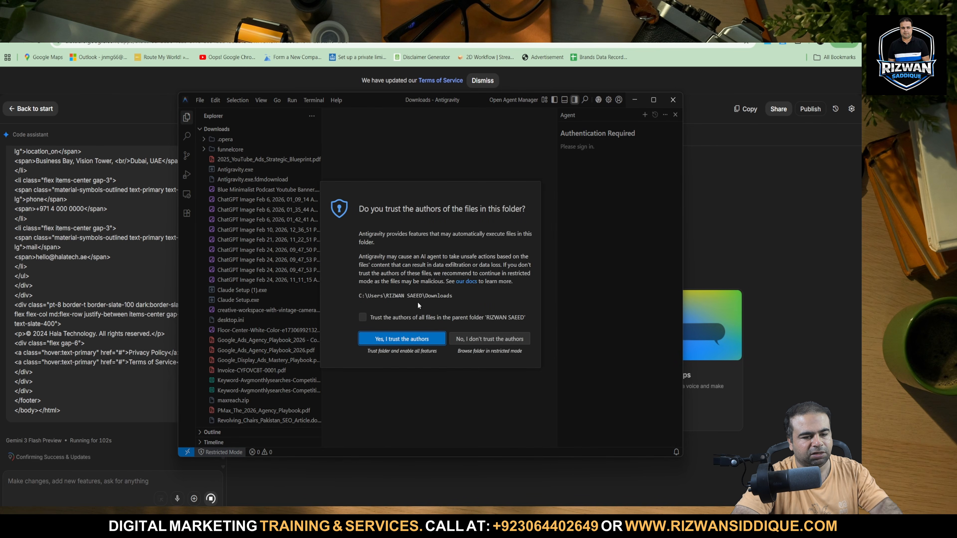
pyautogui.click(471, 341)
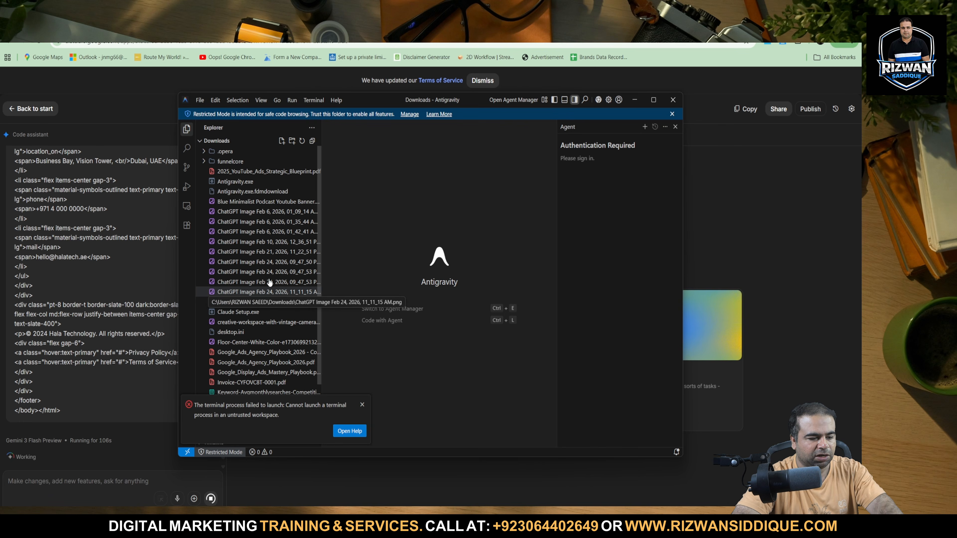
# Open the funnelcore folder from Downloads as the workspace and decline to trust the authors of its files.
pyautogui.scroll(2, 250, 301)
pyautogui.click(200, 100)
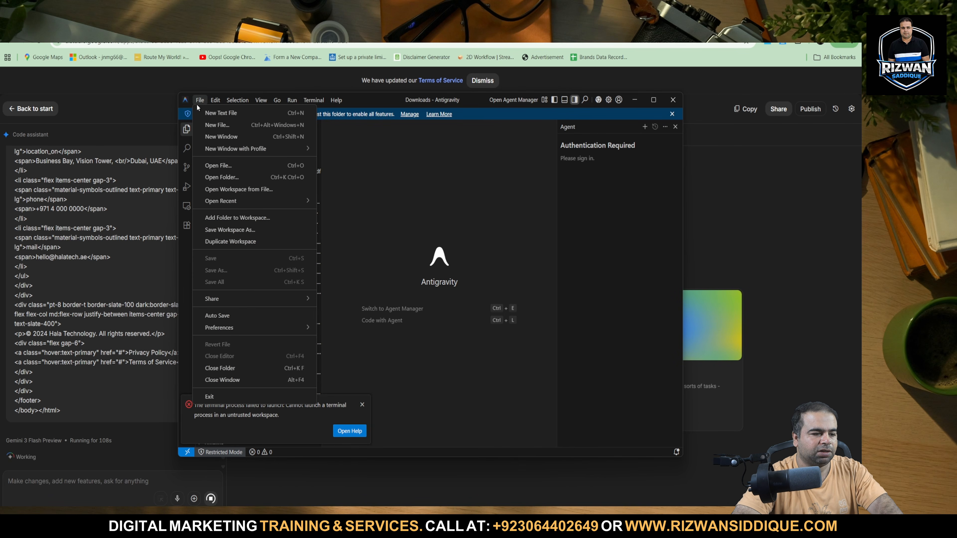
pyautogui.click(227, 173)
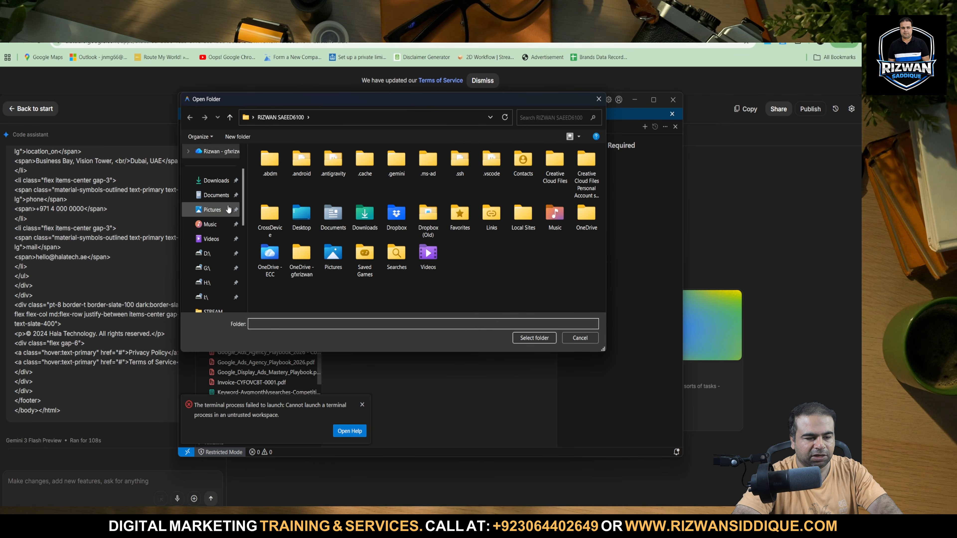
pyautogui.click(206, 182)
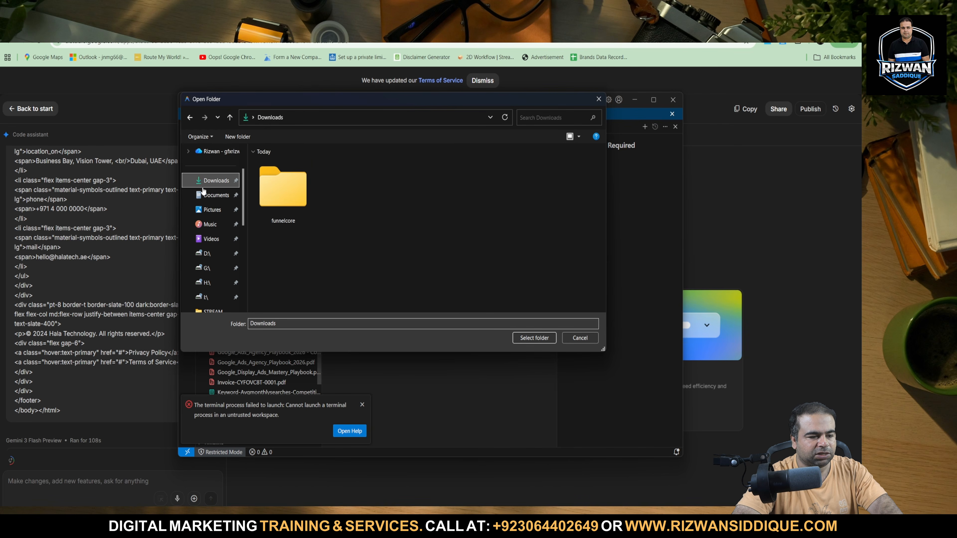
pyautogui.click(284, 191)
pyautogui.click(535, 338)
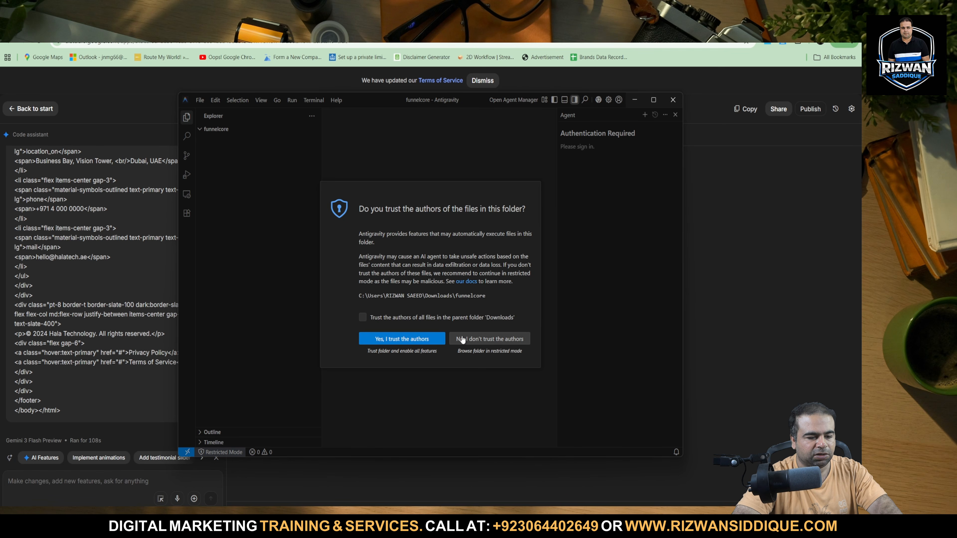
pyautogui.click(458, 339)
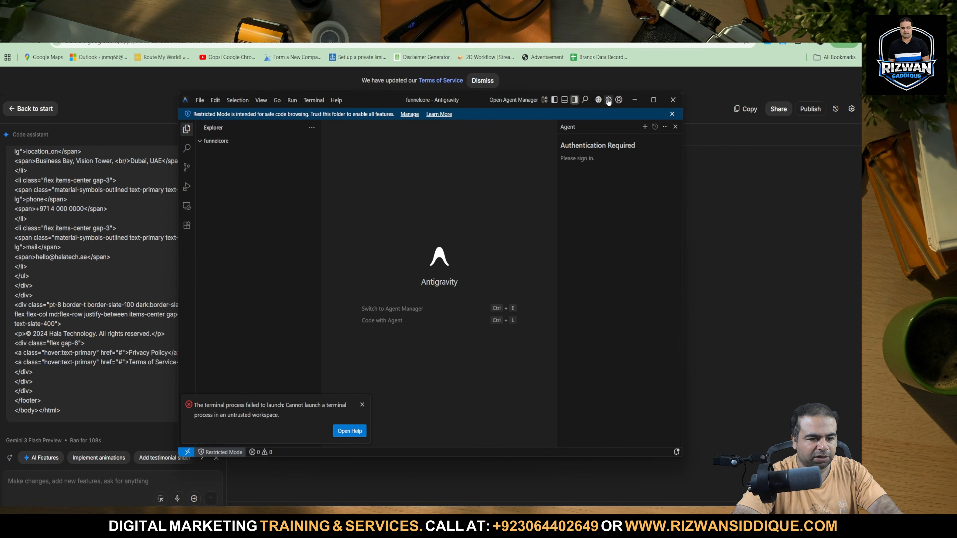
# Dismiss the terminal error and restricted mode notices, close Antigravity, and launch it again.
pyautogui.click(362, 404)
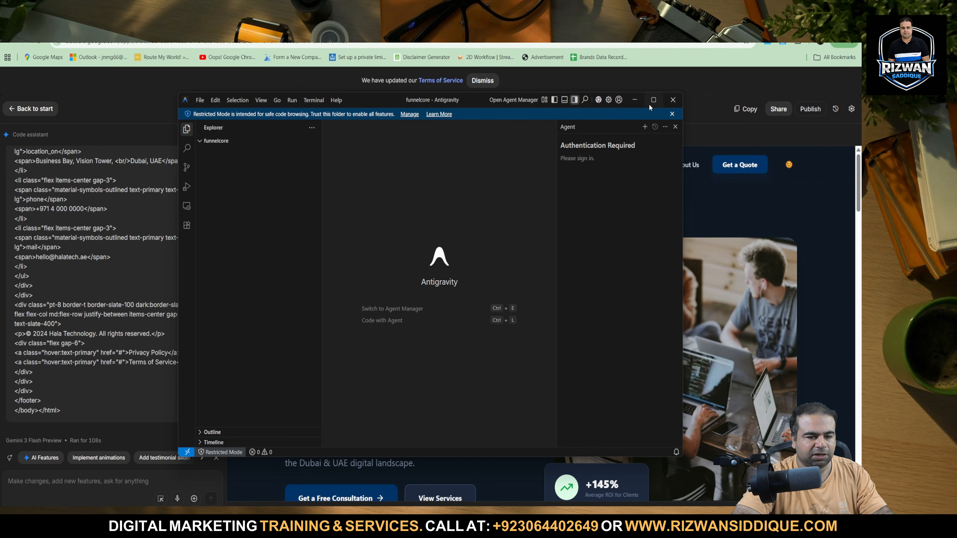
pyautogui.click(672, 113)
pyautogui.click(673, 100)
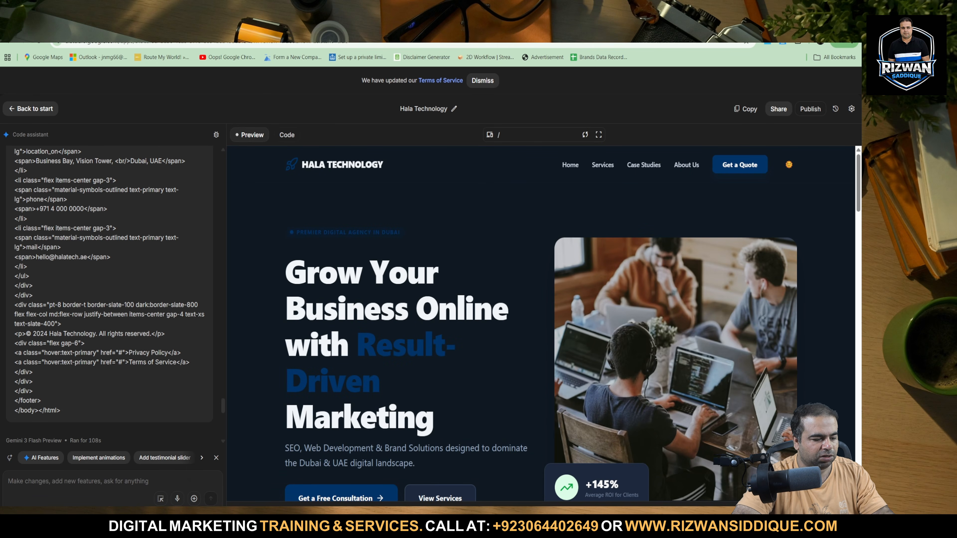
pyautogui.press('super')
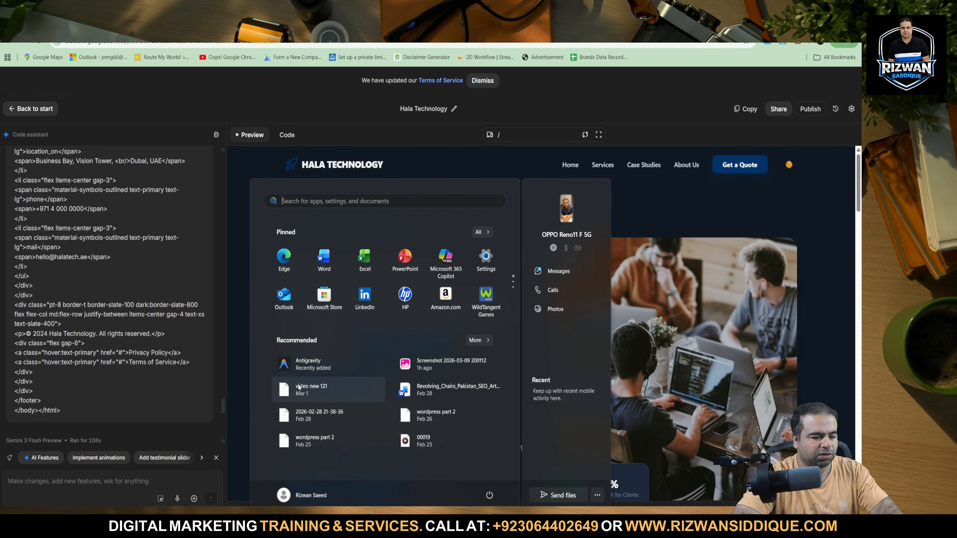
pyautogui.click(308, 368)
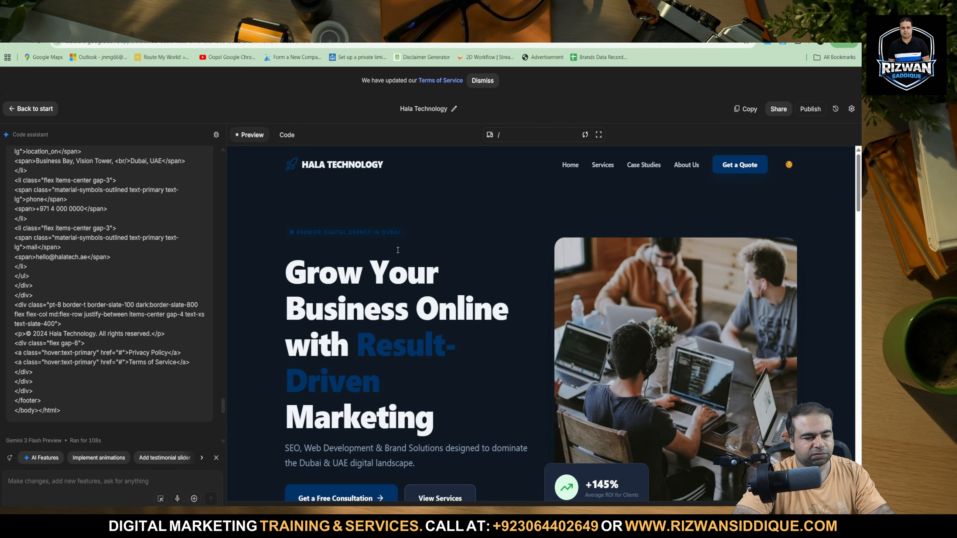
# Examine the generated Hala Technology home page preview from its hero headline through the partner and testimonial sections.
pyautogui.scroll(-10, 512, 314)
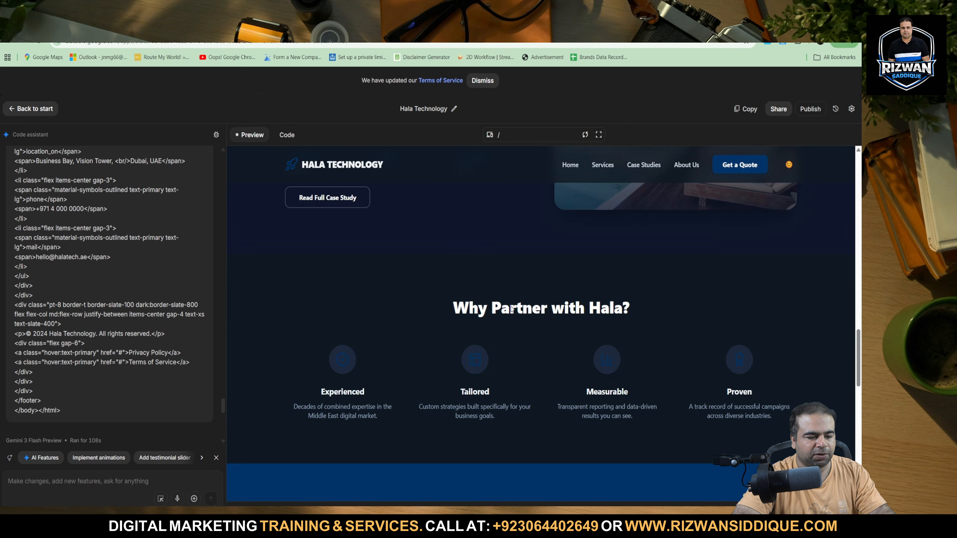
pyautogui.scroll(5, 511, 312)
pyautogui.scroll(5, 509, 312)
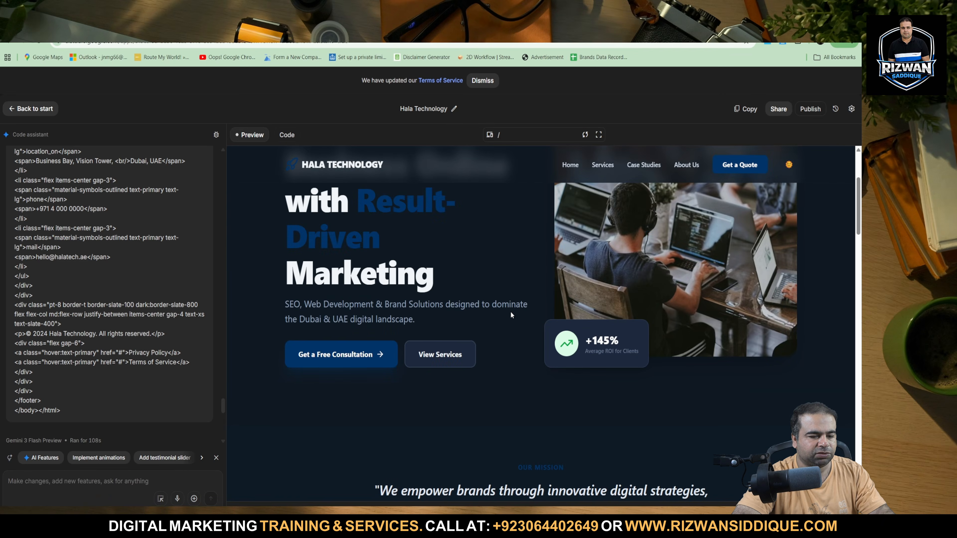
pyautogui.scroll(-10, 502, 321)
pyautogui.scroll(-15, 496, 334)
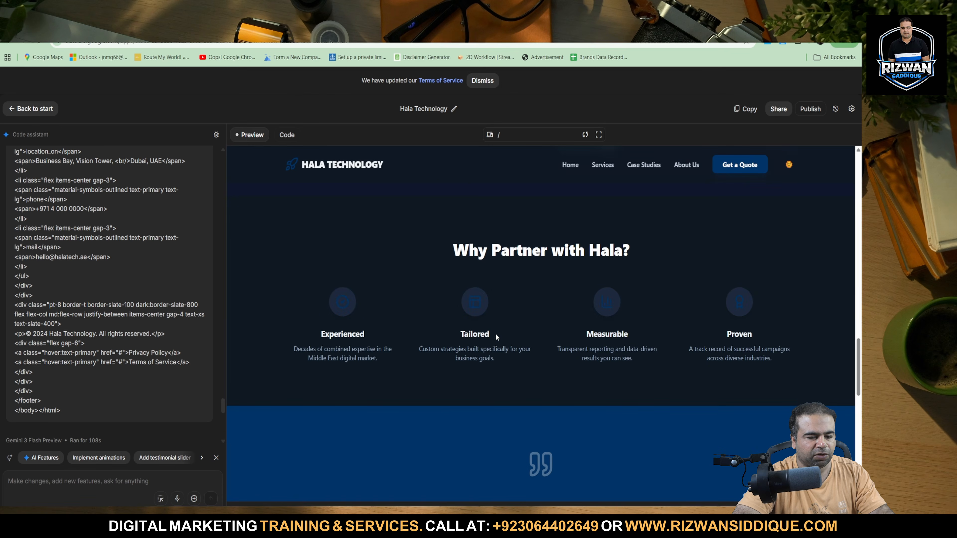
pyautogui.scroll(12, 496, 334)
pyautogui.scroll(10, 497, 337)
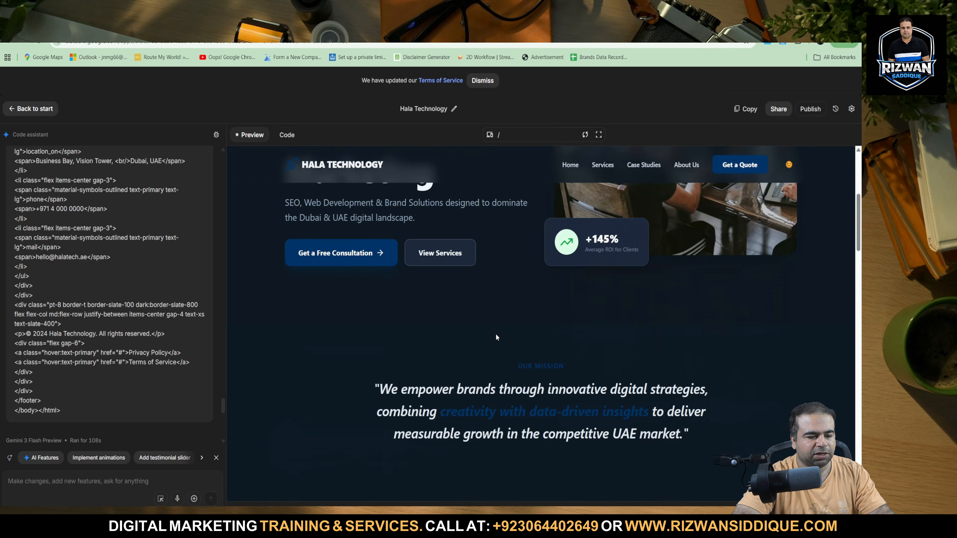
pyautogui.scroll(-10, 413, 345)
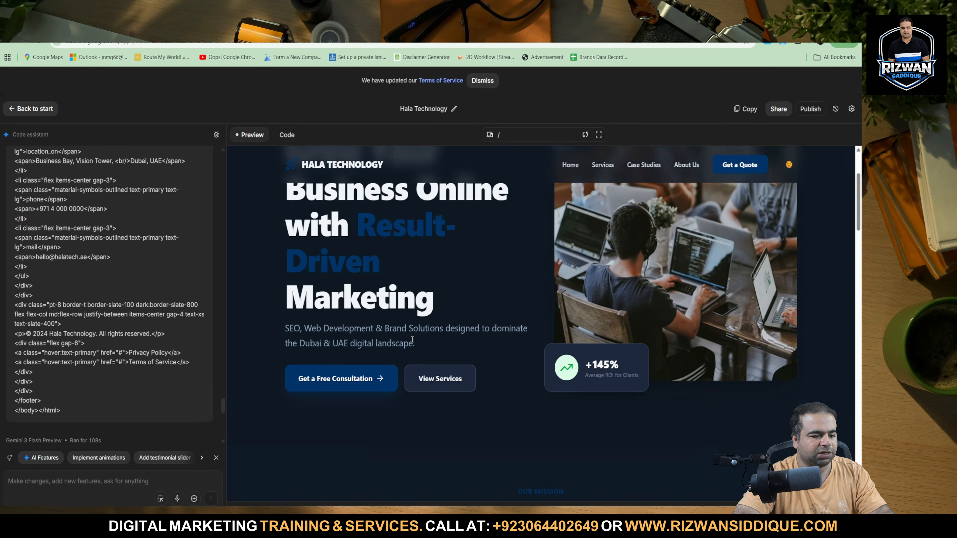
pyautogui.scroll(-8, 413, 353)
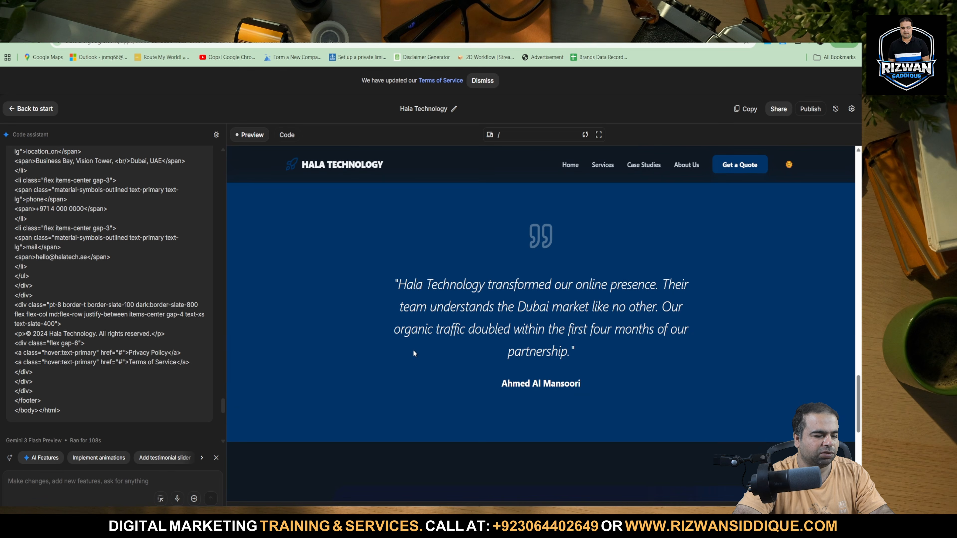
pyautogui.scroll(10, 423, 356)
pyautogui.scroll(10, 424, 353)
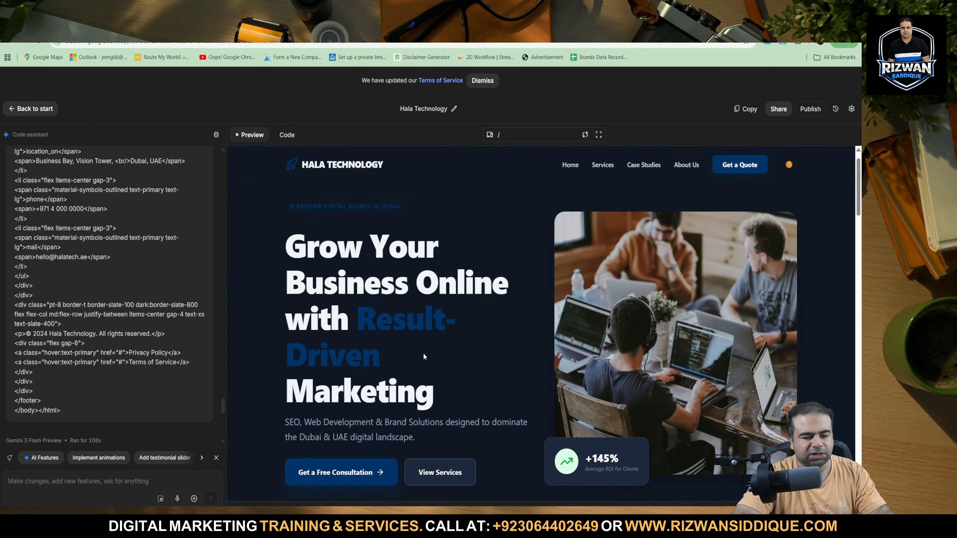
pyautogui.tripleClick(360, 268)
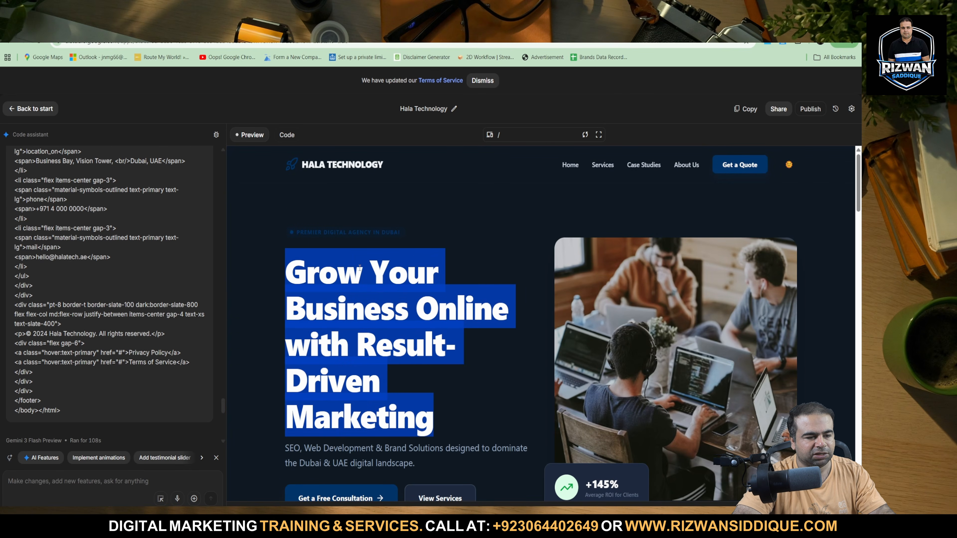
pyautogui.scroll(-5, 356, 394)
pyautogui.scroll(5, 360, 372)
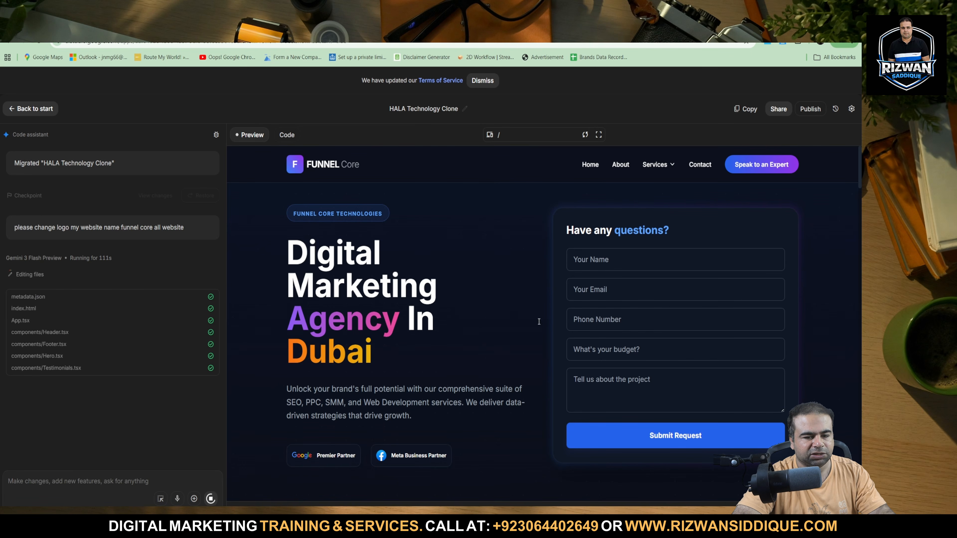
# Check the rebranded Funnel Core site preview, including its header navigation and footer.
pyautogui.scroll(-20, 388, 327)
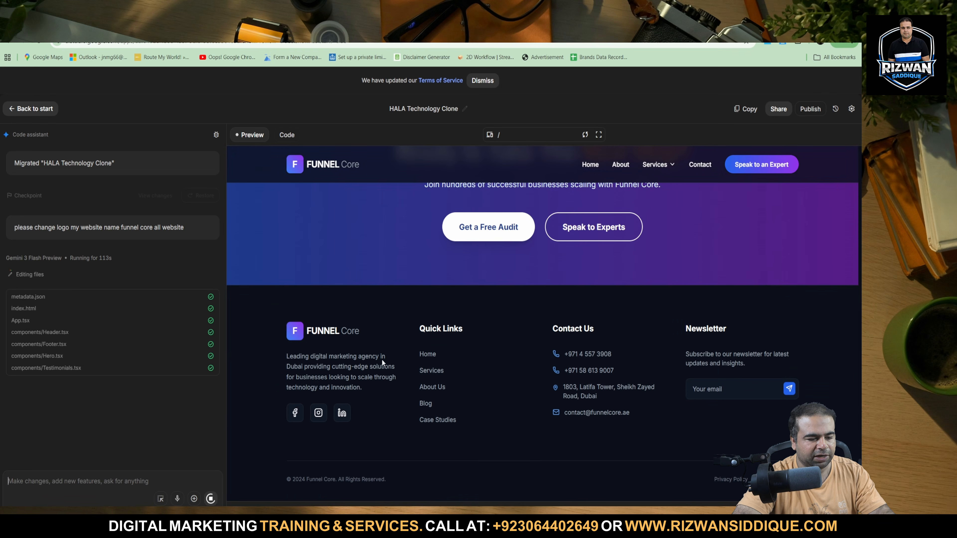
pyautogui.scroll(20, 596, 375)
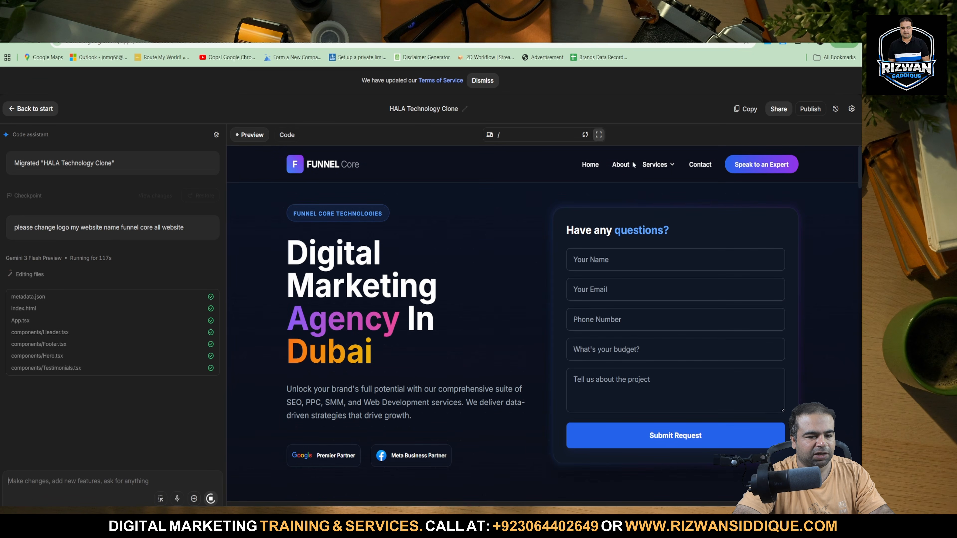
pyautogui.moveTo(667, 168)
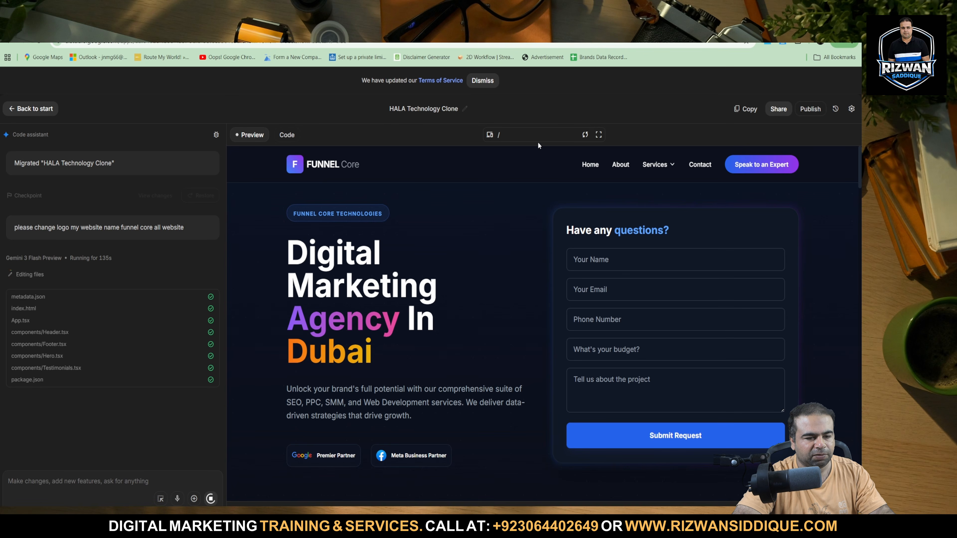
# Start the publishing setup for the Funnel Core app and check the Google Cloud project options.
pyautogui.click(816, 109)
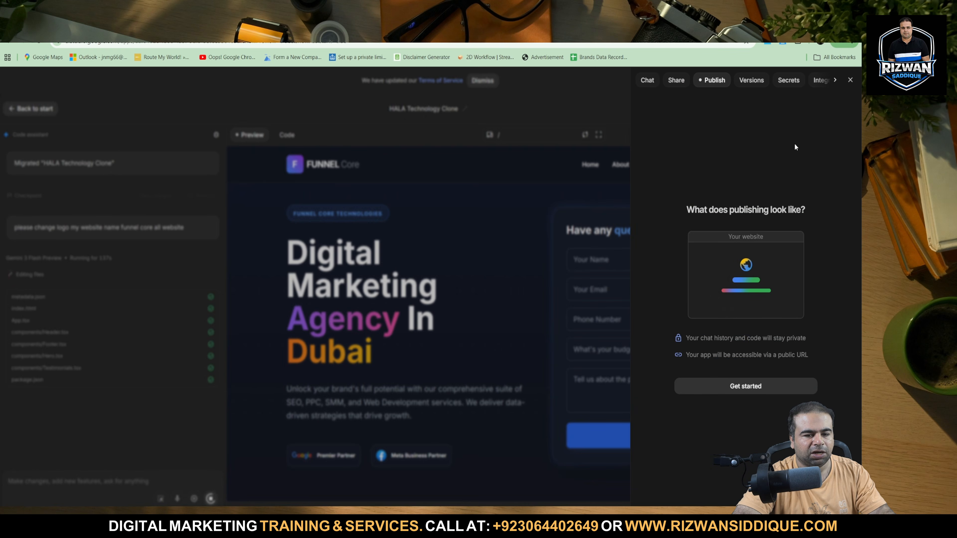
pyautogui.click(726, 382)
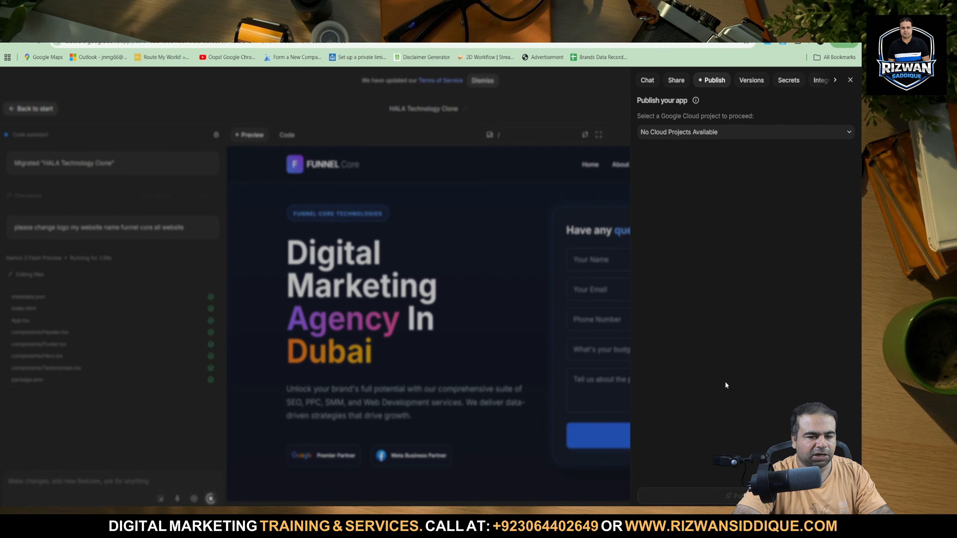
pyautogui.click(711, 137)
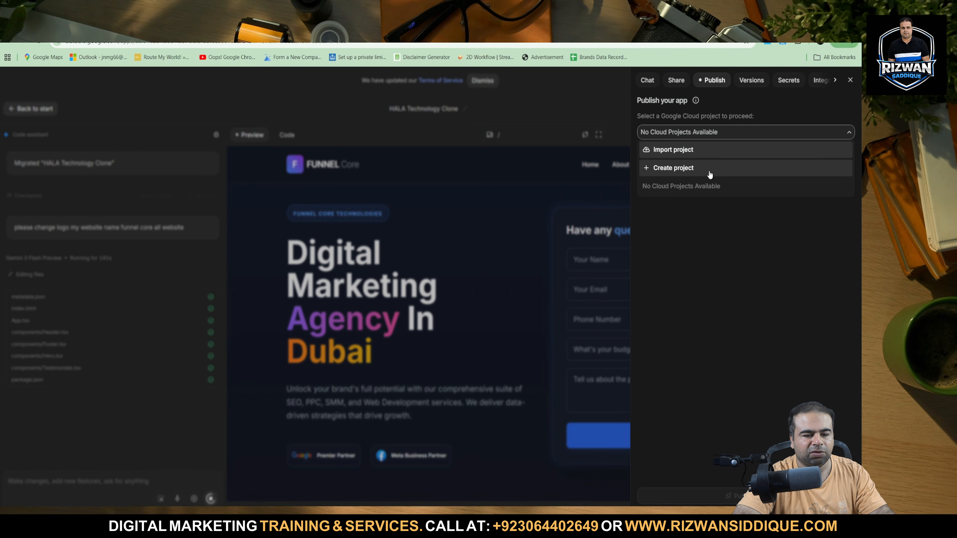
pyautogui.click(701, 242)
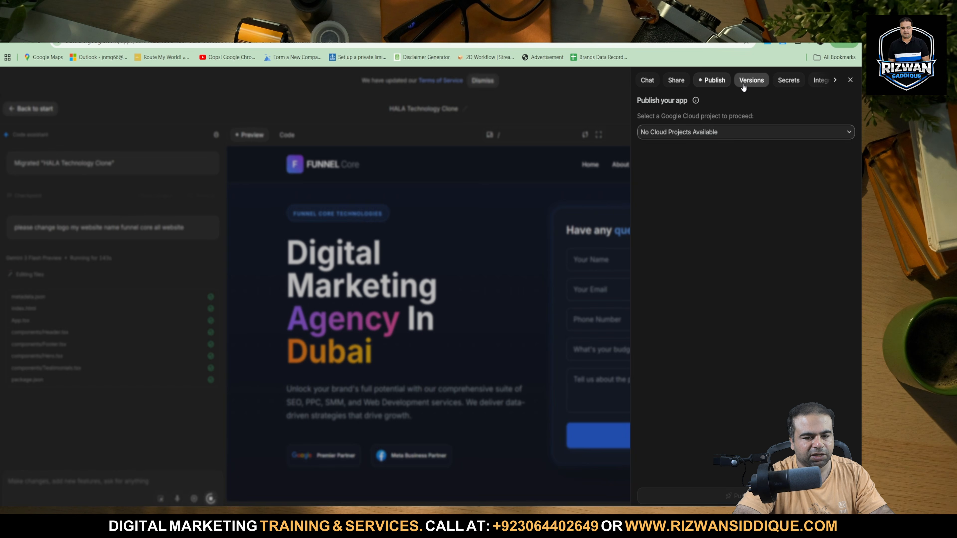
# Review the app's sharing, versions, secrets, integrations and chat settings, and close the settings.
pyautogui.click(670, 81)
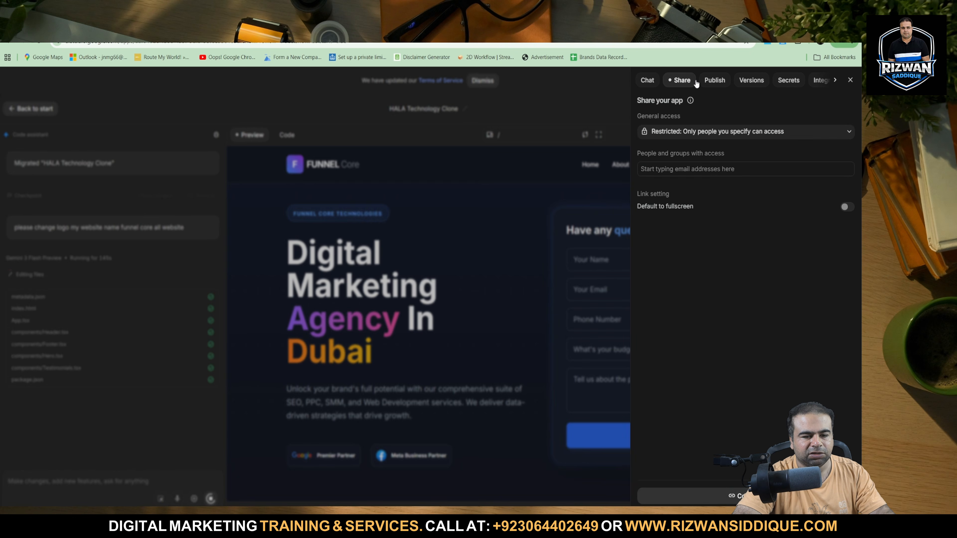
pyautogui.click(743, 82)
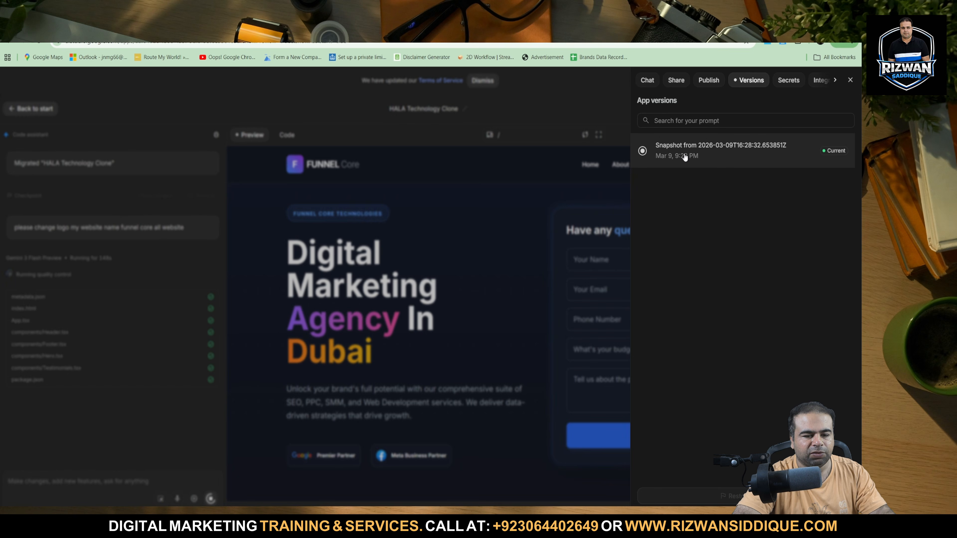
pyautogui.click(776, 80)
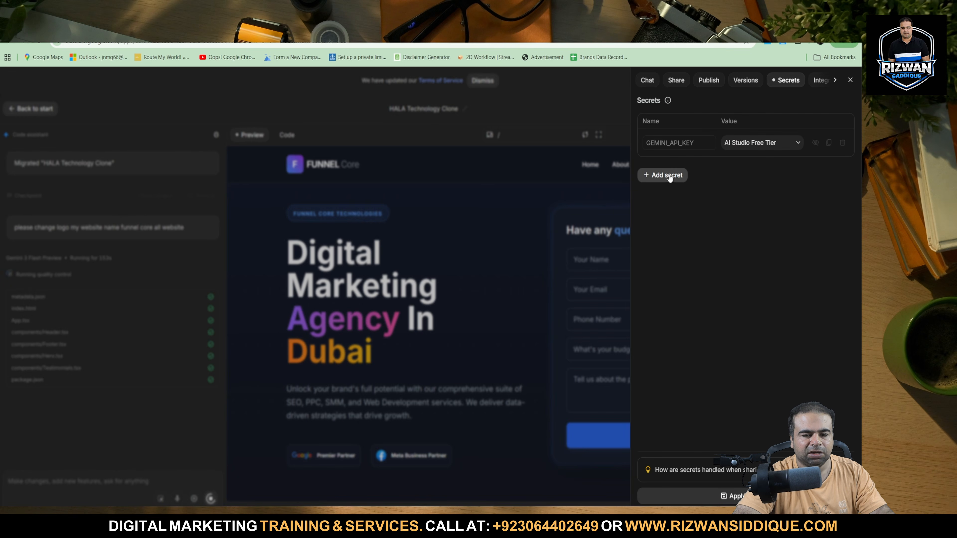
pyautogui.click(822, 80)
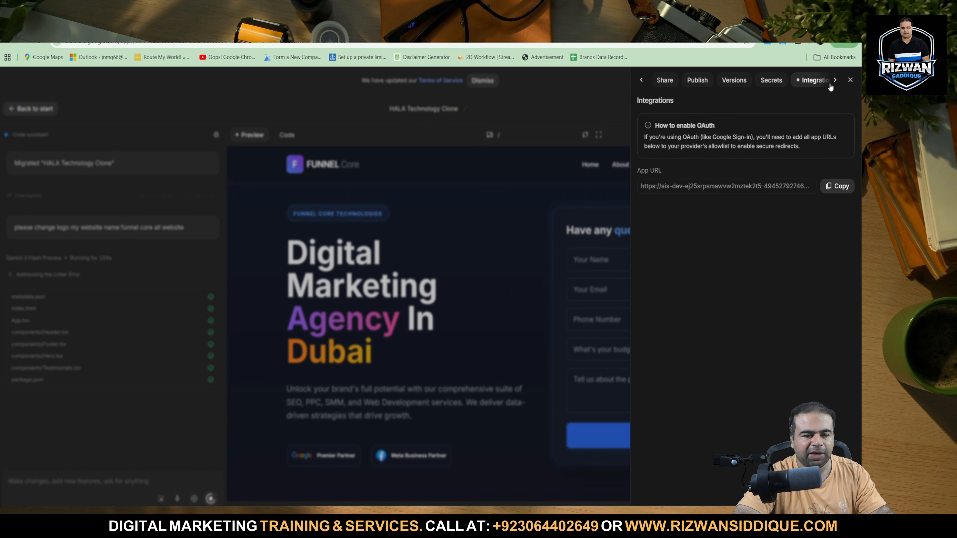
pyautogui.click(851, 80)
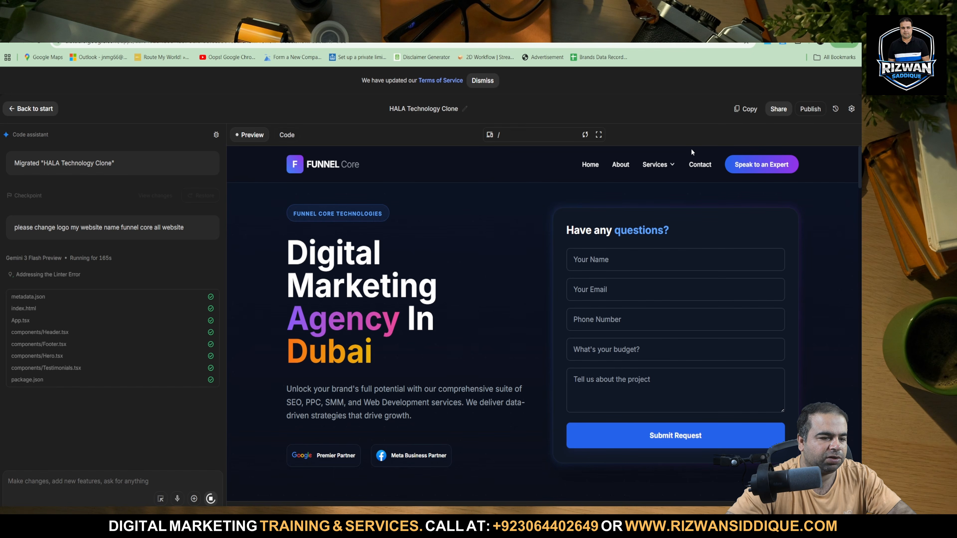
pyautogui.click(851, 110)
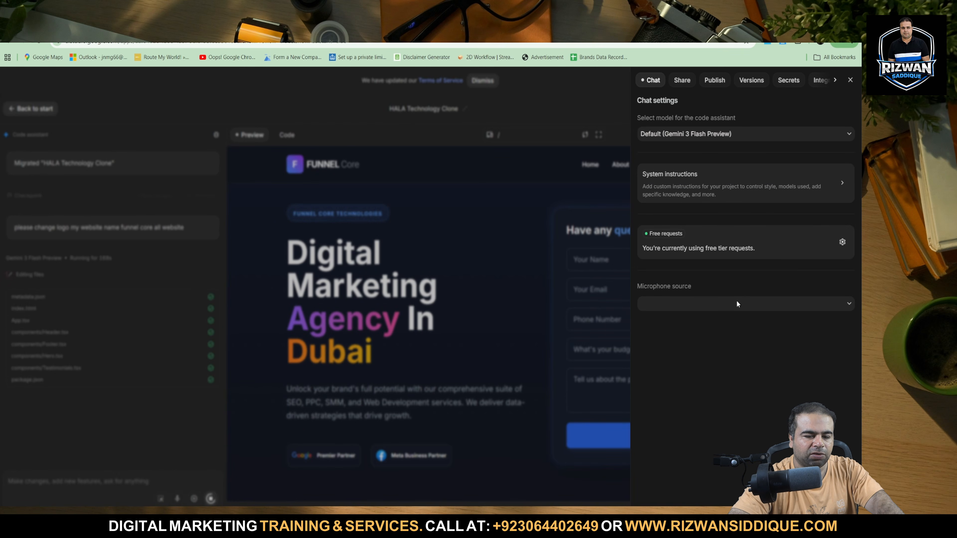
pyautogui.click(849, 81)
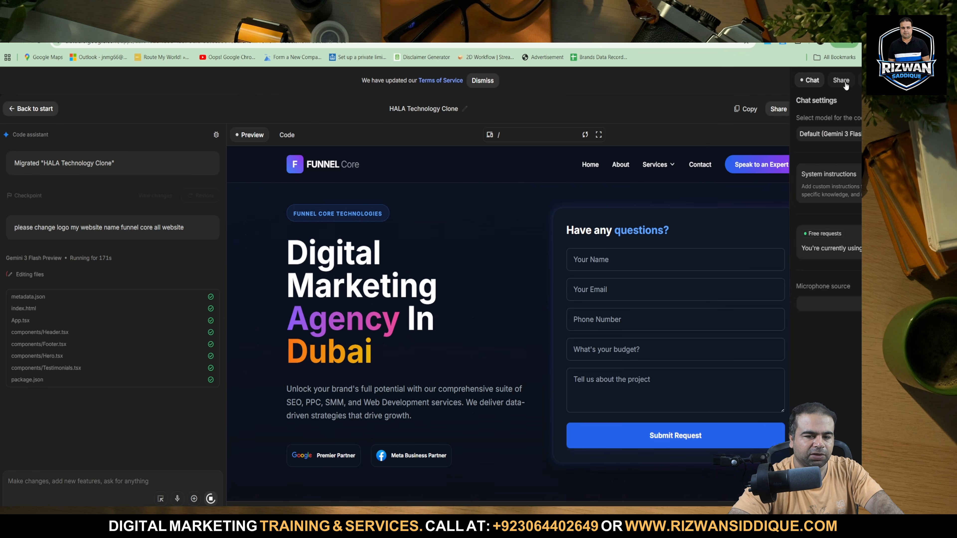
# View the remix options for the HALA Technology Clone app and return to its publishing setup.
pyautogui.click(750, 108)
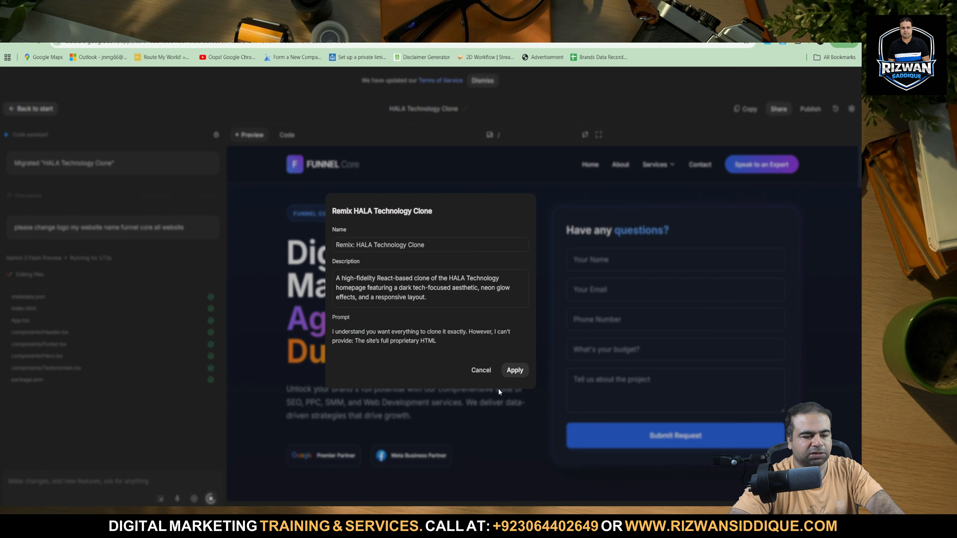
pyautogui.click(515, 370)
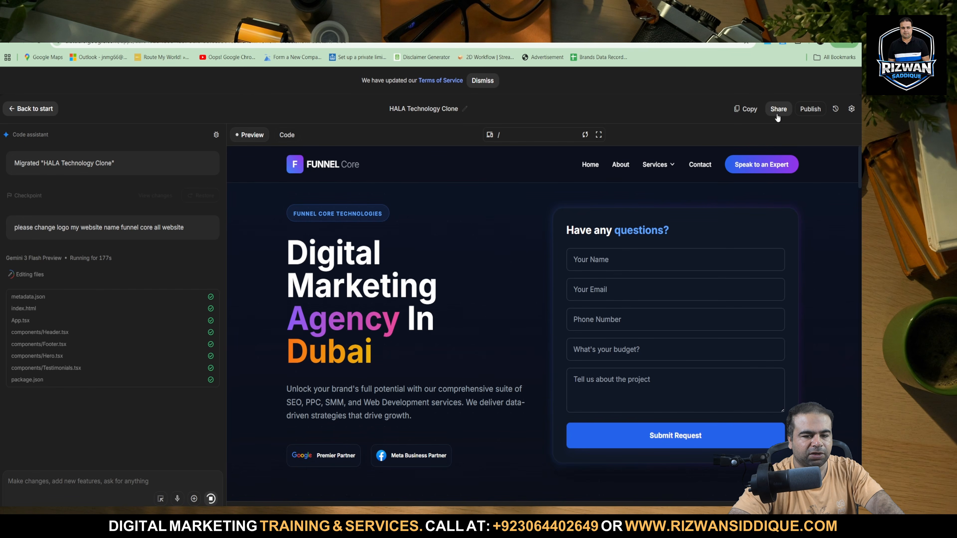
pyautogui.click(806, 109)
pyautogui.click(745, 389)
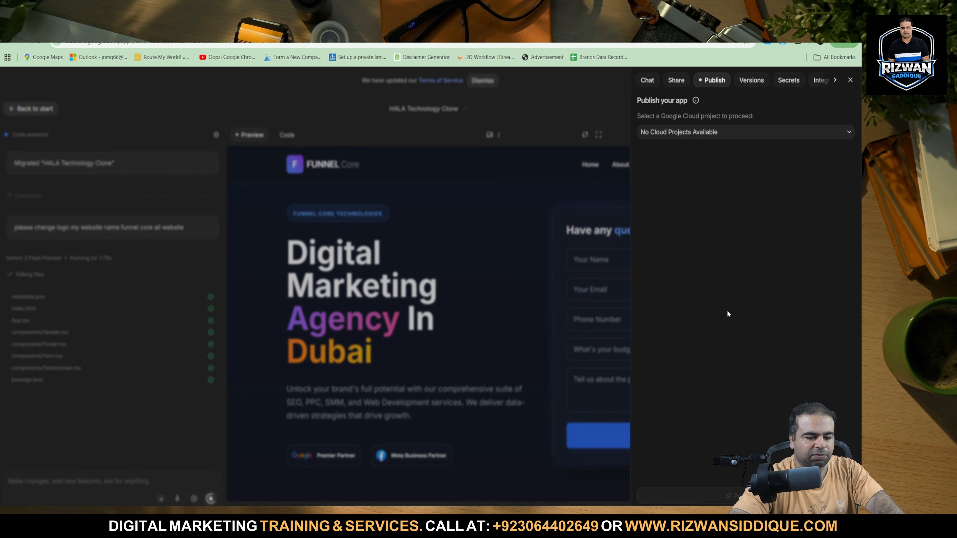
# Copy the app's share link, make the app public to anyone with the link, and close the settings.
pyautogui.click(682, 131)
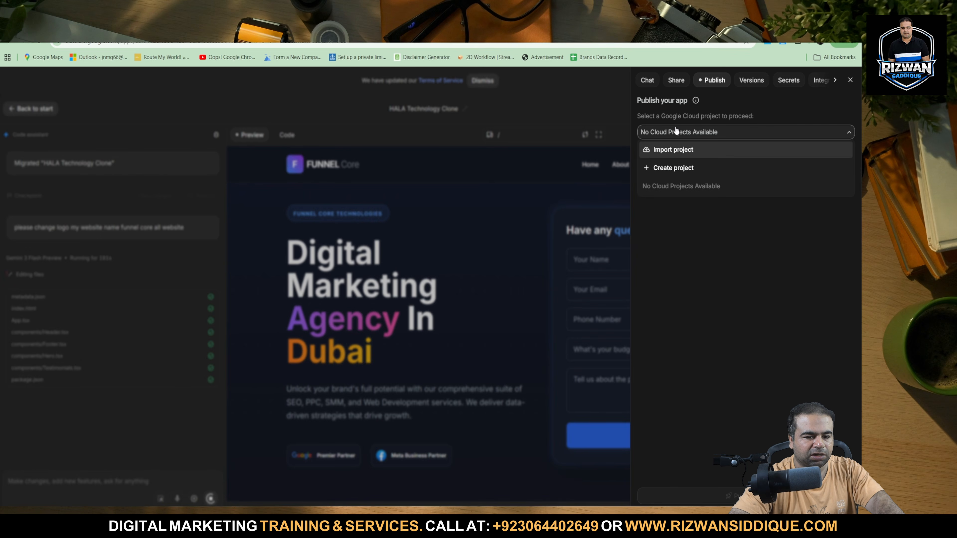
pyautogui.click(677, 130)
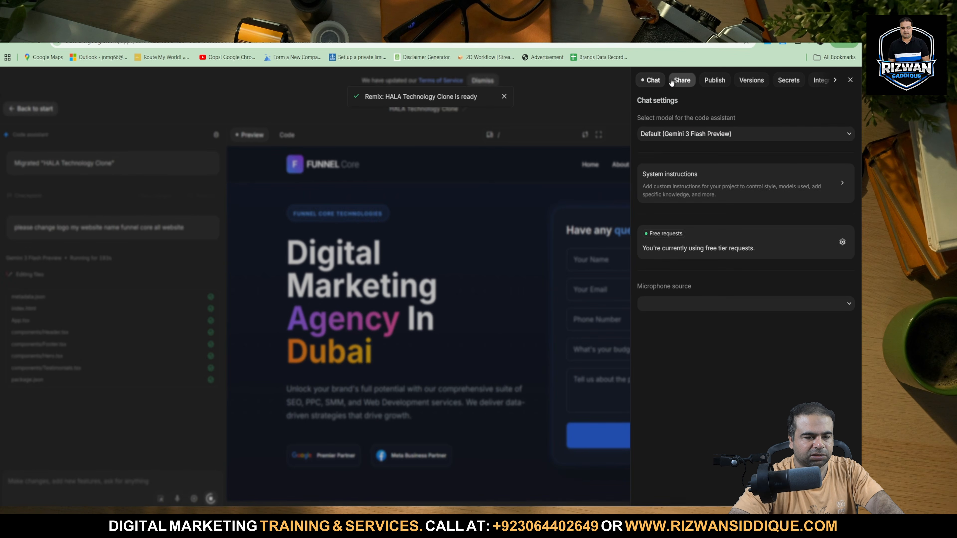
pyautogui.click(682, 81)
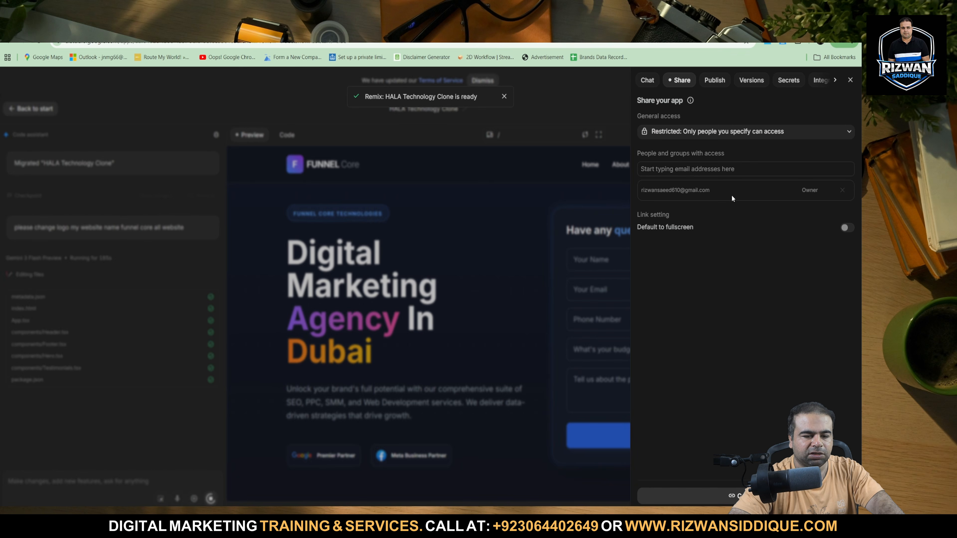
pyautogui.click(690, 496)
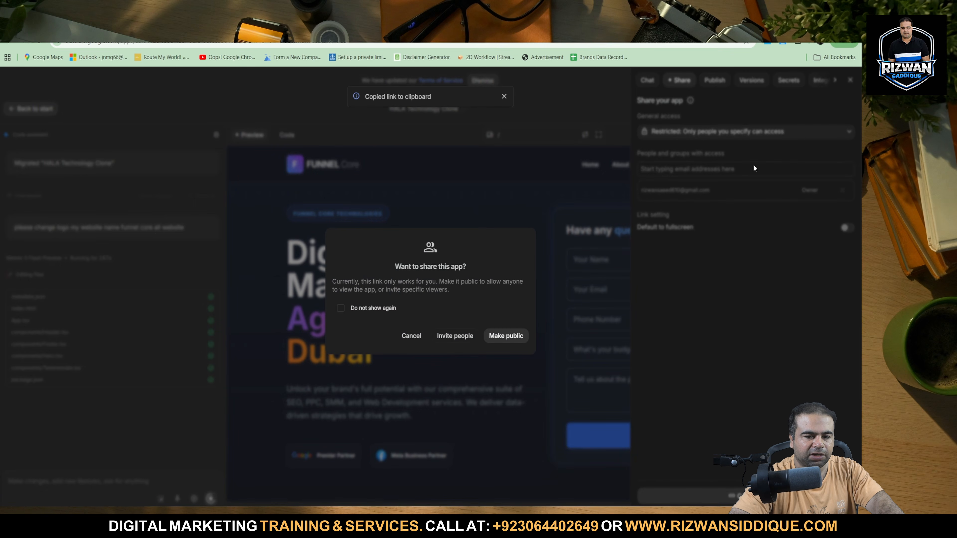
pyautogui.click(491, 338)
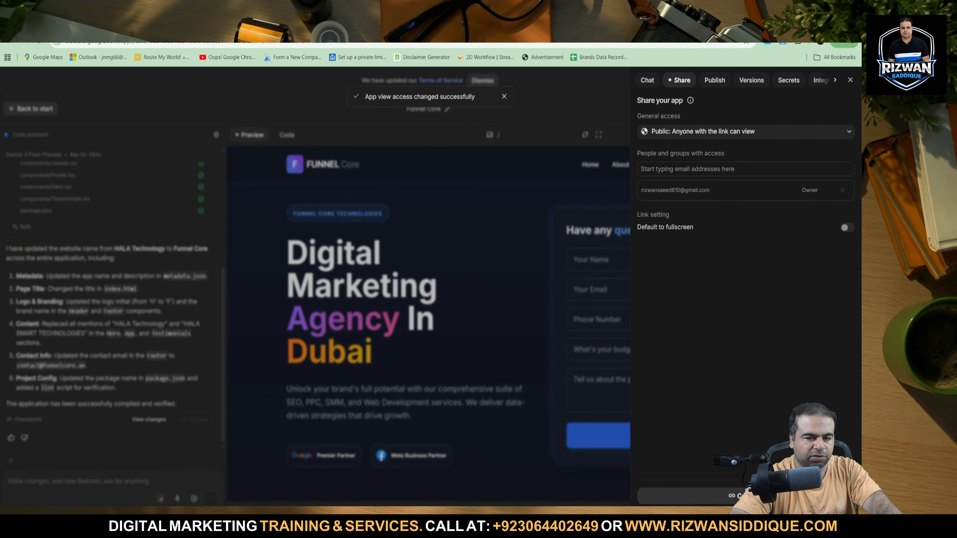
pyautogui.click(851, 80)
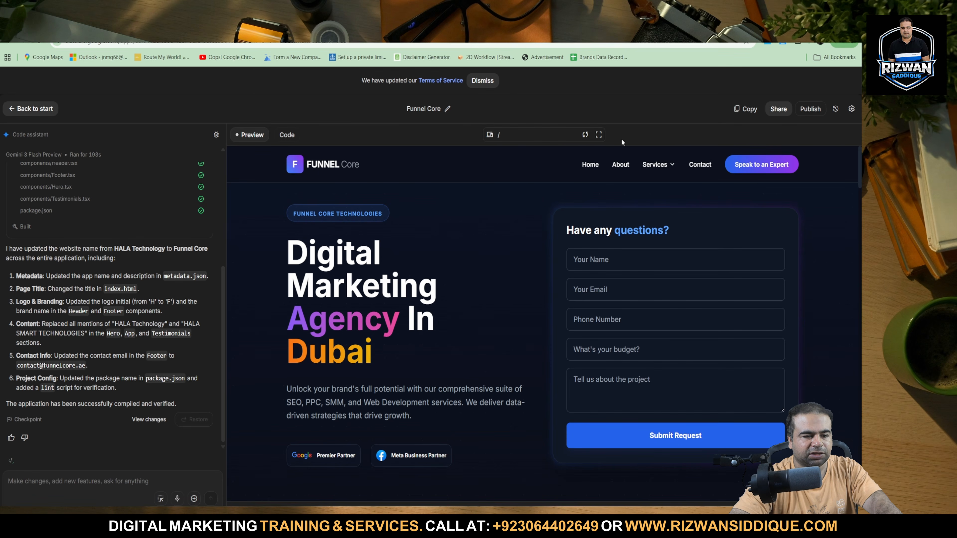
# Dismiss the Terms of Service notice, download the Funnel Core code as a zip, and show the file in its folder.
pyautogui.click(489, 80)
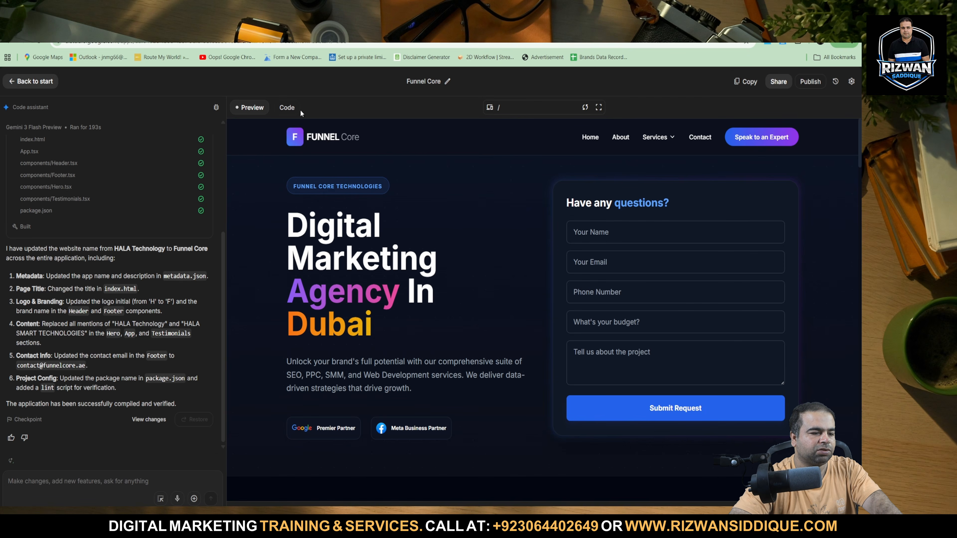
pyautogui.click(286, 108)
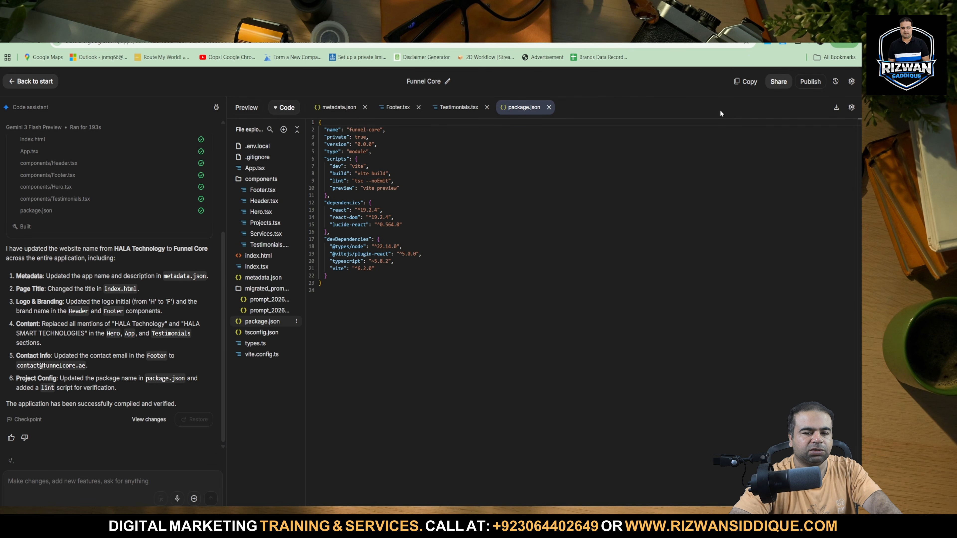
pyautogui.click(836, 113)
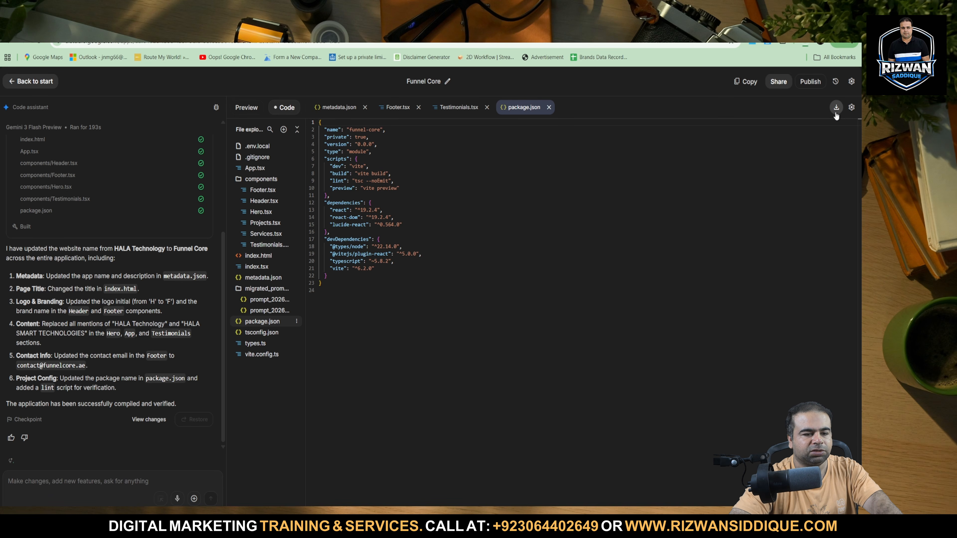
pyautogui.click(806, 44)
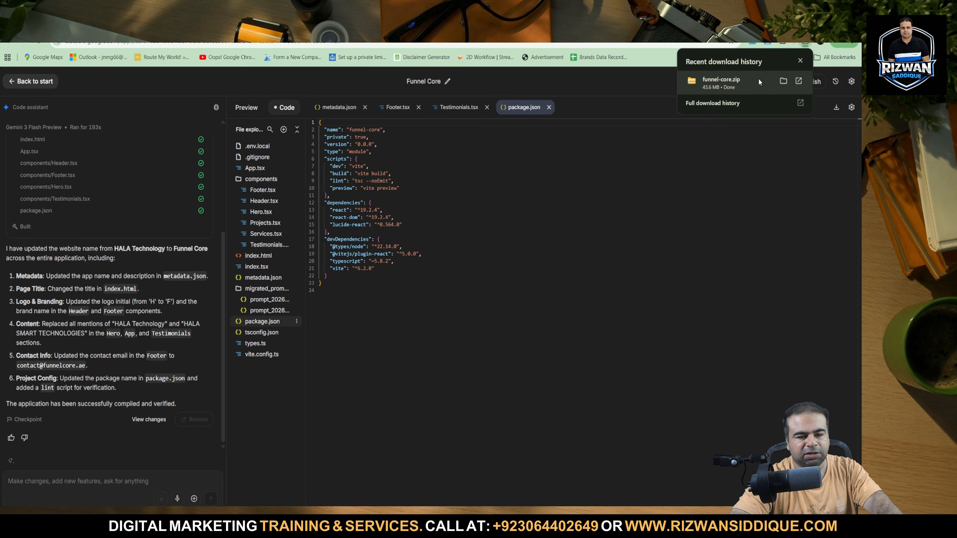
pyautogui.click(784, 80)
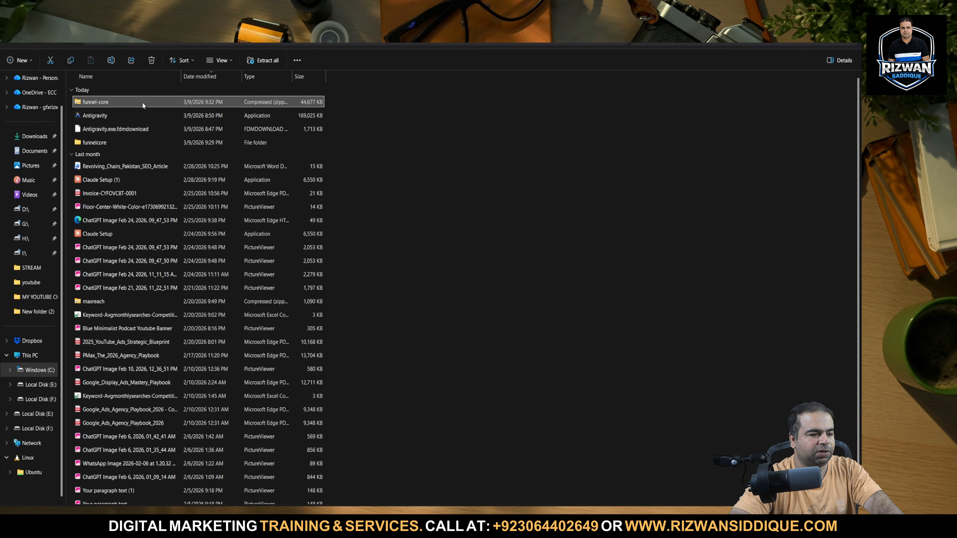
# Examine the contents of the downloaded funnel-core archive and its file options, and return to the AI Studio code view.
pyautogui.doubleClick(143, 102)
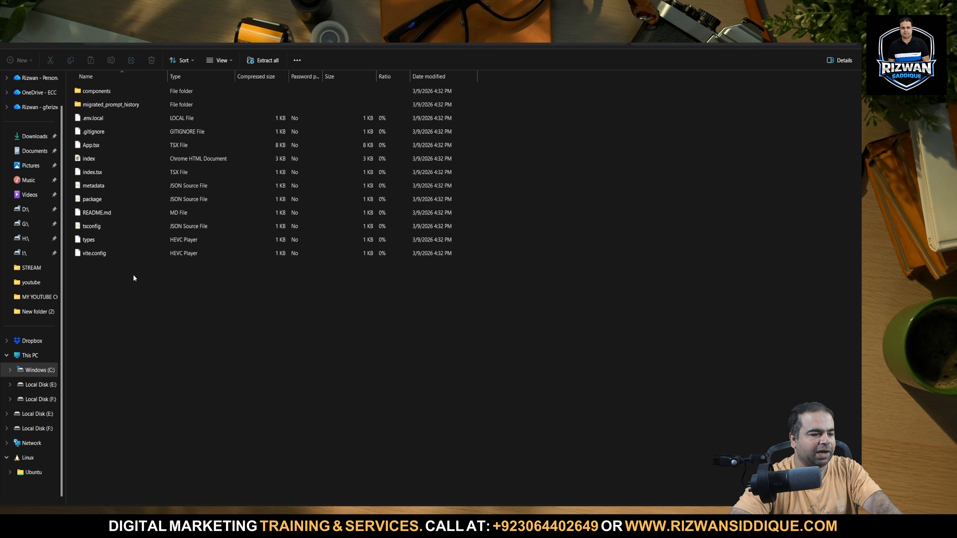
pyautogui.moveTo(115, 312); pyautogui.dragTo(151, 100)
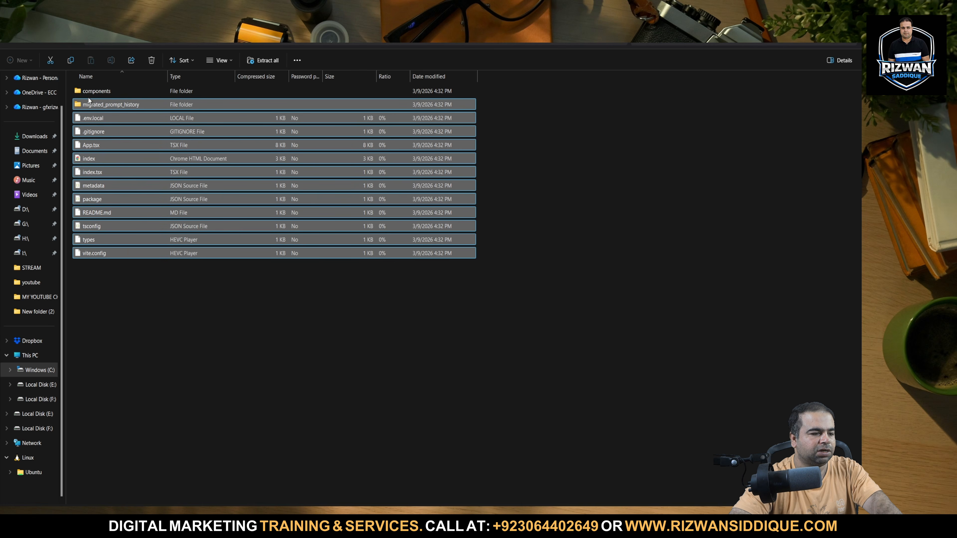
pyautogui.click(56, 43)
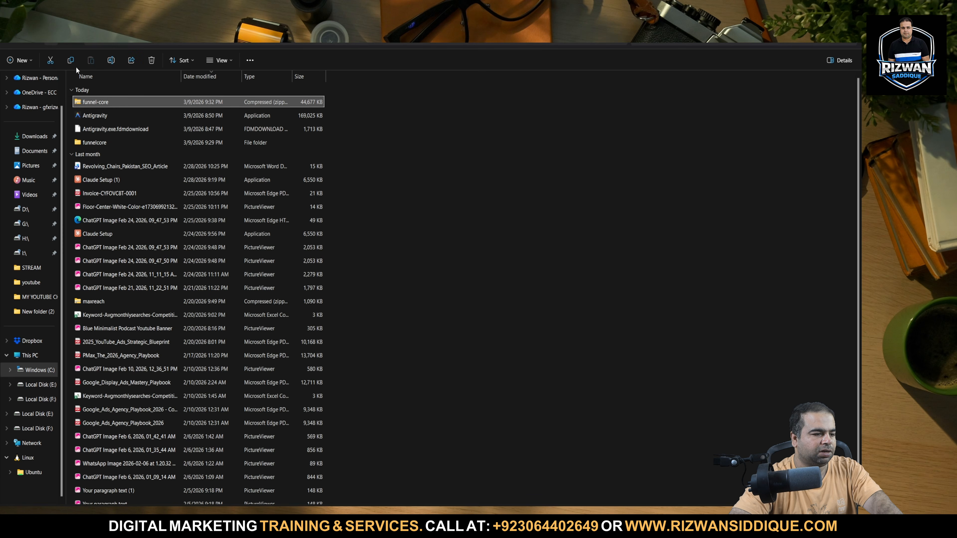
pyautogui.rightClick(118, 102)
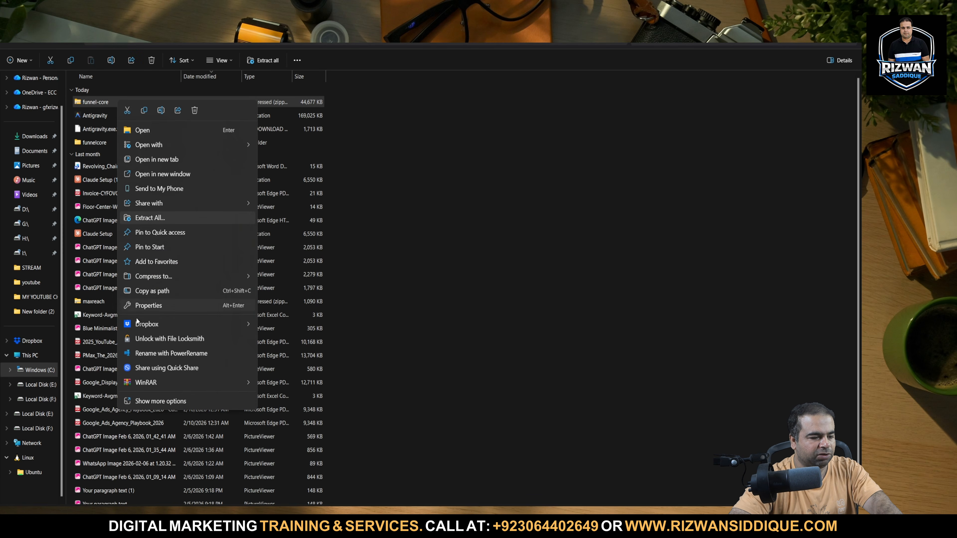
pyautogui.click(393, 341)
pyautogui.hotkey('alt', 'Tab')
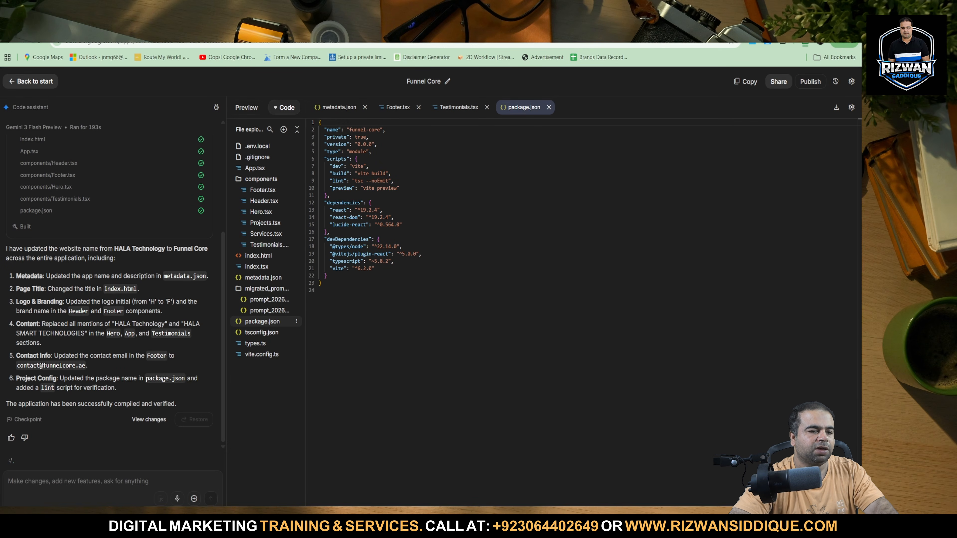
# Switch to the Hostinger websites page and start adding a new website as a Node.js Web App.
pyautogui.click(418, 22)
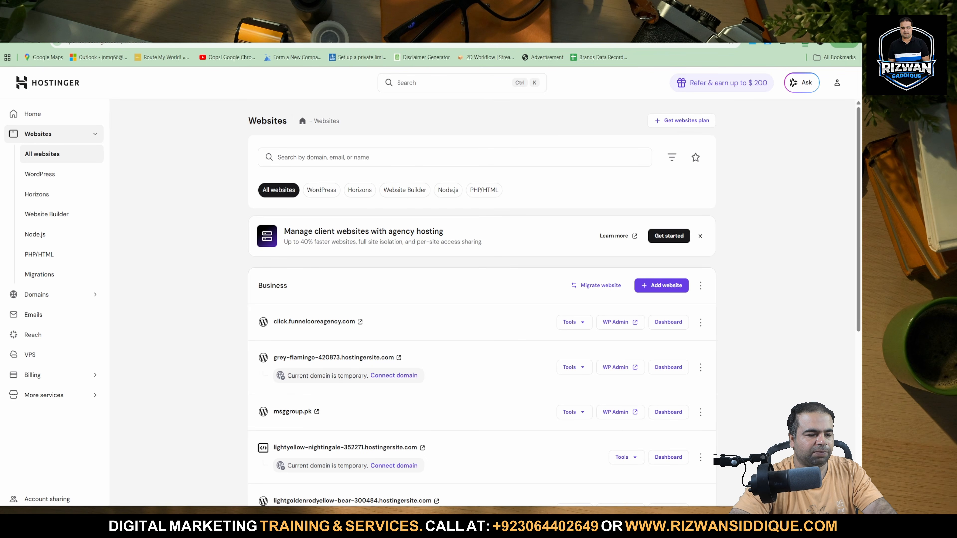
pyautogui.click(664, 287)
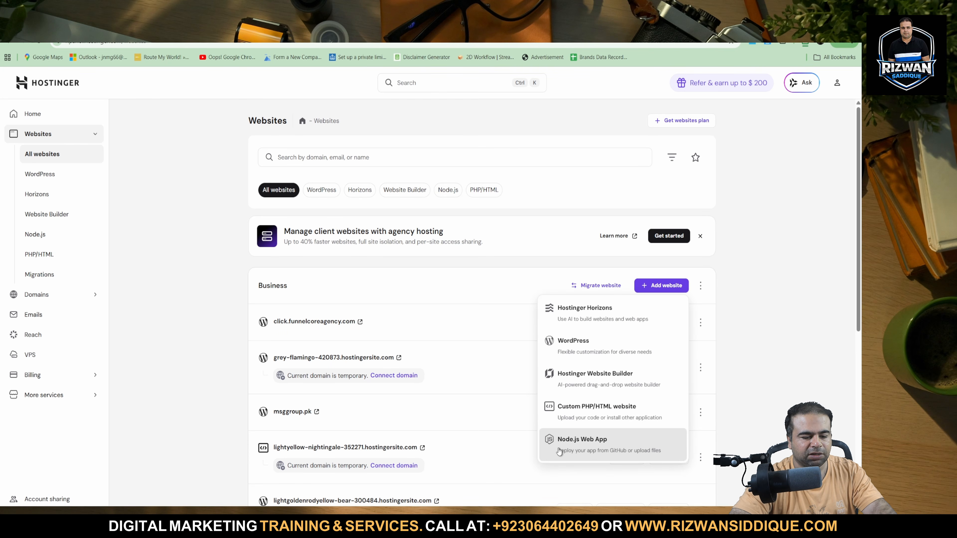
pyautogui.click(612, 448)
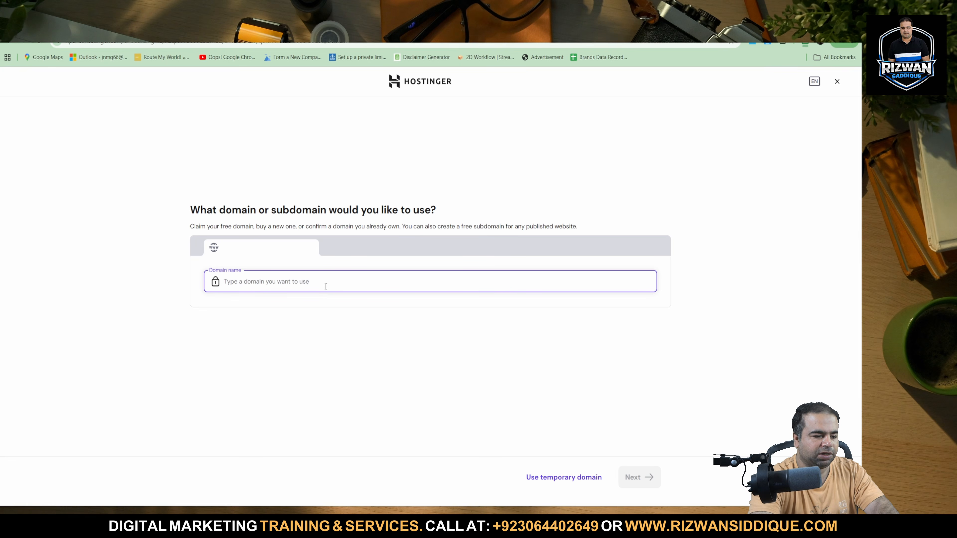
pyautogui.write('d')
pyautogui.write('lick')
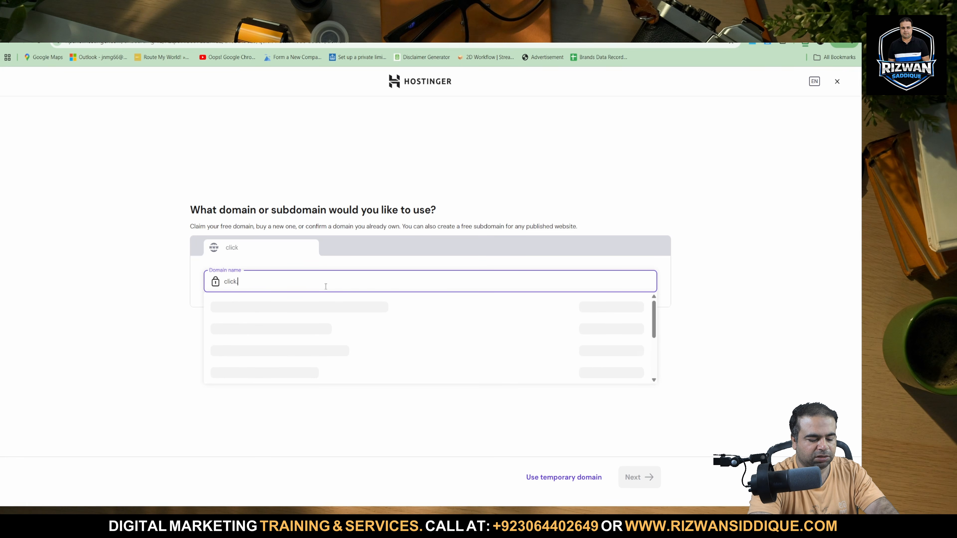
pyautogui.write('.funnel')
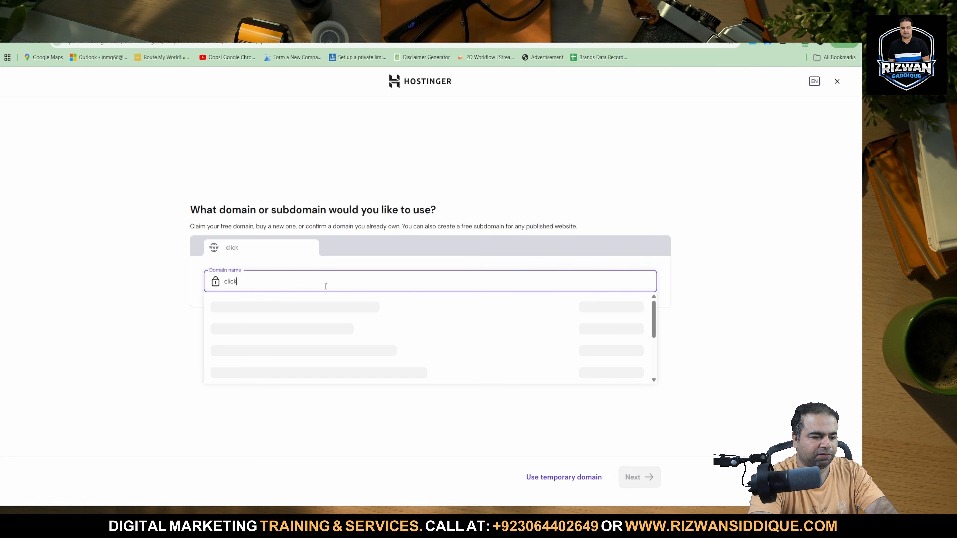
pyautogui.press('BackSpace')
pyautogui.press('BackSpace')
pyautogui.press('BackSpace')
pyautogui.press('BackSpace')
pyautogui.press('BackSpace')
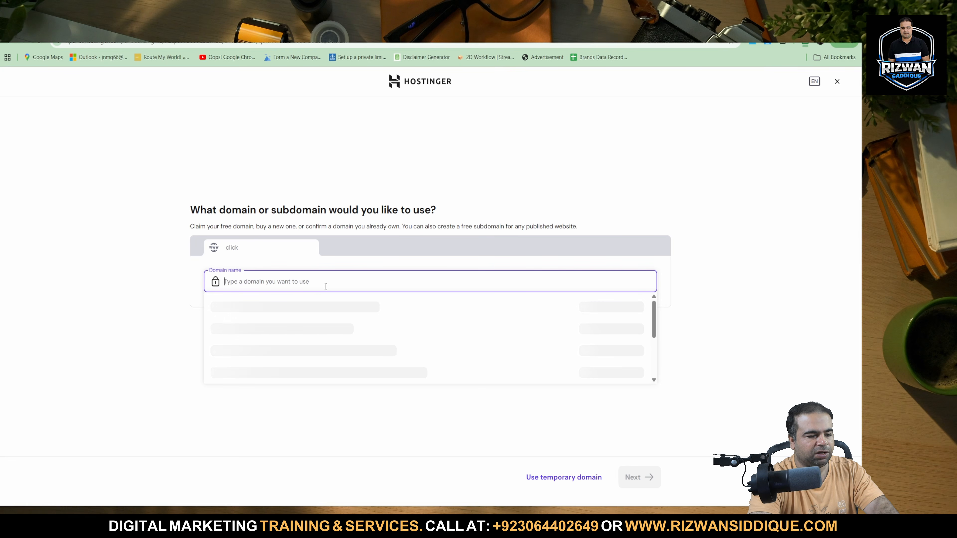
# Use a temporary domain for the Node.js web app and choose to deploy it by uploading files.
pyautogui.click(582, 482)
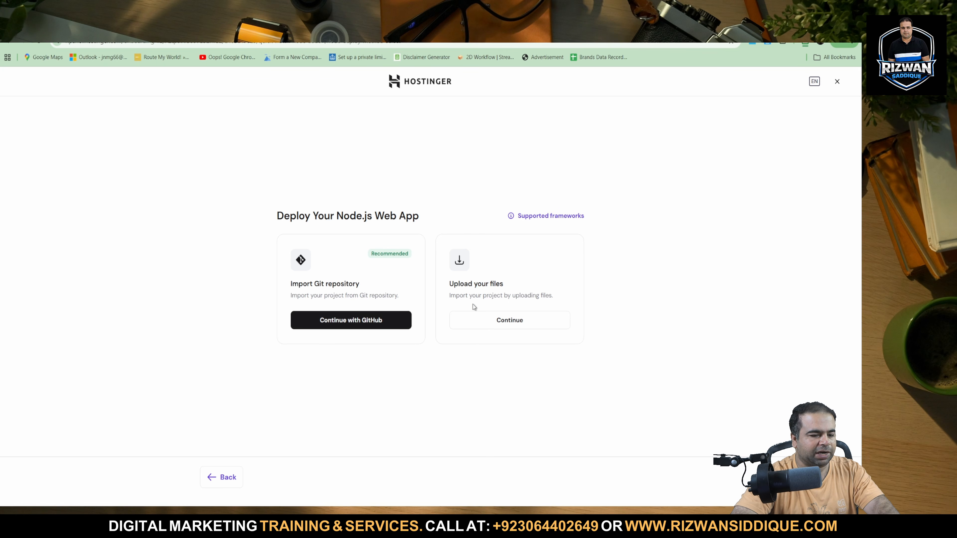
pyautogui.click(506, 320)
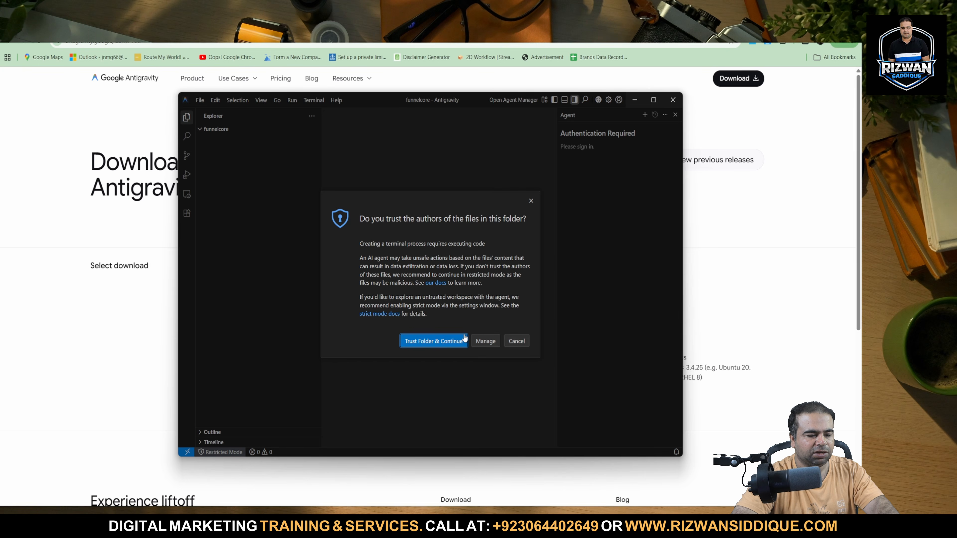
# Trust the authors of the funnelcore folder in Antigravity and return to the browser.
pyautogui.click(462, 341)
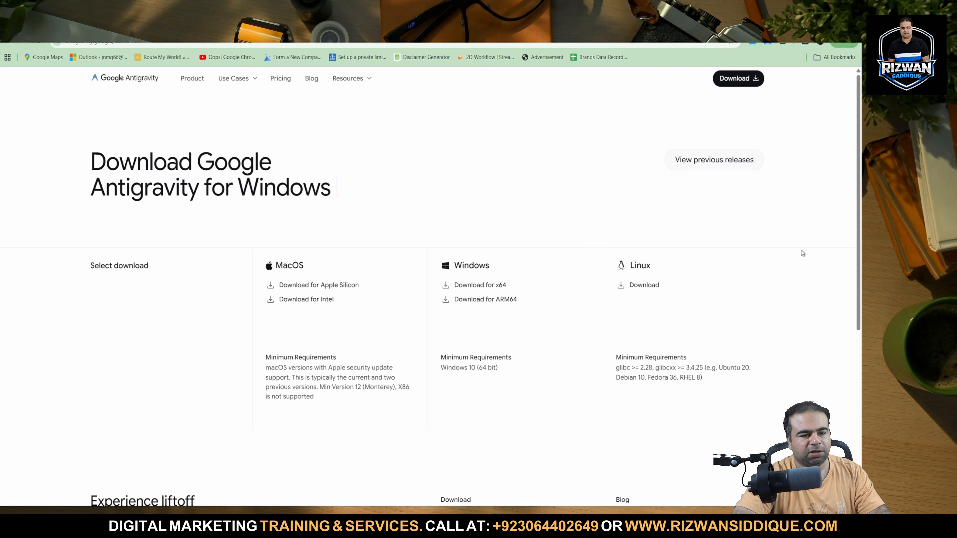
pyautogui.click(802, 252)
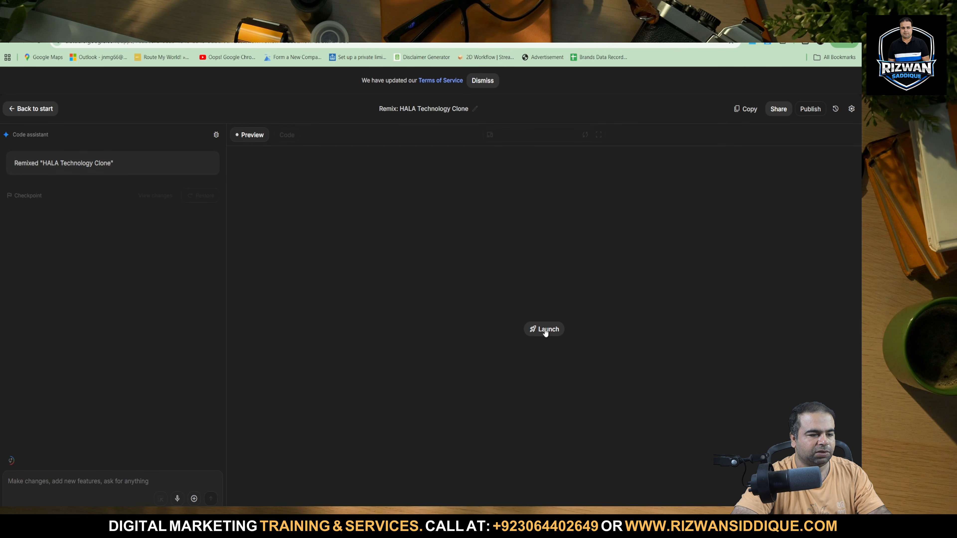
# Return to the Stitch project and check the copy formats available for the Agency Home Page design.
pyautogui.click(556, 335)
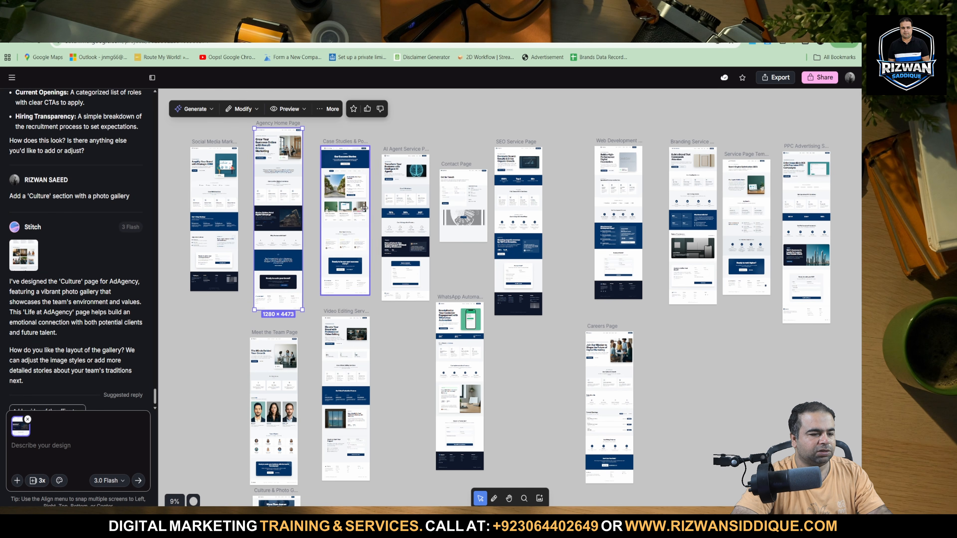
pyautogui.click(259, 206)
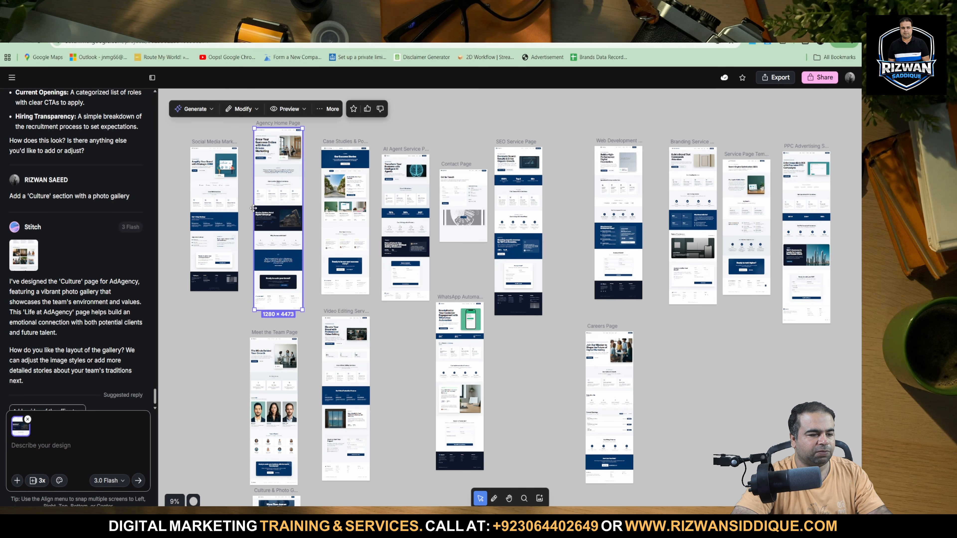
pyautogui.rightClick(262, 196)
pyautogui.moveTo(303, 214)
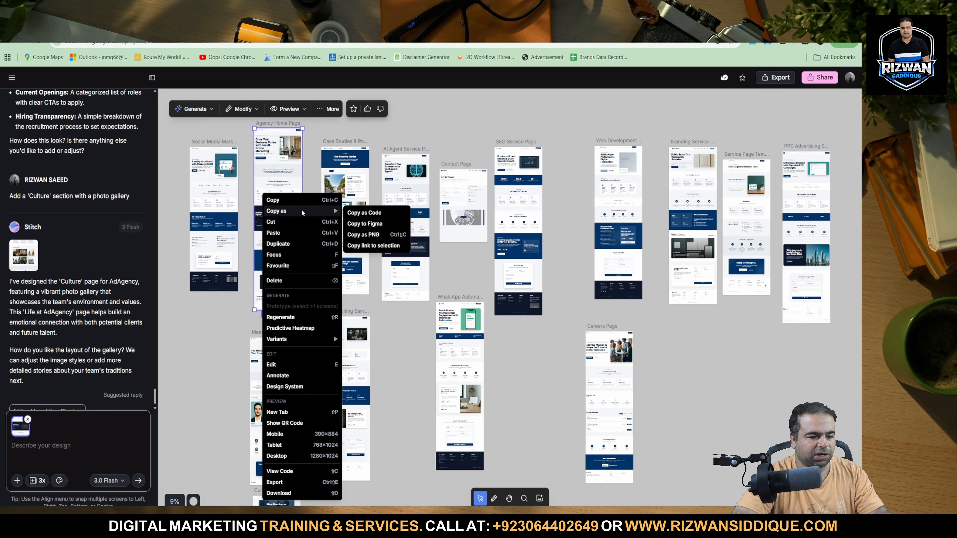
pyautogui.click(352, 113)
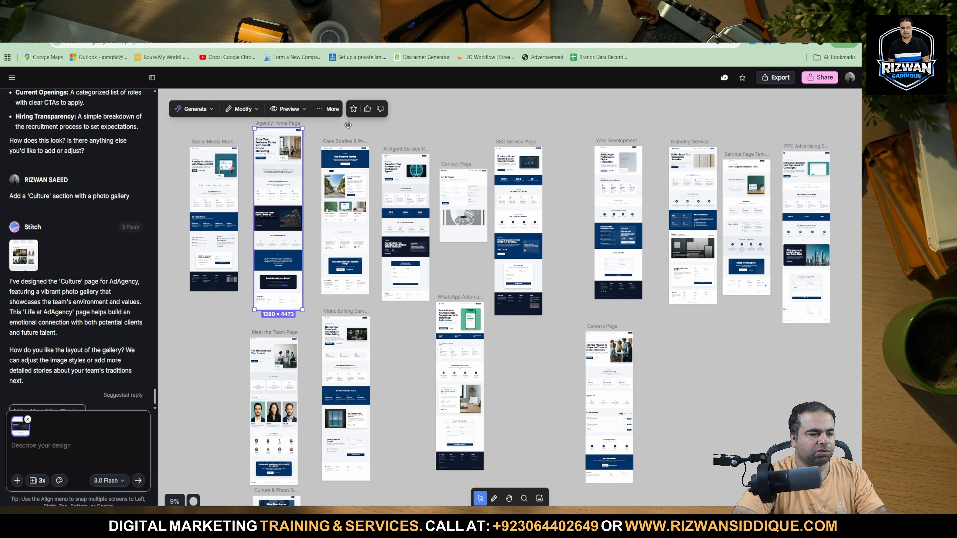
# Select the Social Media Marketing, Agency Home Page and Case Studies screens and export their code to the clipboard.
pyautogui.moveTo(184, 131); pyautogui.dragTo(379, 313)
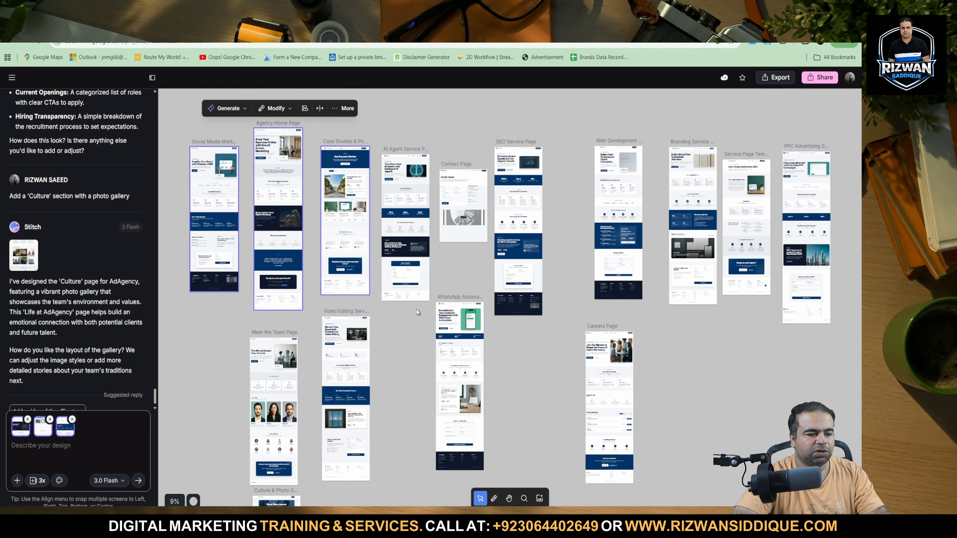
pyautogui.click(776, 78)
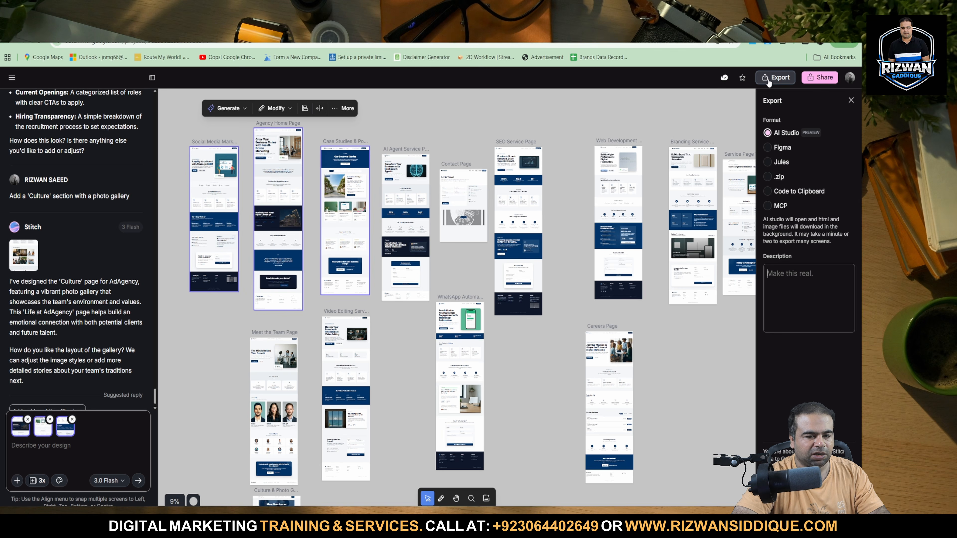
pyautogui.click(782, 192)
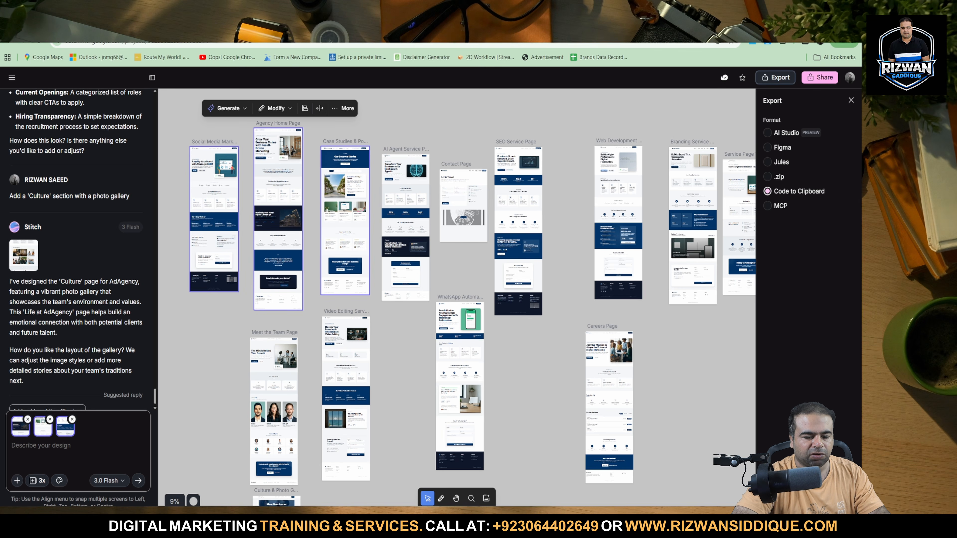
pyautogui.click(809, 494)
# Switch to Antigravity and send the copied Stitch page code to the agent in the funnelcore project.
pyautogui.click(532, 523)
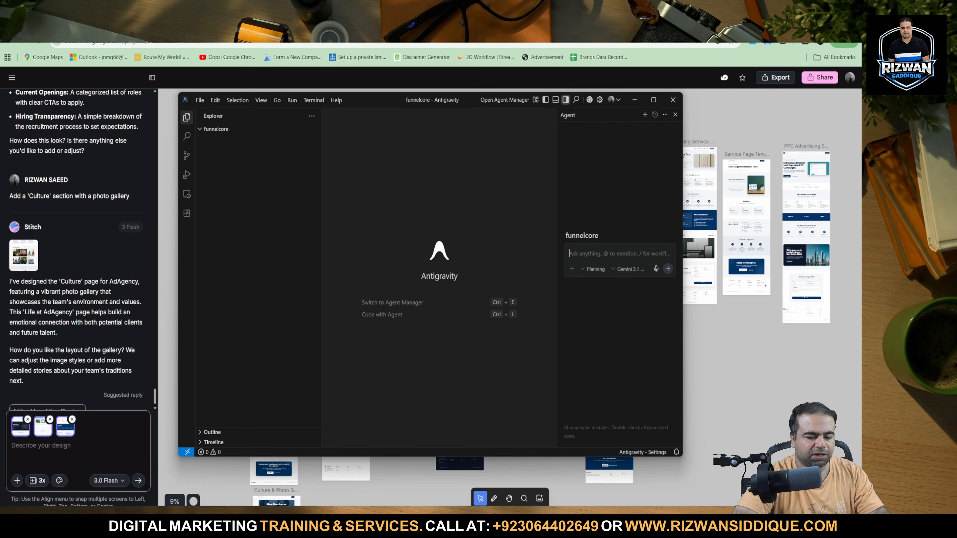
pyautogui.click(619, 256)
pyautogui.hotkey('ctrl', 'v')
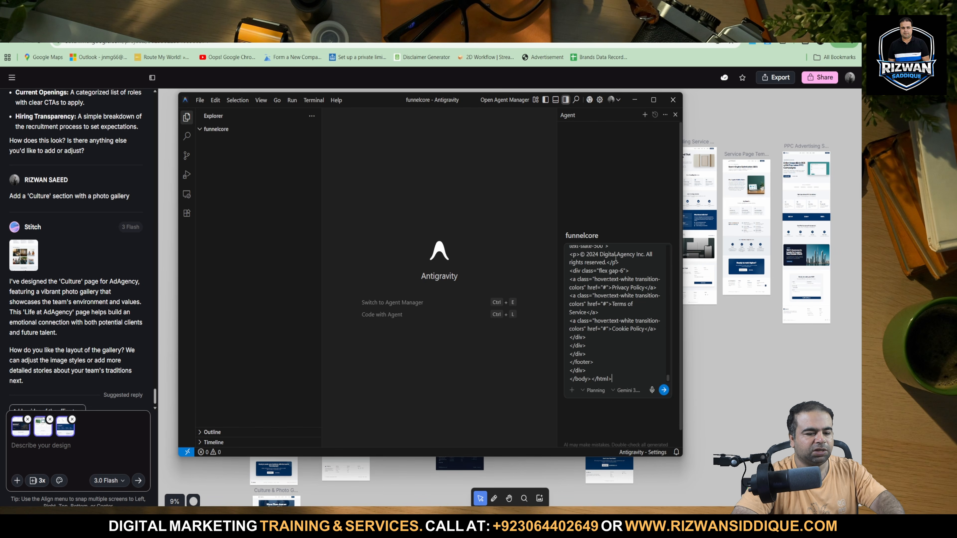
pyautogui.click(665, 390)
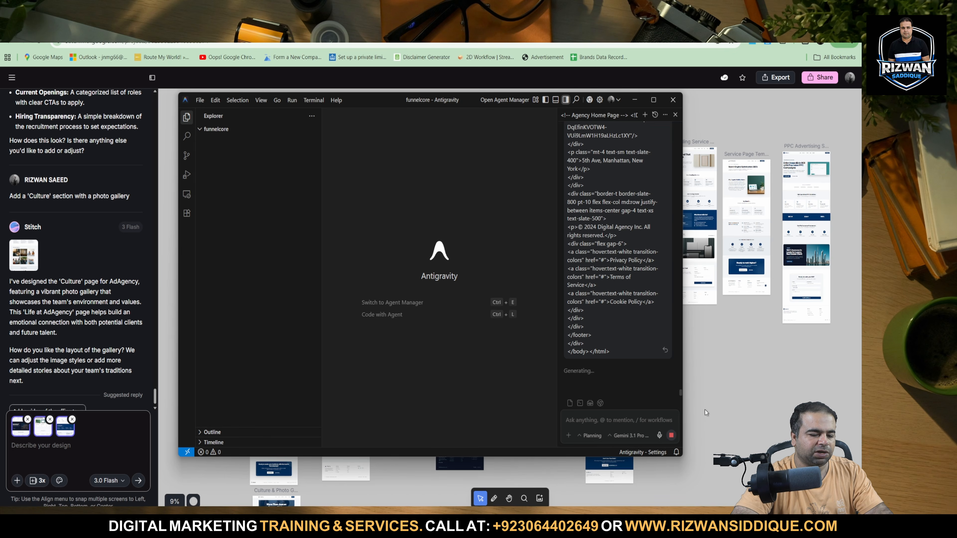
# Return to Hostinger in the browser and upload the funnel-core zip from the Downloads folder as the app files.
pyautogui.click(723, 410)
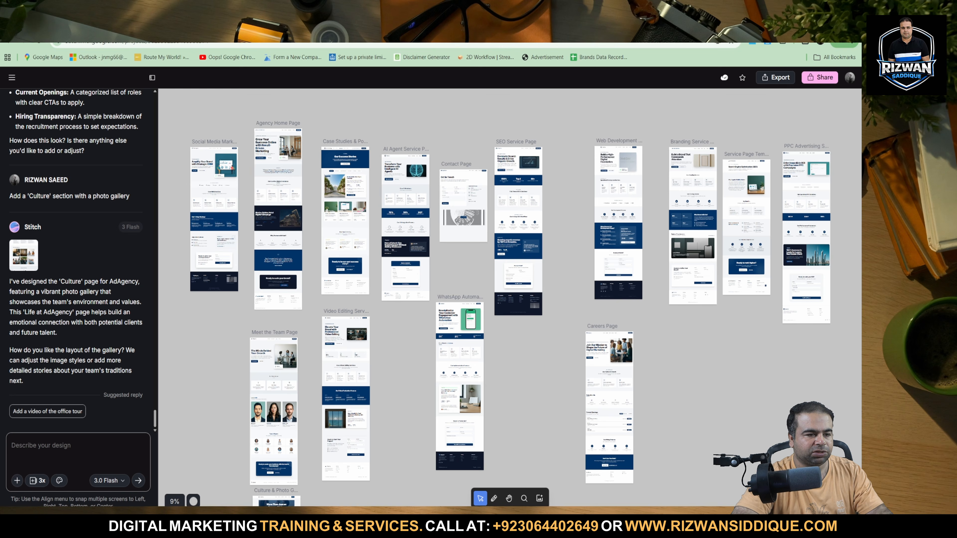
pyautogui.hotkey('ctrl', 'Tab')
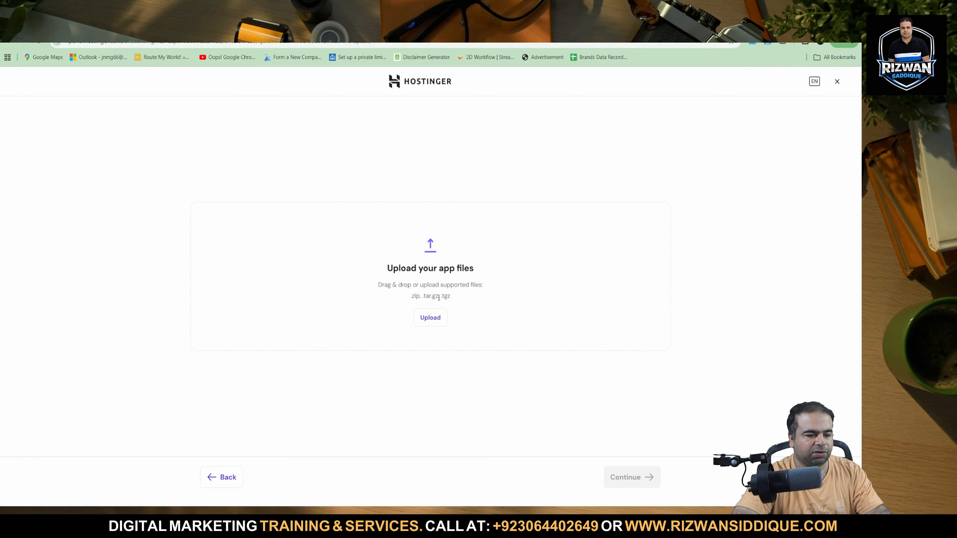
pyautogui.click(431, 318)
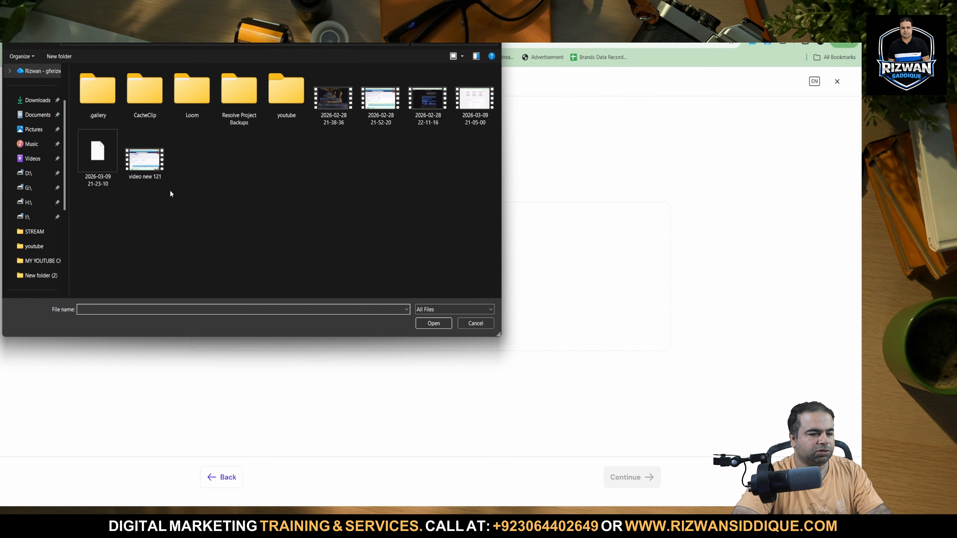
pyautogui.click(50, 103)
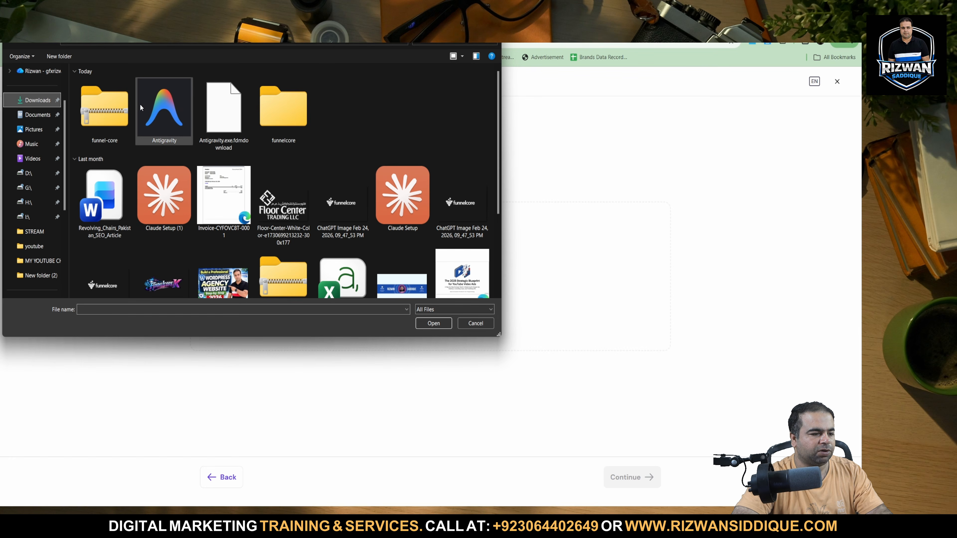
pyautogui.doubleClick(114, 101)
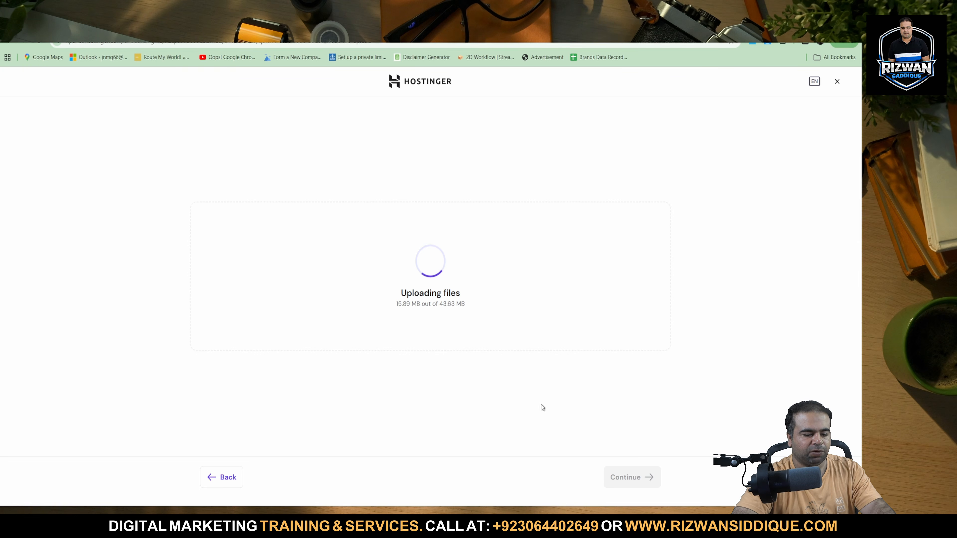
# Check the agent's progress in Antigravity, and look through the HALA Technology Clone remix preview in AI Studio.
pyautogui.click(644, 518)
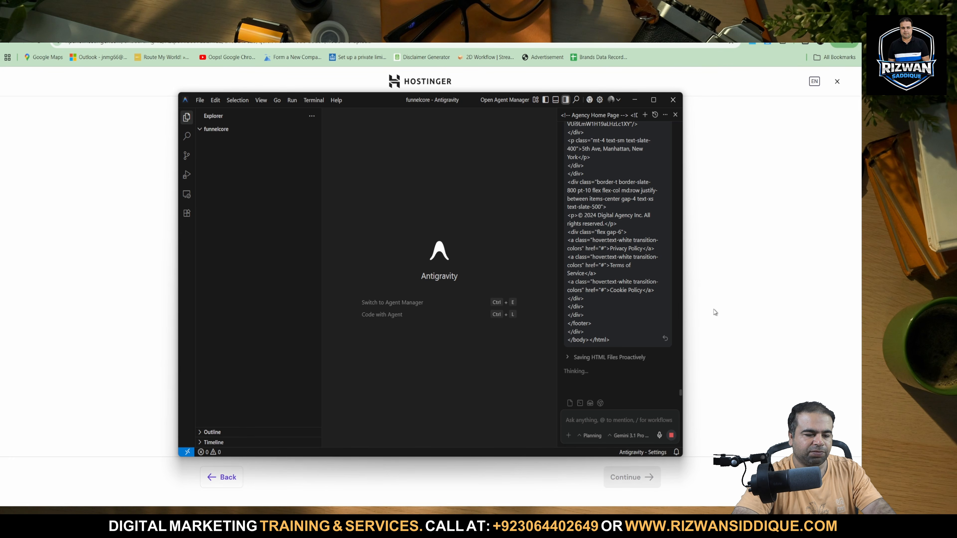
pyautogui.click(750, 368)
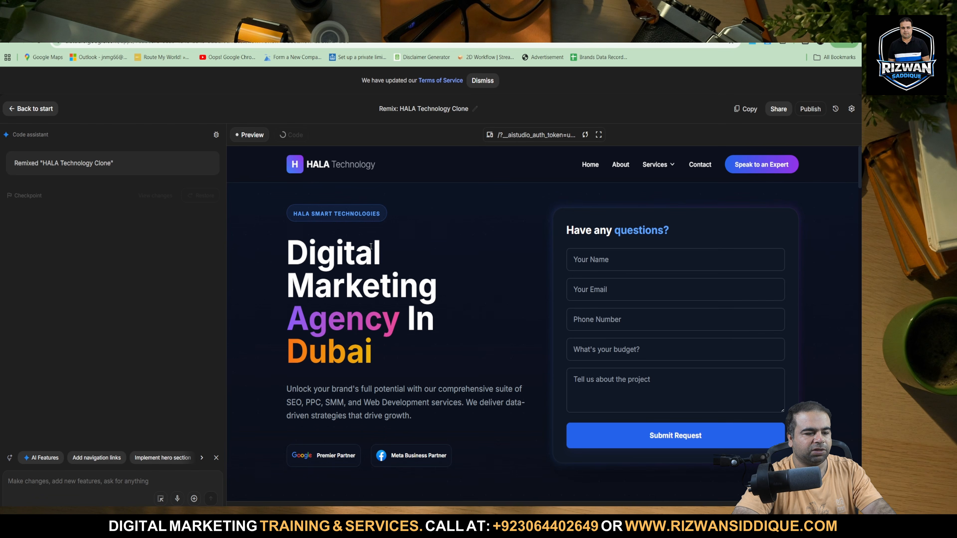
pyautogui.scroll(-20, 552, 347)
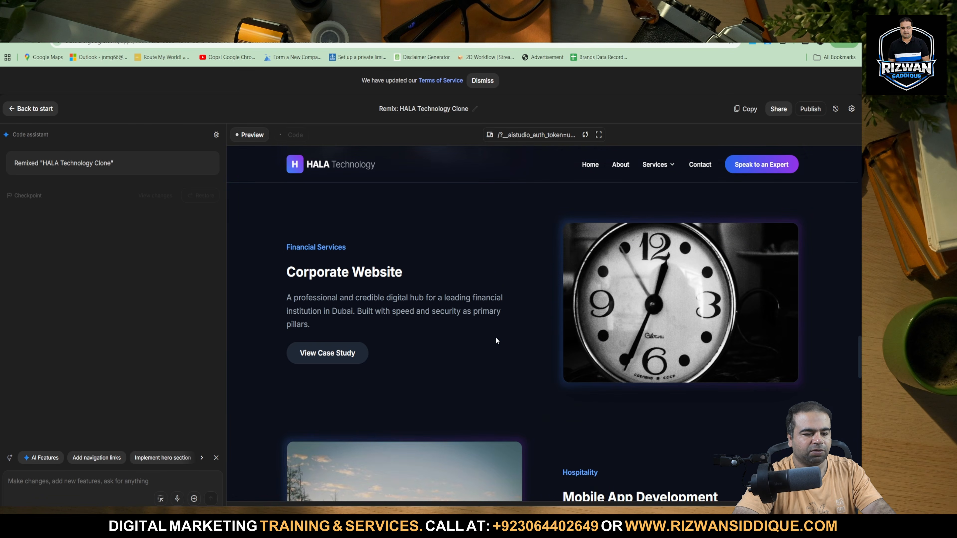
pyautogui.scroll(-7, 496, 341)
pyautogui.scroll(20, 496, 341)
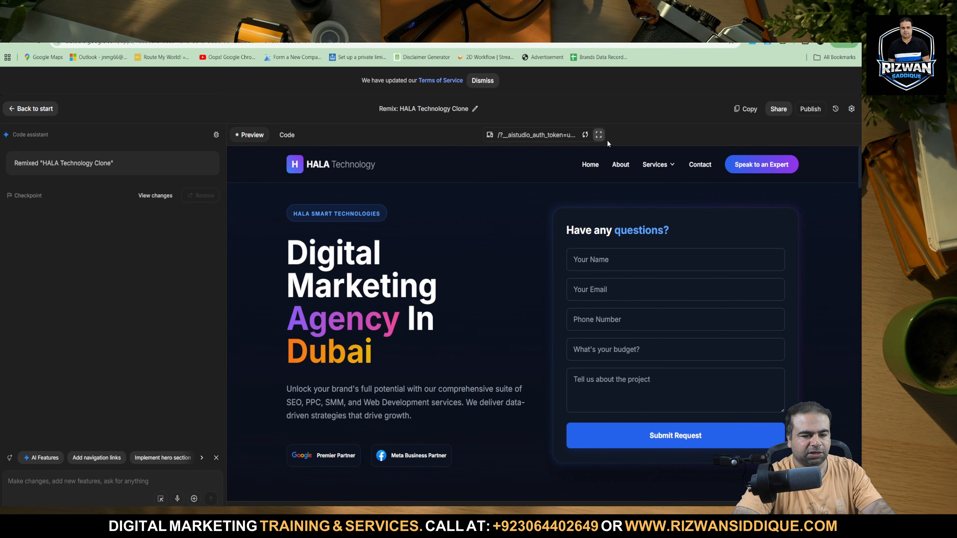
# Review the HALA site in the Mobile preview, return to the current screen size, and check the suggested AI features.
pyautogui.click(490, 136)
pyautogui.click(496, 170)
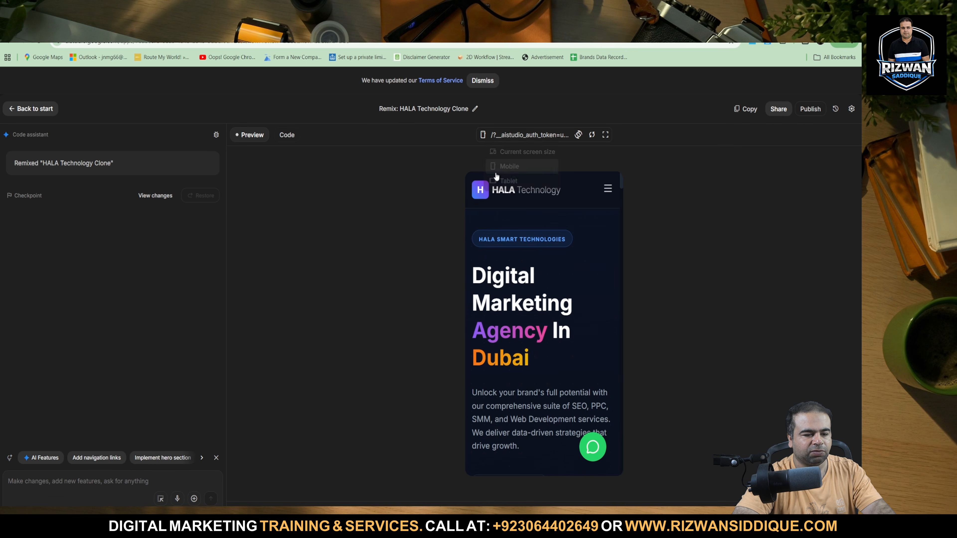
pyautogui.scroll(-15, 499, 305)
pyautogui.scroll(14, 499, 304)
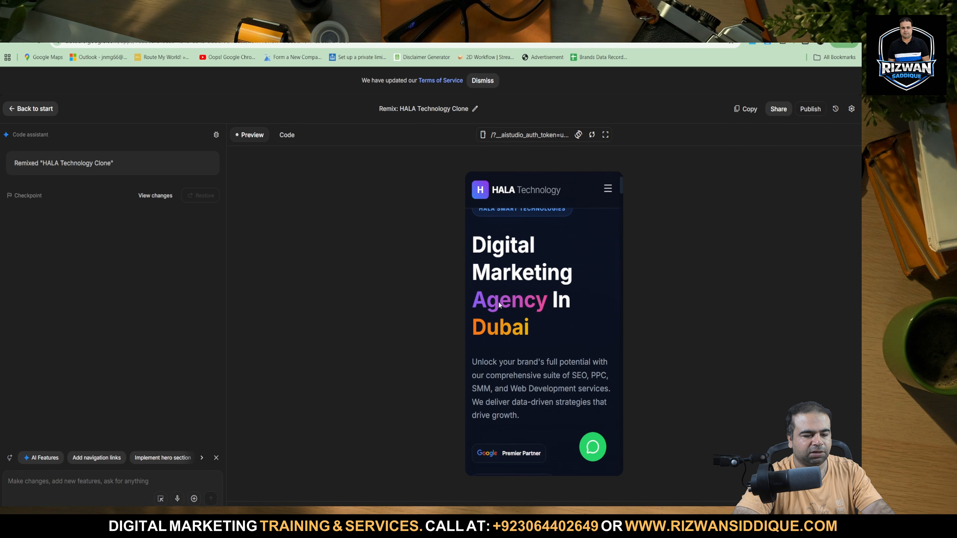
pyautogui.scroll(-15, 499, 305)
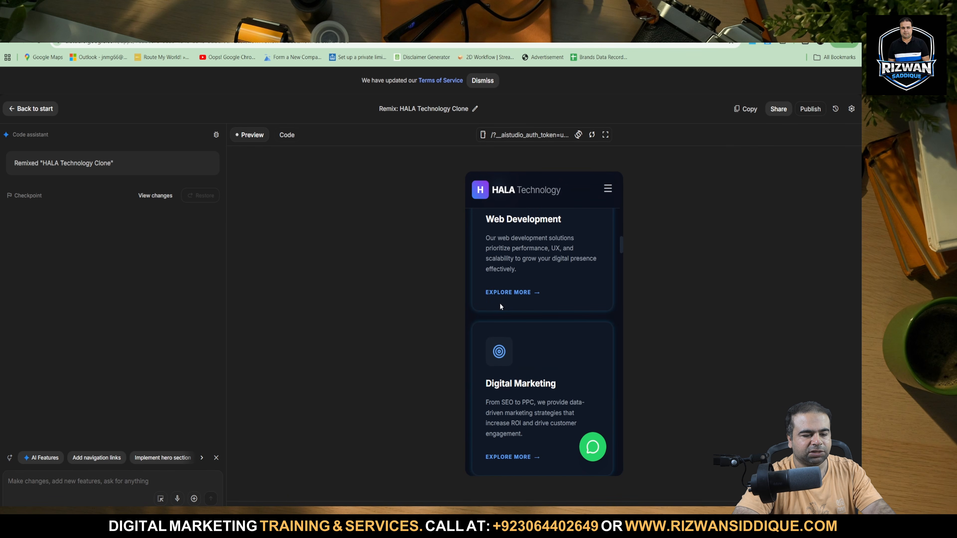
pyautogui.scroll(-20, 500, 304)
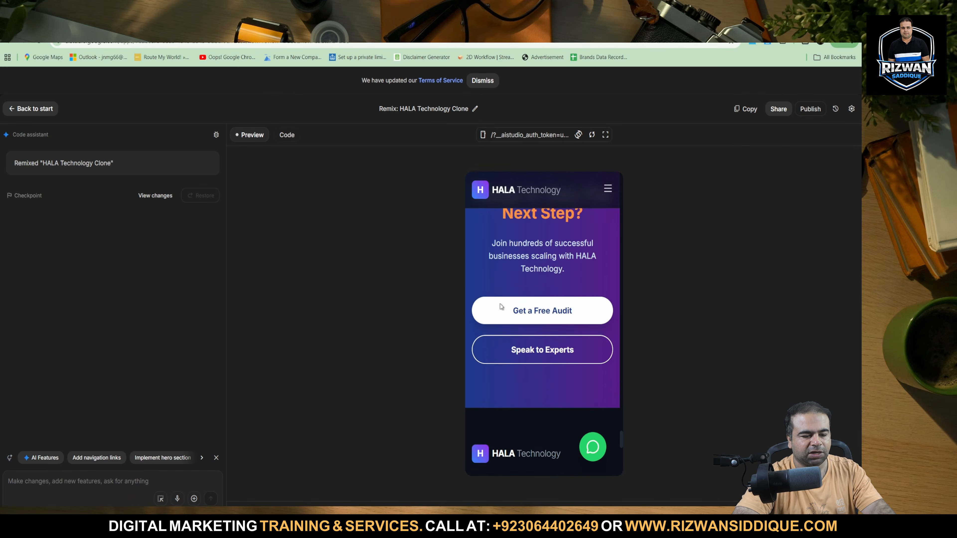
pyautogui.scroll(-8, 501, 304)
pyautogui.click(483, 134)
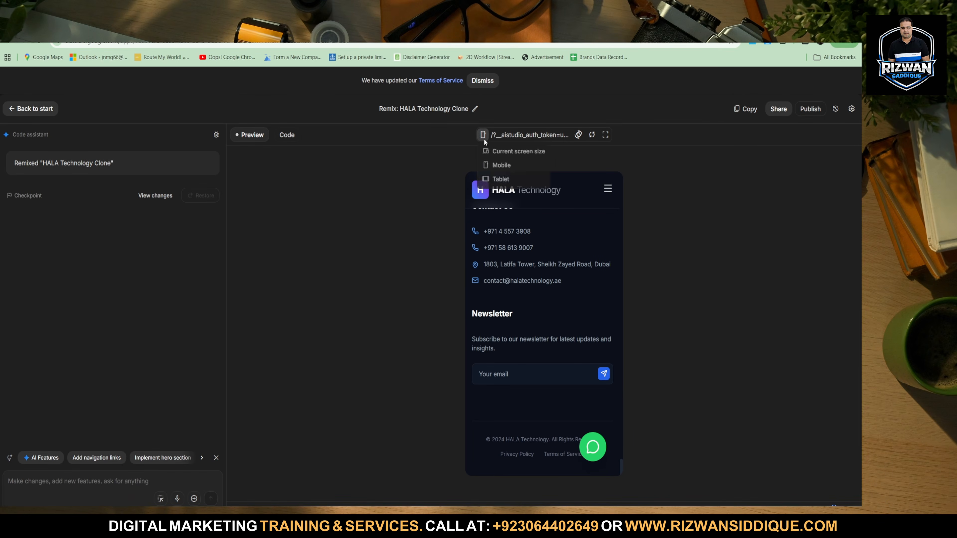
pyautogui.click(507, 153)
pyautogui.scroll(20, 552, 296)
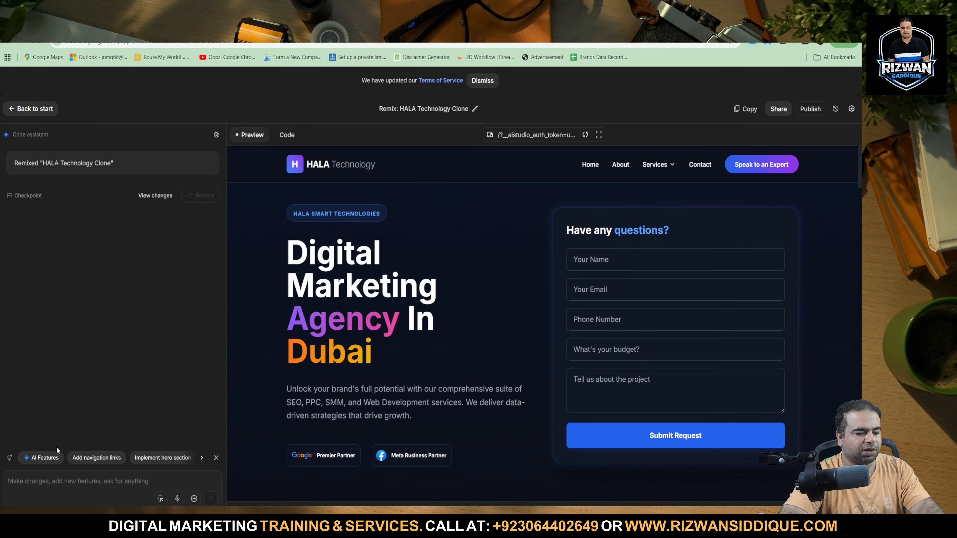
pyautogui.click(202, 458)
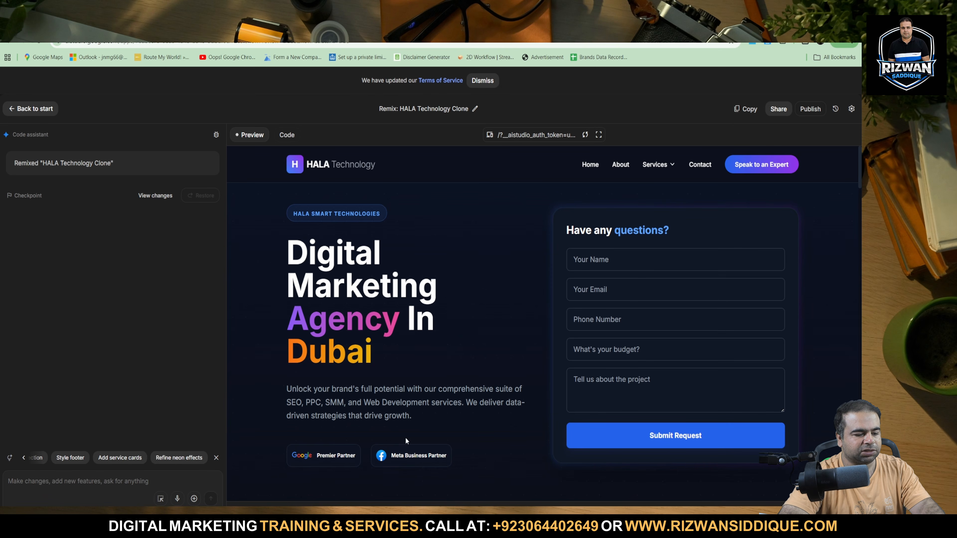
# Try out the contact form's name field with sample text and clear it.
pyautogui.click(670, 259)
pyautogui.write('adsa')
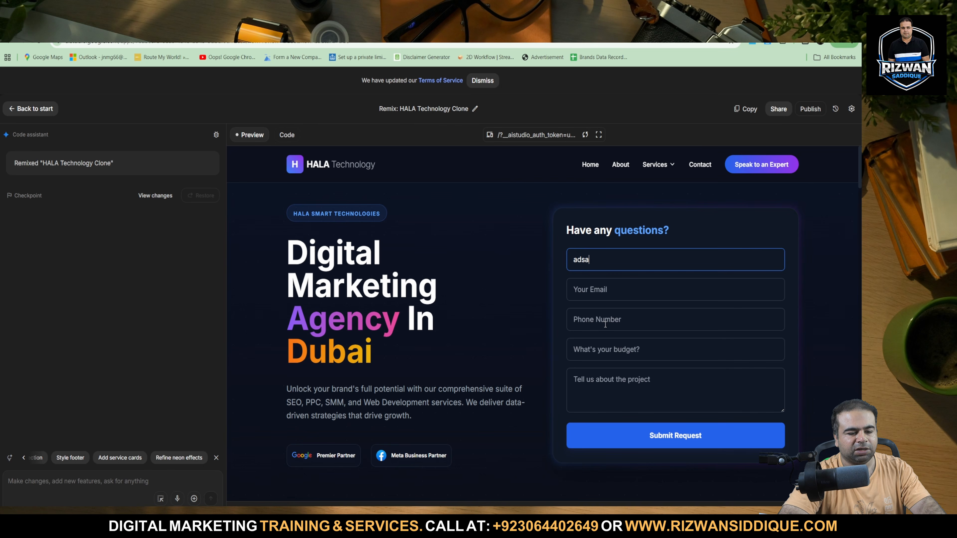
pyautogui.press('BackSpace')
pyautogui.press('BackSpace')
pyautogui.press('BackSpace')
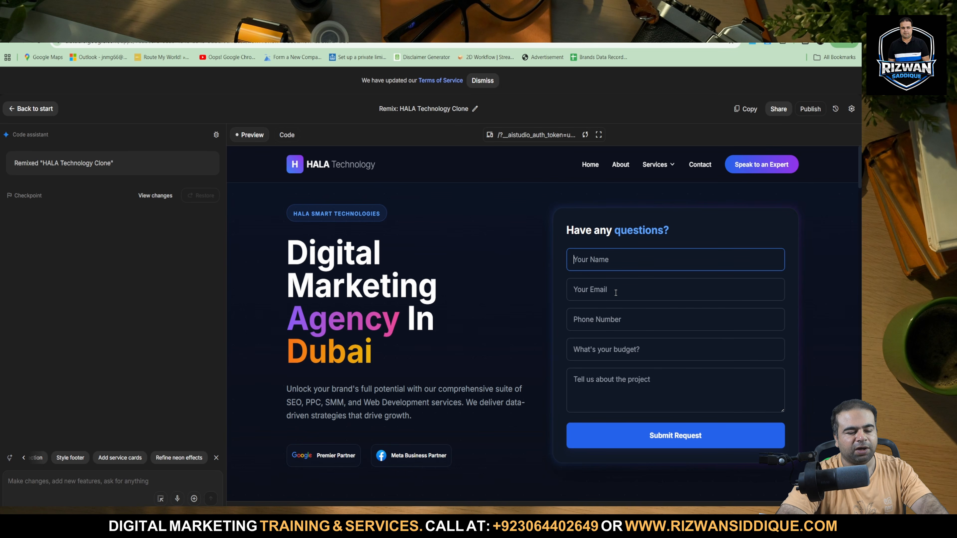
# Open Gmail in a new tab and switch to the inbox of the other Google account.
pyautogui.hotkey('ctrl', 't')
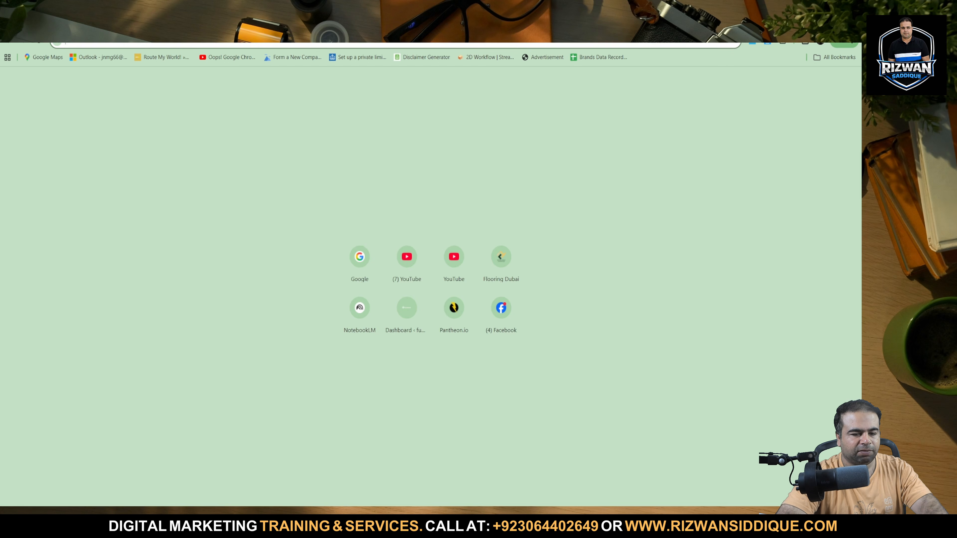
pyautogui.write('gma')
pyautogui.press('Down')
pyautogui.press('Down')
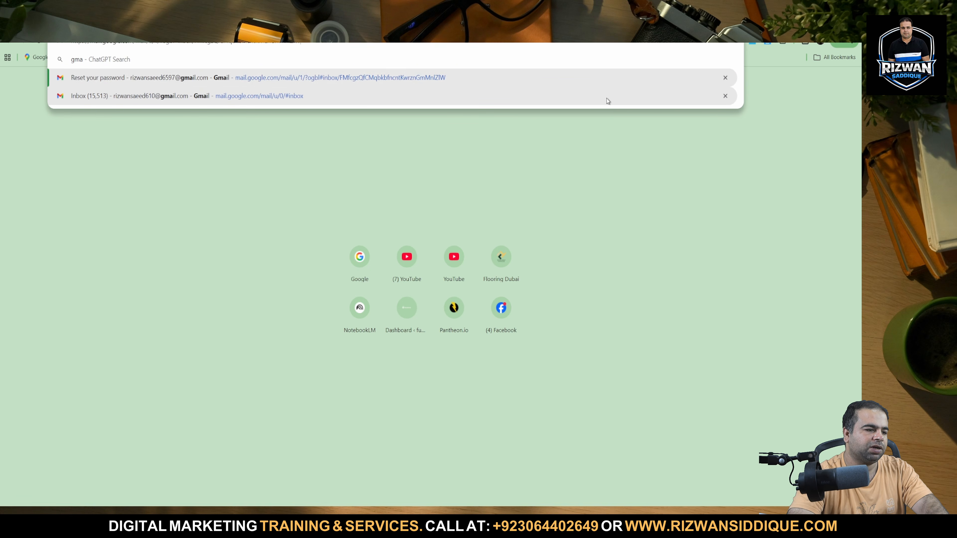
pyautogui.press('Return')
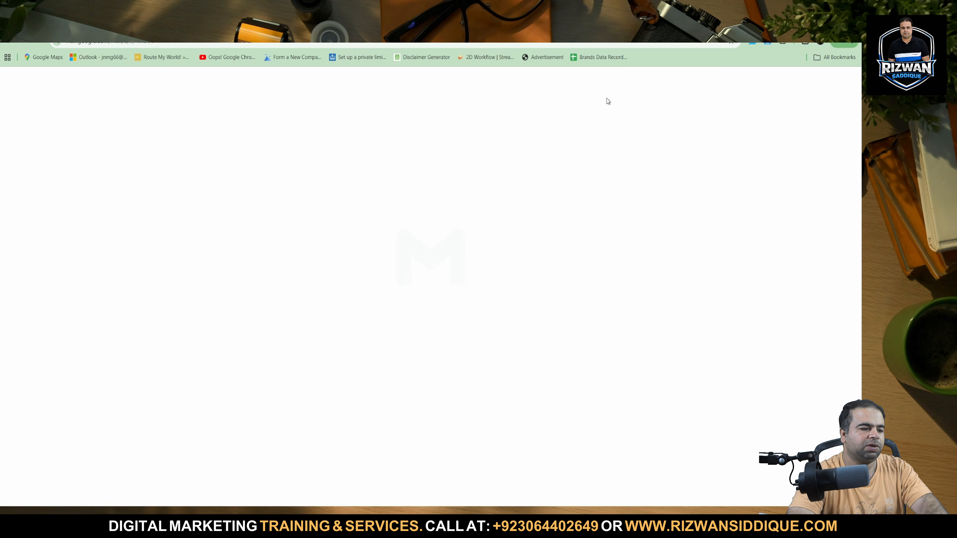
pyautogui.click(848, 82)
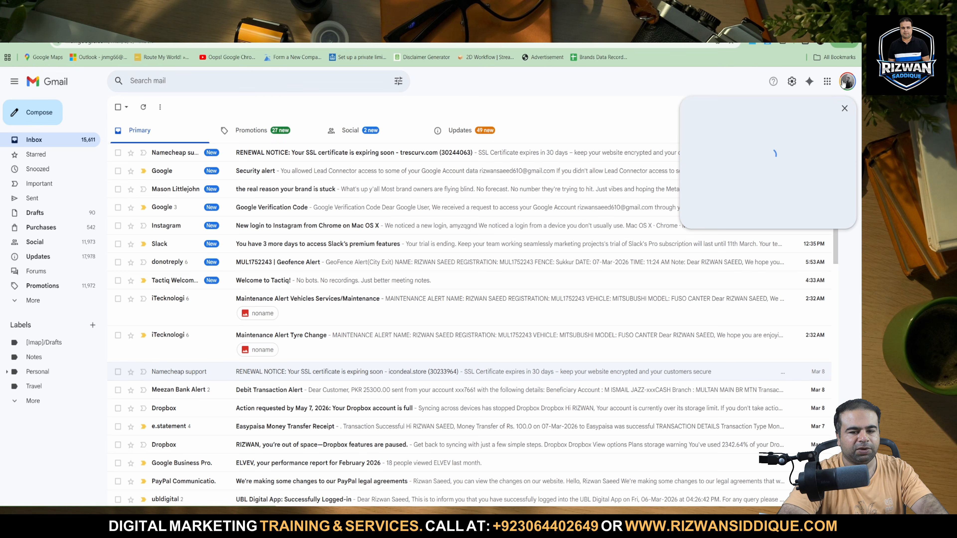
pyautogui.click(753, 257)
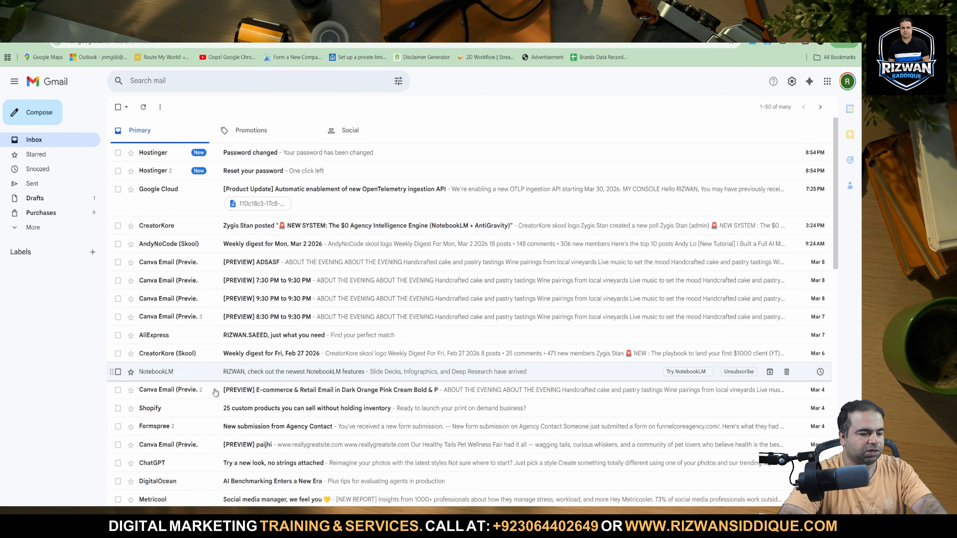
# Examine the "New submission from Agency Contact" email and visit the Formspree website from it.
pyautogui.scroll(-5, 212, 392)
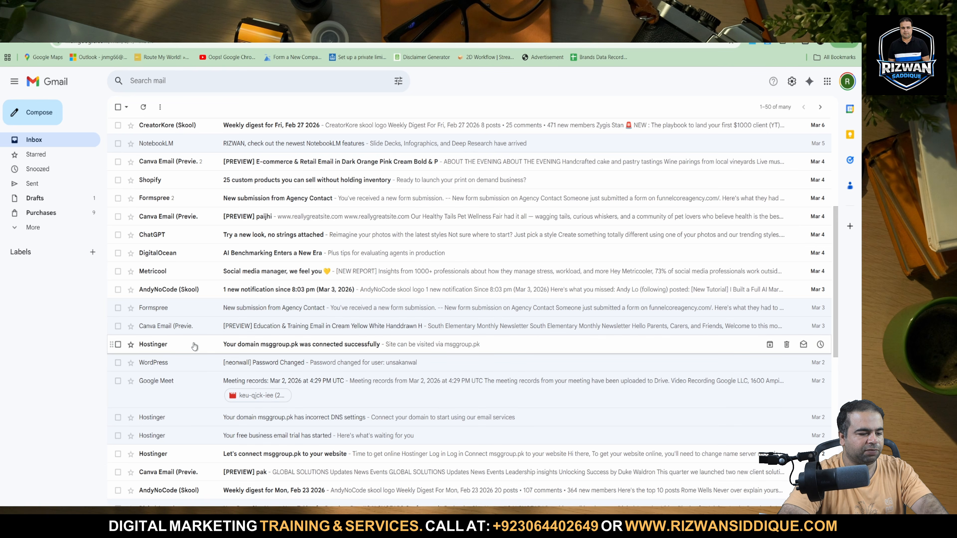
pyautogui.click(207, 310)
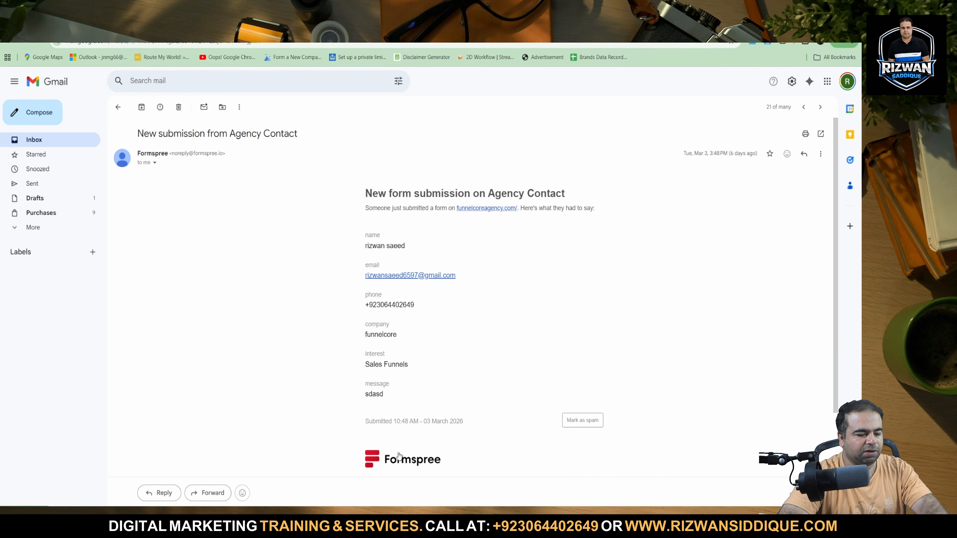
pyautogui.click(400, 456)
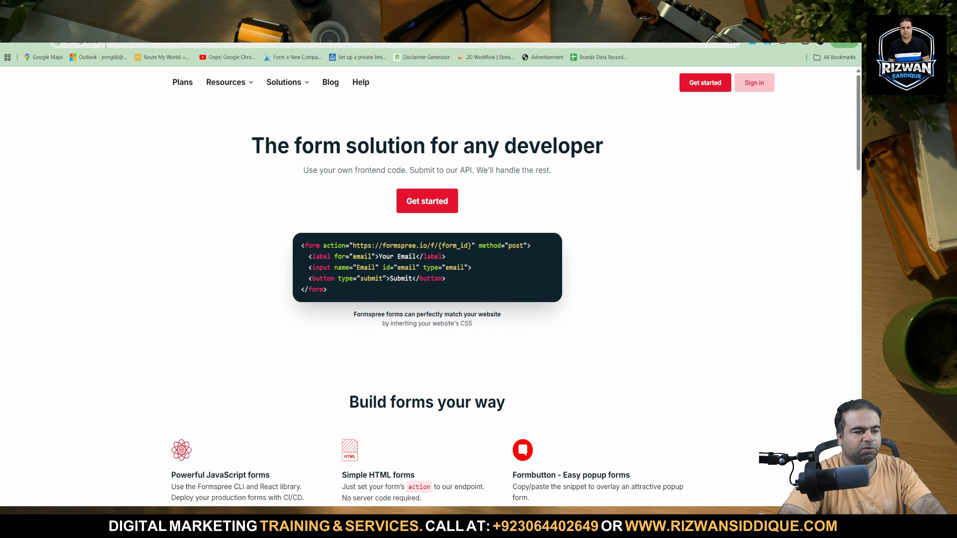
pyautogui.hotkey('ctrl', 'w')
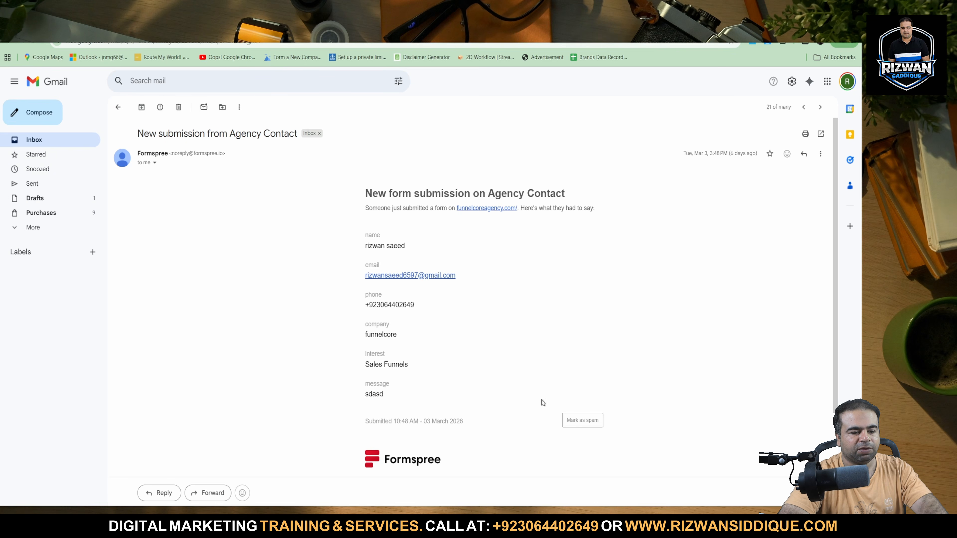
pyautogui.hotkey('ctrl', 'Tab')
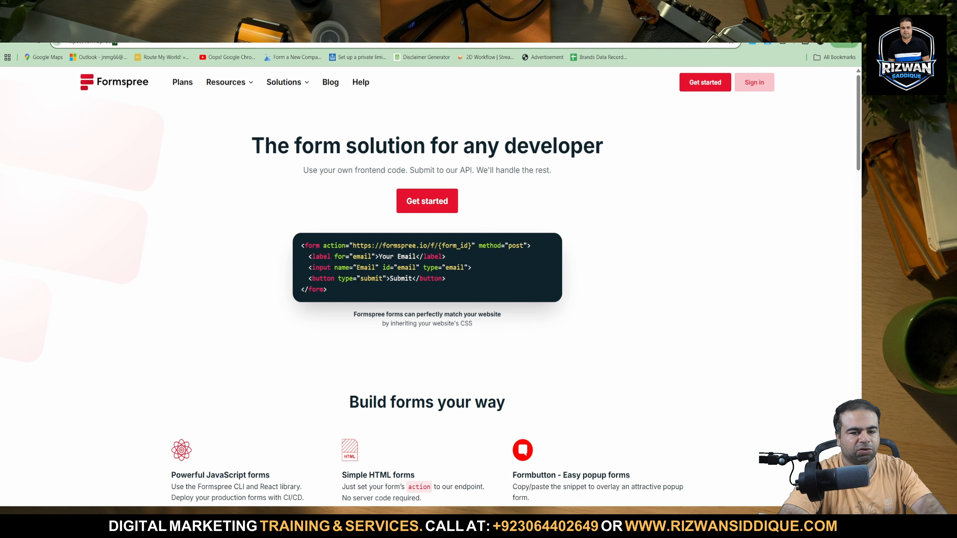
# Start registering a Formspree account and fill in the first name, last name and email.
pyautogui.doubleClick(396, 277)
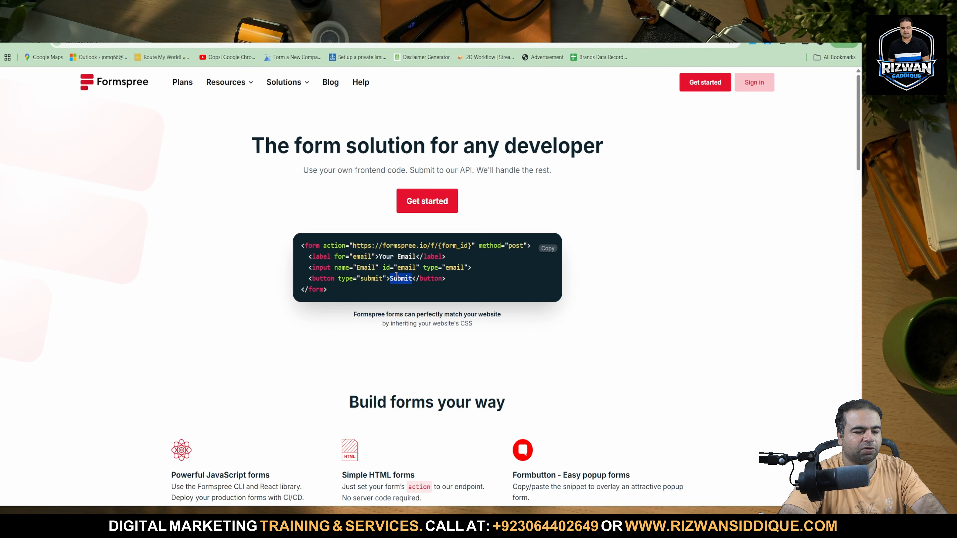
pyautogui.click(671, 272)
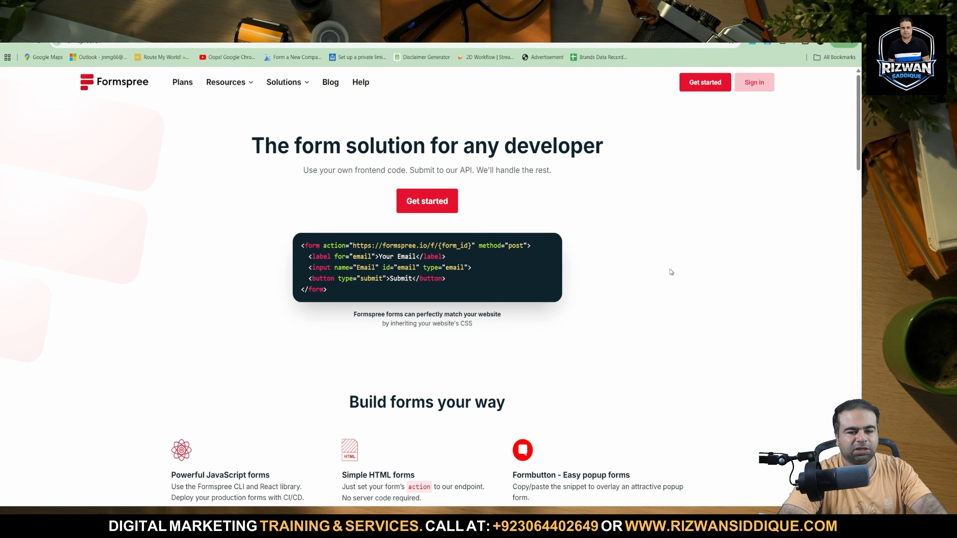
pyautogui.click(709, 87)
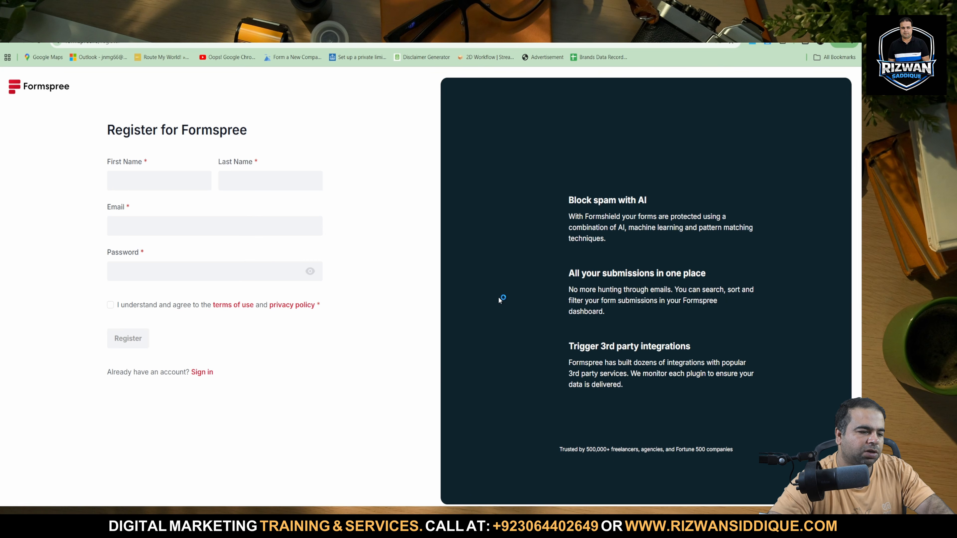
pyautogui.click(205, 184)
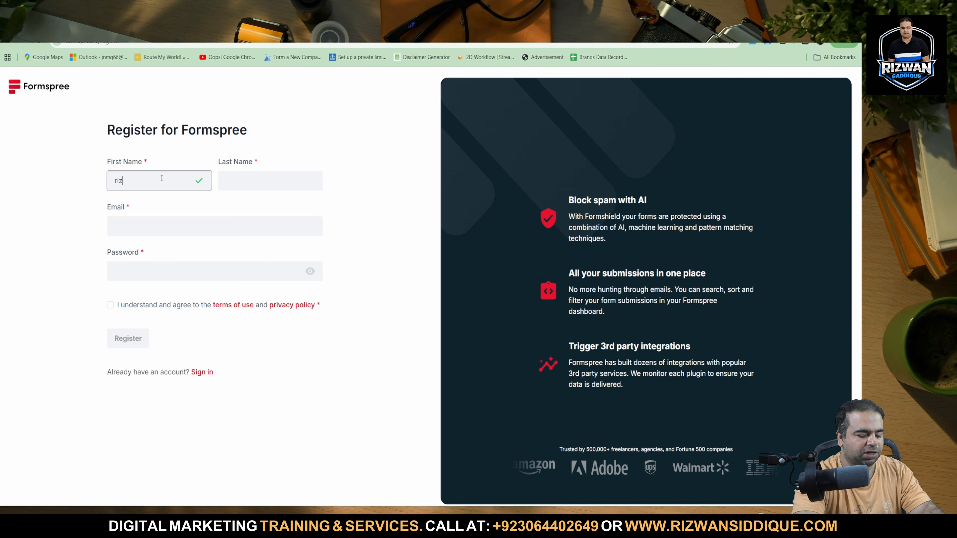
pyautogui.click(256, 173)
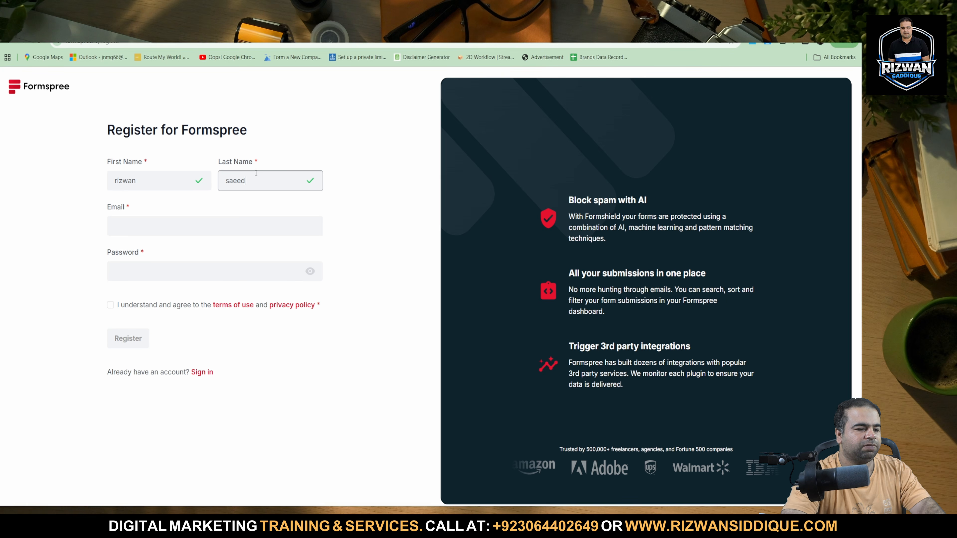
pyautogui.click(177, 229)
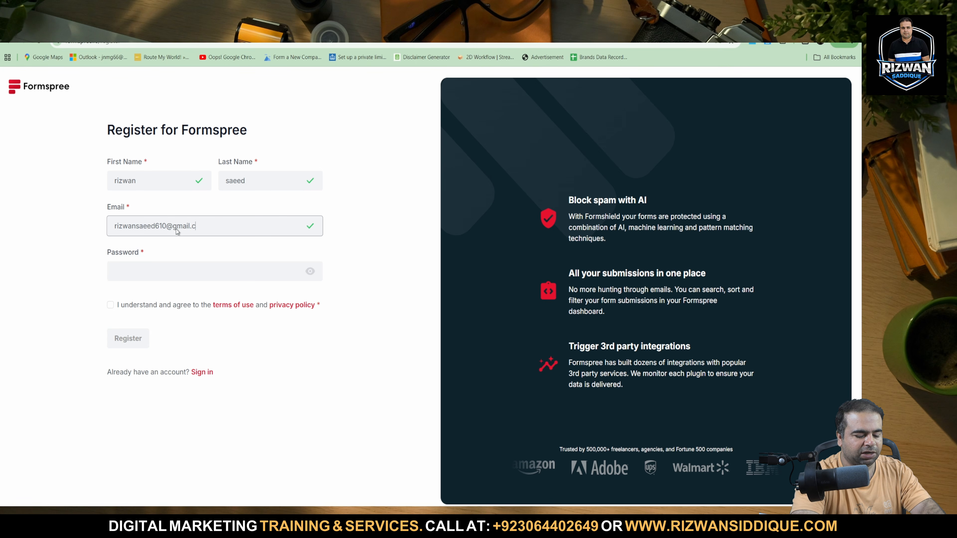
# Fill in the saved account password by confirming the Windows Security PIN, accept the terms of use and privacy policy, and register.
pyautogui.click(147, 268)
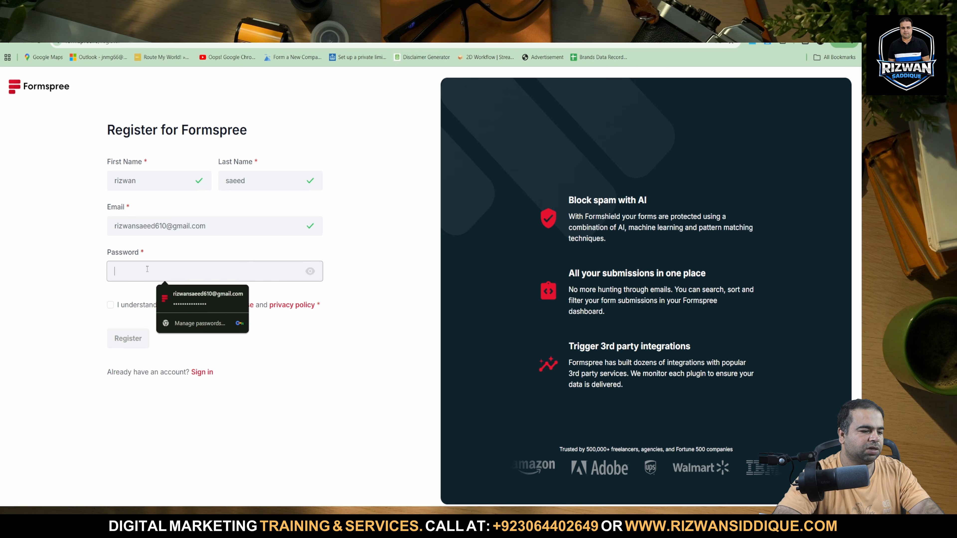
pyautogui.click(164, 296)
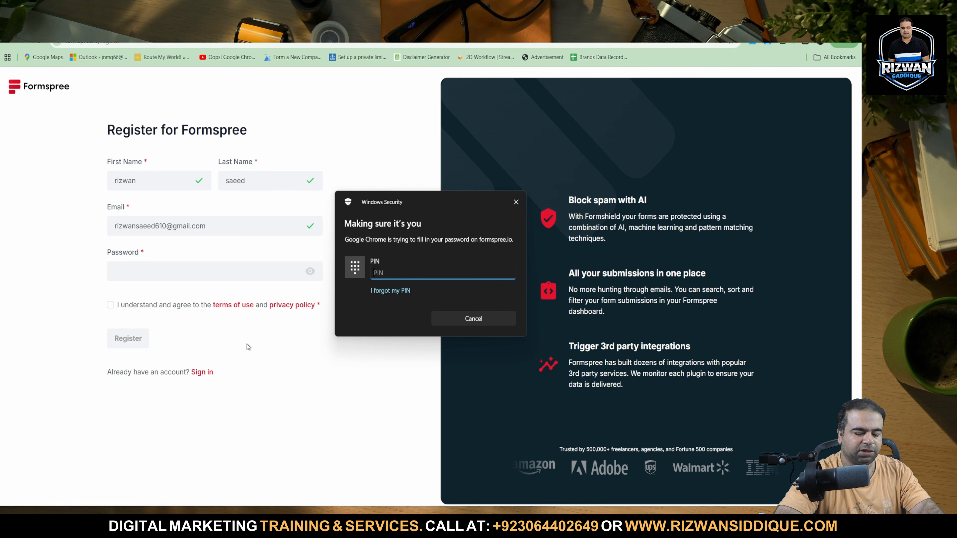
pyautogui.write('****')
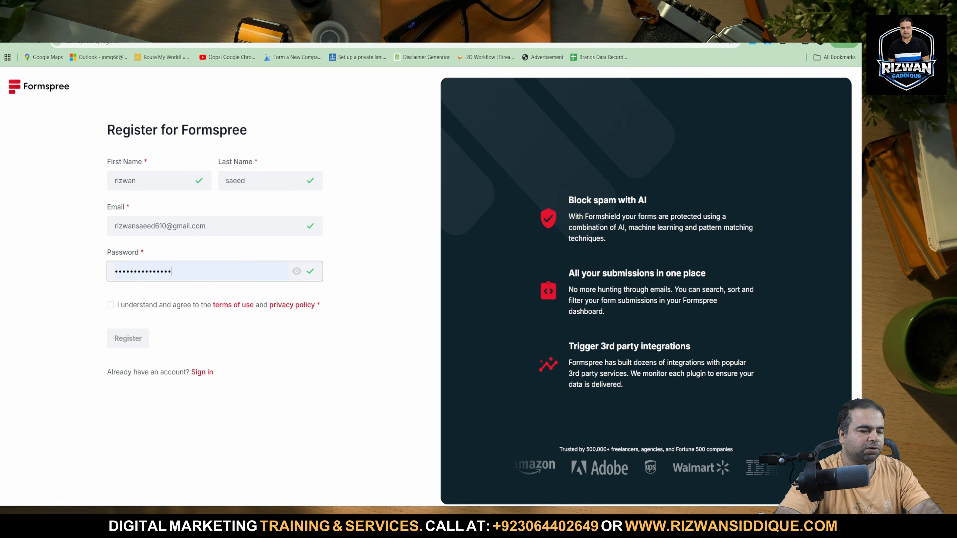
pyautogui.click(111, 305)
pyautogui.click(145, 332)
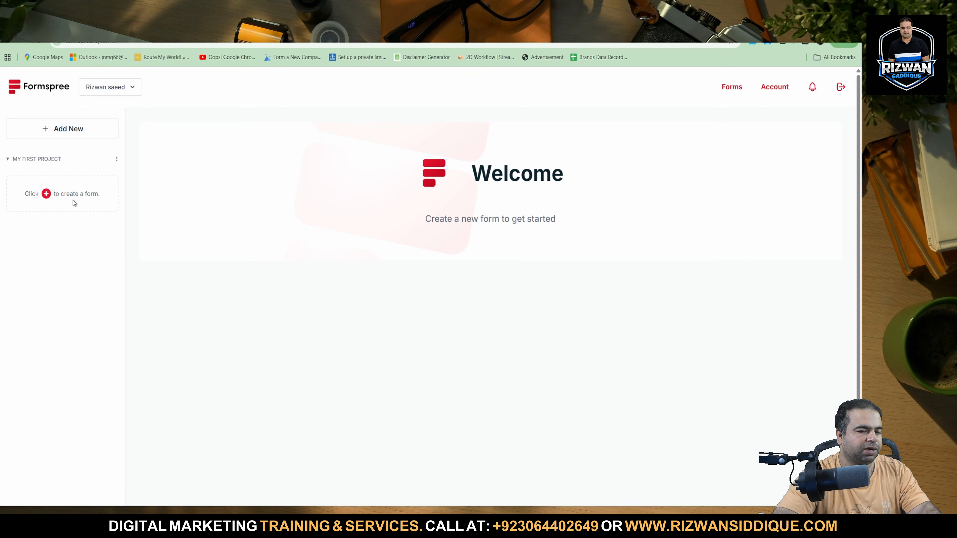
# Try to create a form in My First Project, and check Gmail's Promotions, Social, Updates and Primary categories for the Formspree verification email.
pyautogui.click(42, 195)
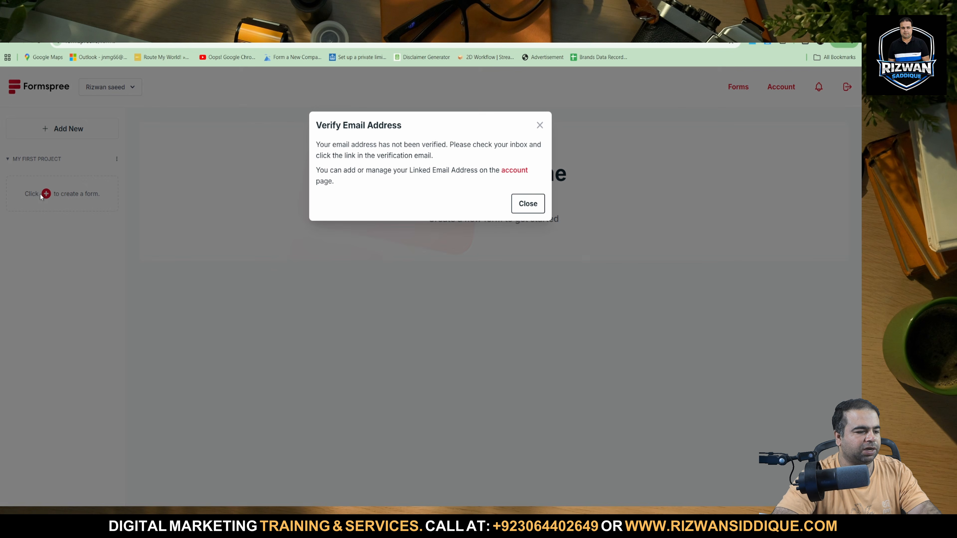
pyautogui.click(528, 204)
pyautogui.click(264, 24)
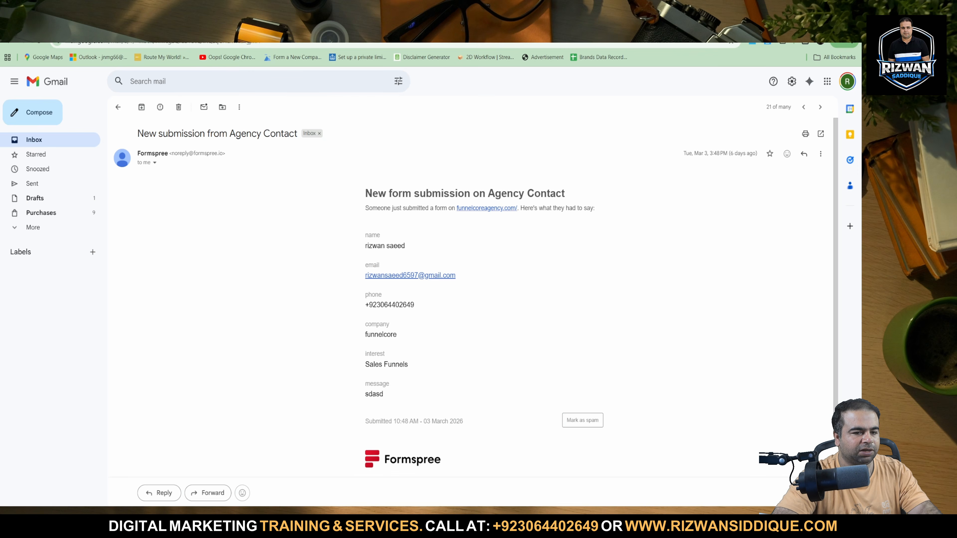
pyautogui.click(196, 24)
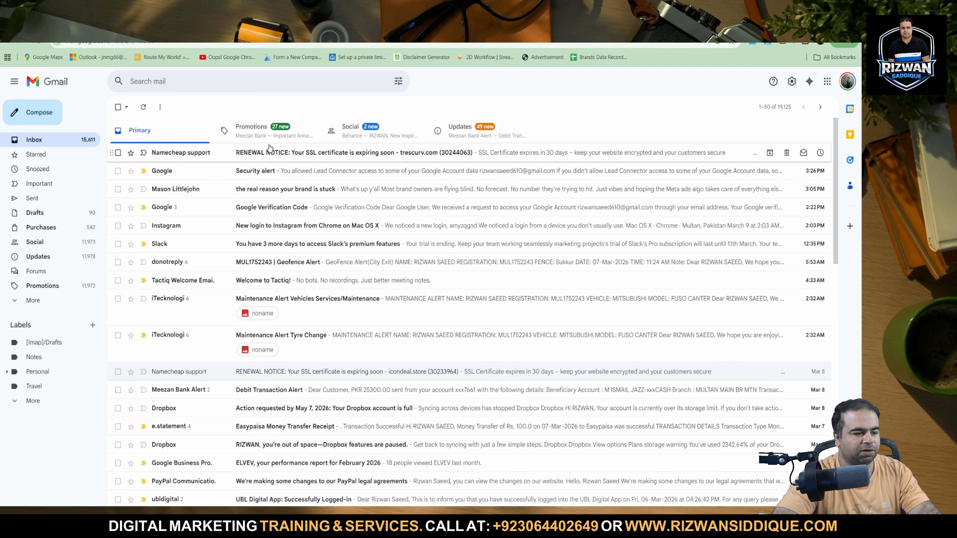
pyautogui.click(39, 45)
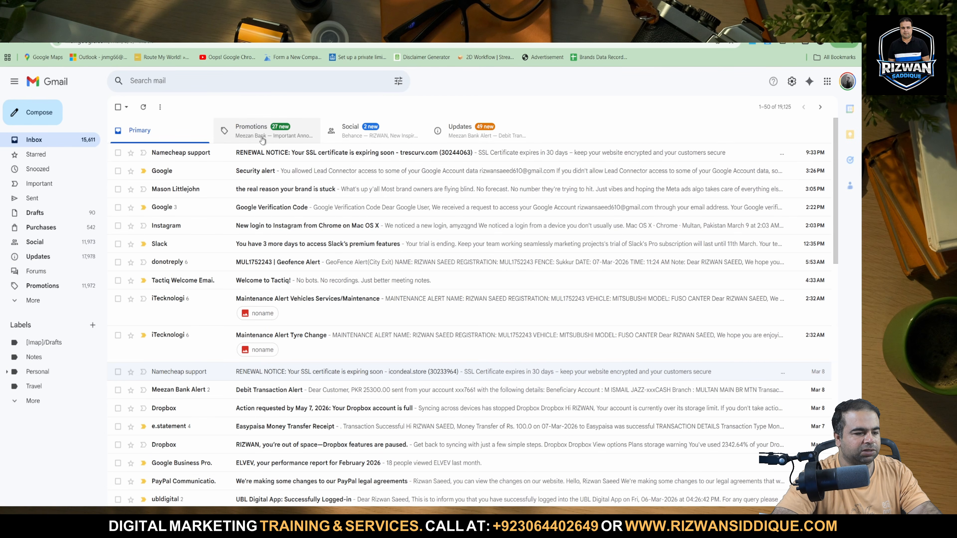
pyautogui.click(251, 131)
pyautogui.click(343, 130)
pyautogui.click(487, 128)
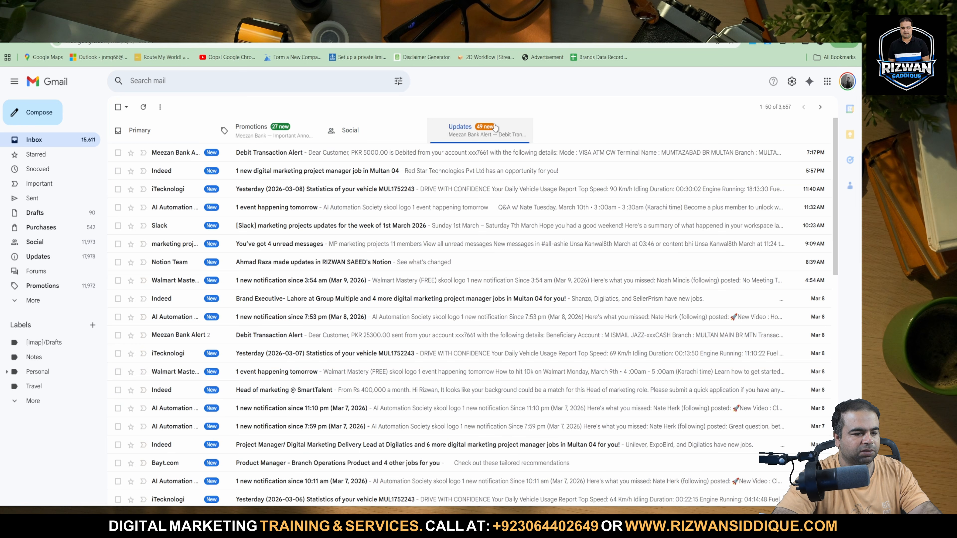
pyautogui.click(189, 130)
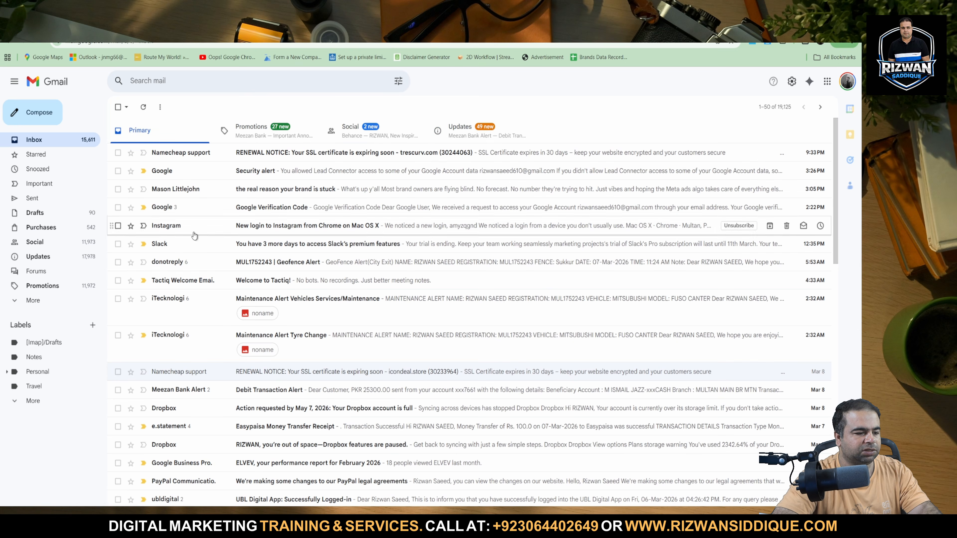
# Retry creating a form in Formspree and visit the linked account page to examine the account email details.
pyautogui.click(490, 24)
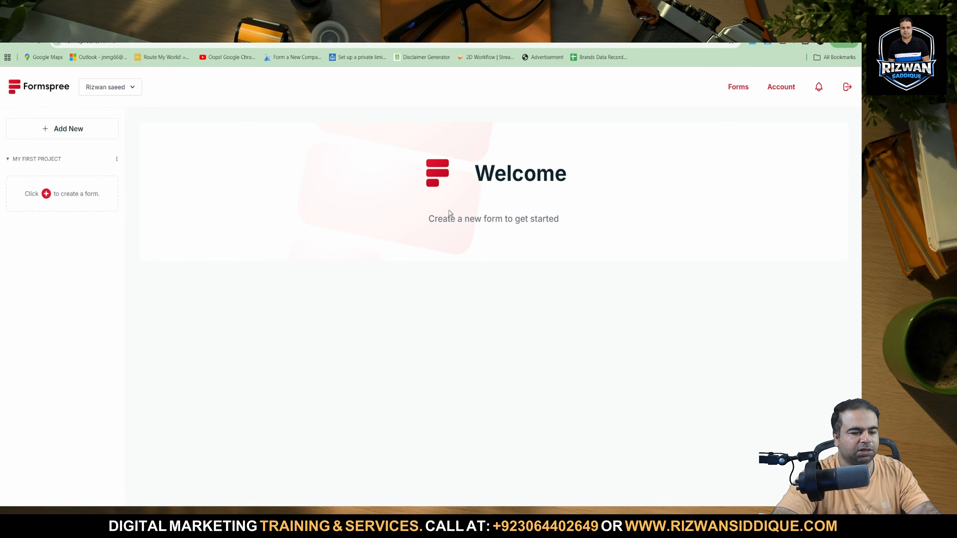
pyautogui.click(45, 196)
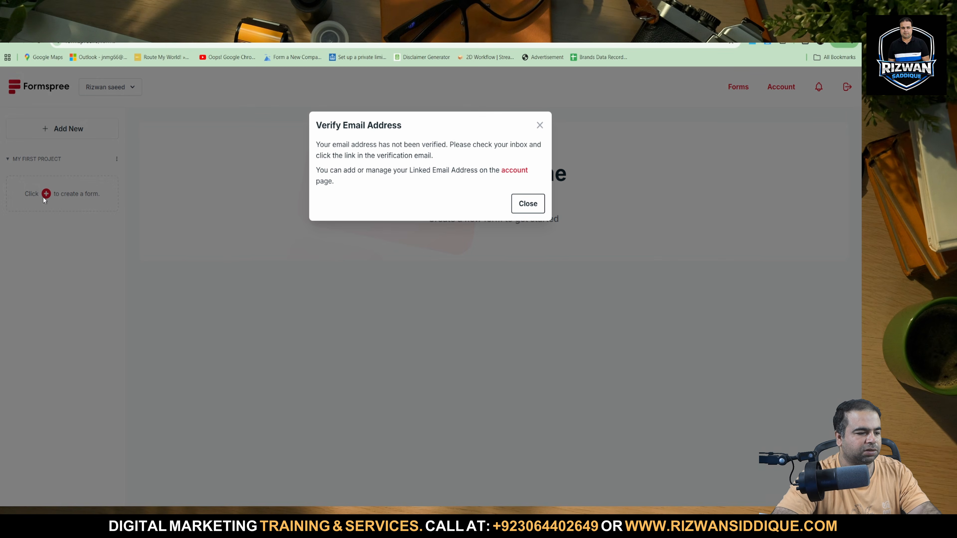
pyautogui.click(508, 173)
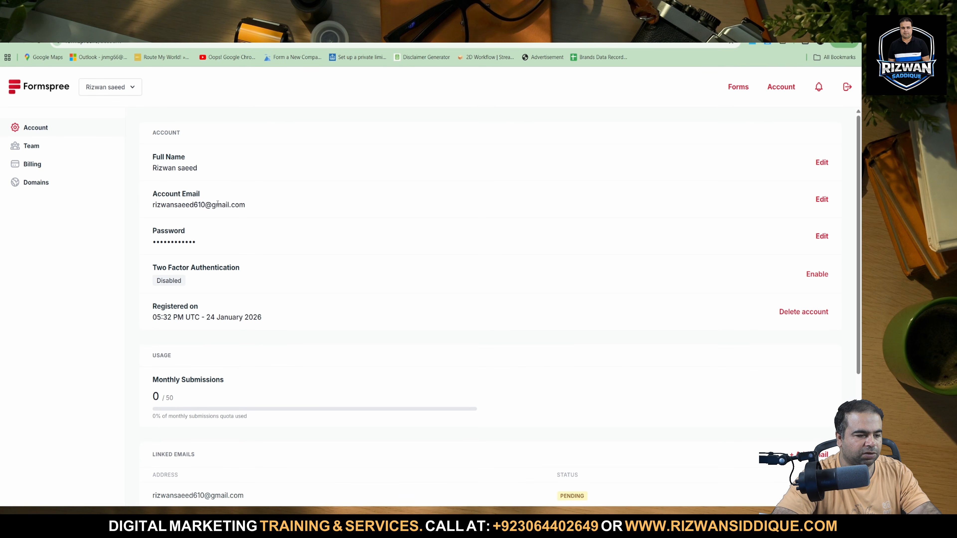
pyautogui.scroll(-5, 464, 396)
pyautogui.scroll(5, 464, 396)
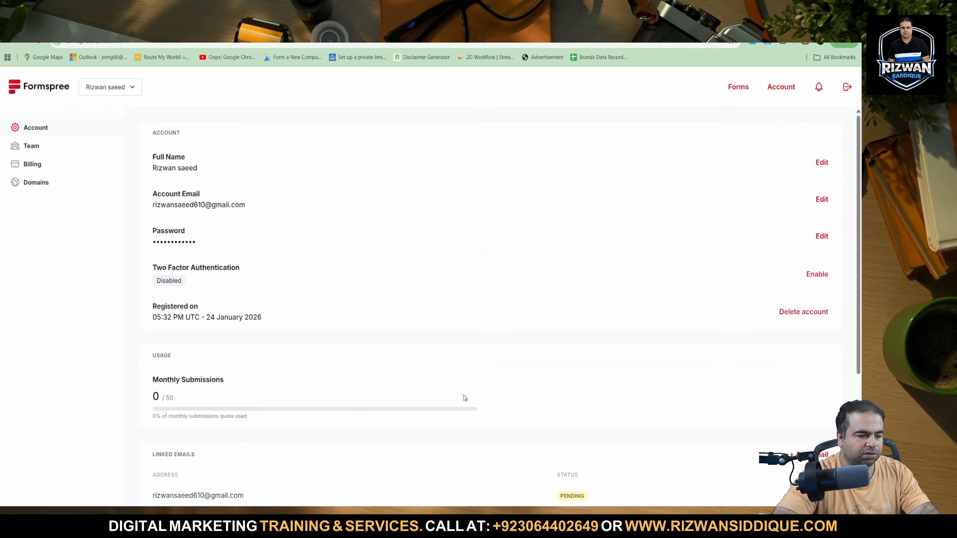
pyautogui.scroll(-5, 463, 396)
pyautogui.scroll(5, 565, 372)
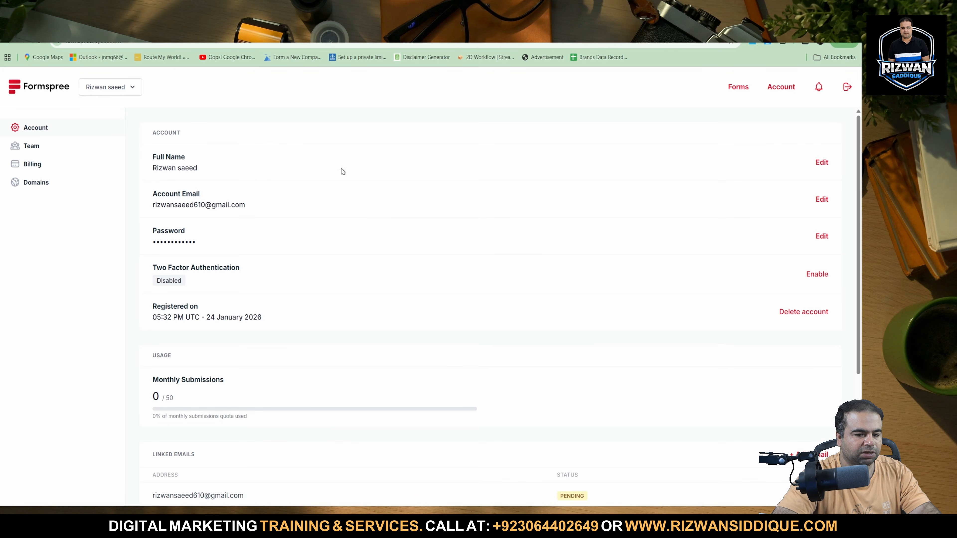
# Return to the Formspree forms page, read the email verification notice and dismiss it.
pyautogui.click(737, 87)
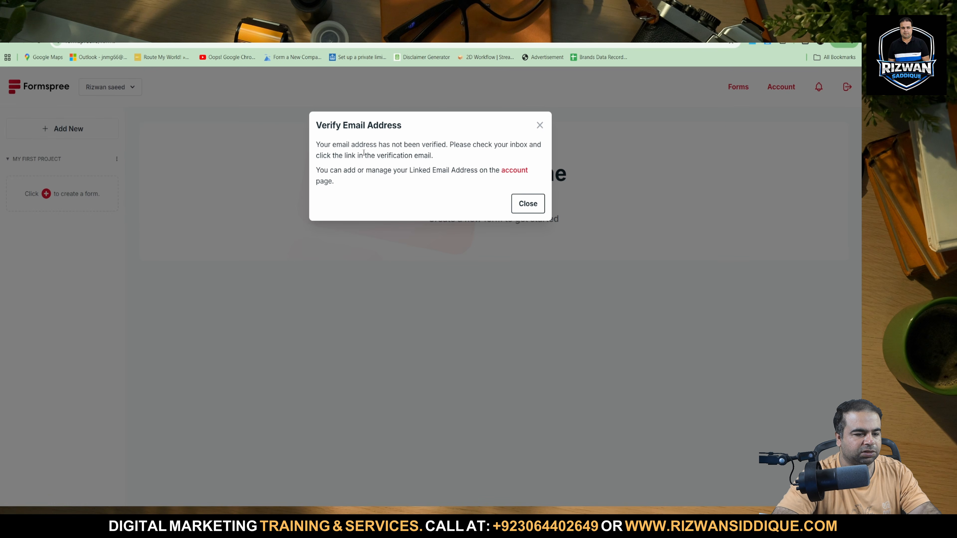
pyautogui.moveTo(364, 153); pyautogui.dragTo(482, 145)
pyautogui.click(528, 204)
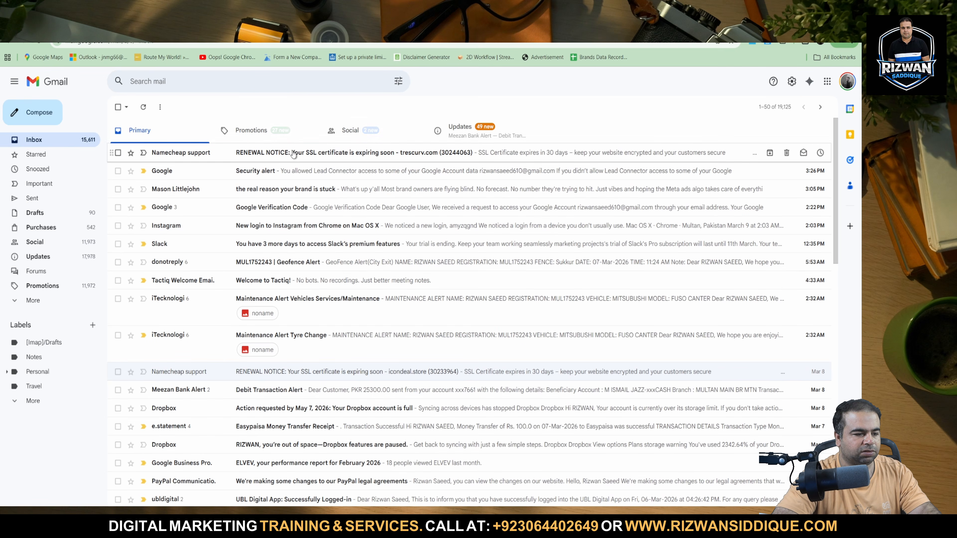
# Look for the Formspree verification email in Gmail's Promotions, Social, Updates, Spam and All Mail.
pyautogui.click(43, 40)
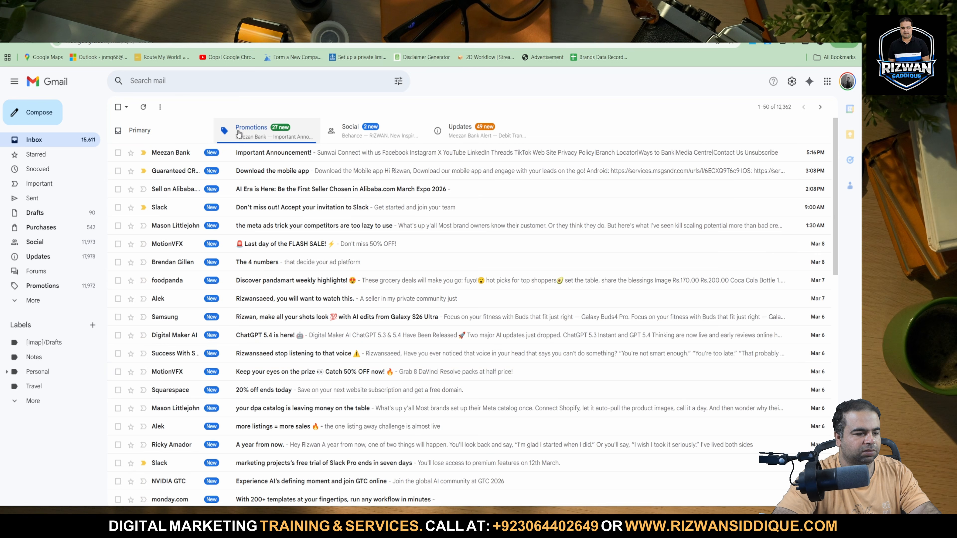
pyautogui.click(350, 132)
pyautogui.click(451, 138)
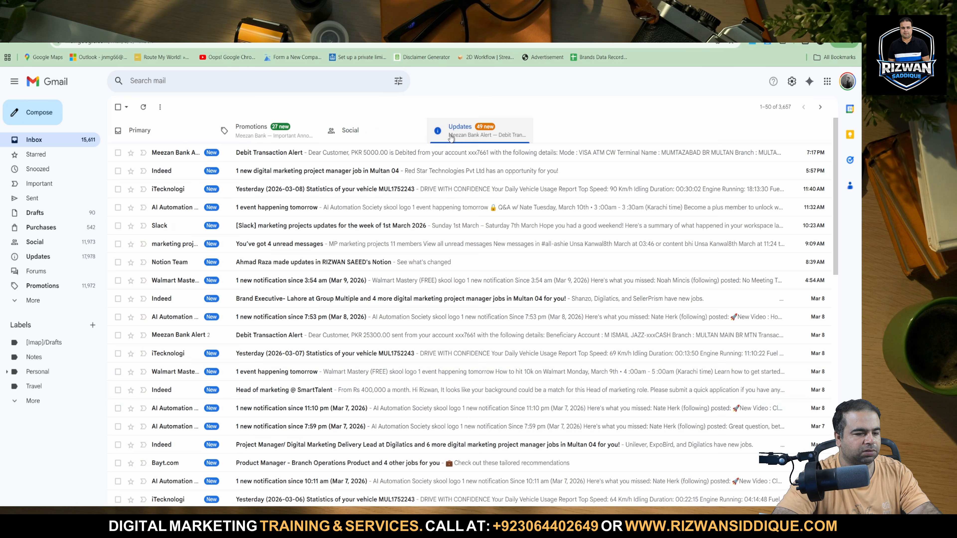
pyautogui.click(32, 301)
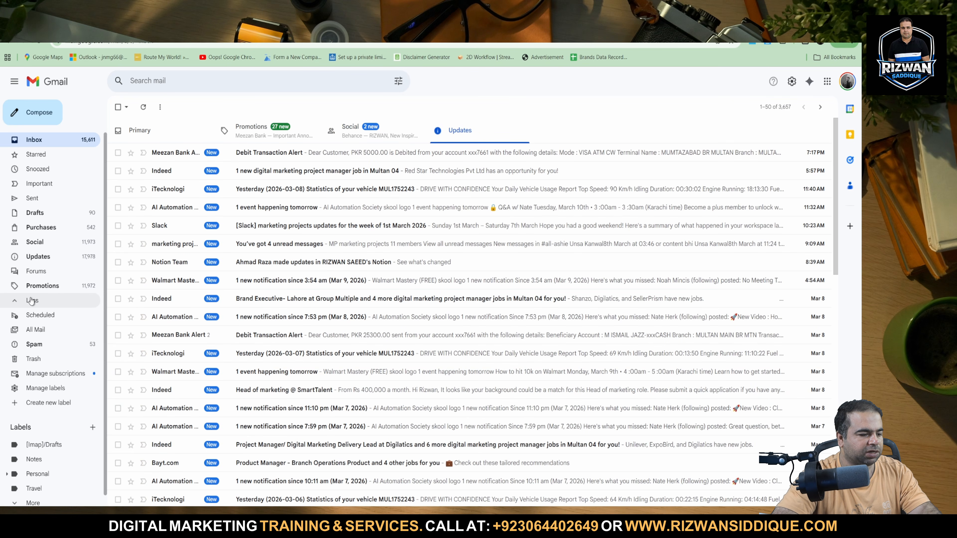
pyautogui.click(50, 344)
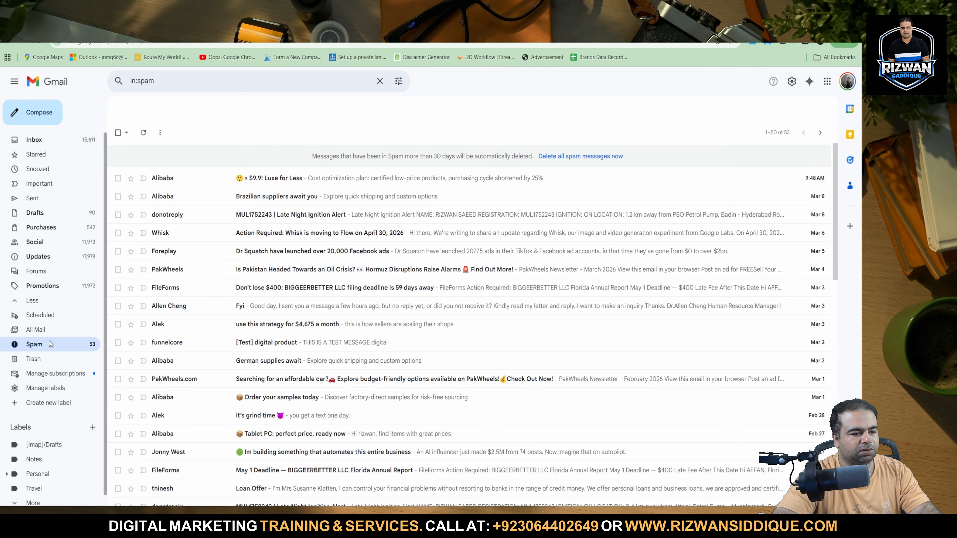
pyautogui.click(52, 331)
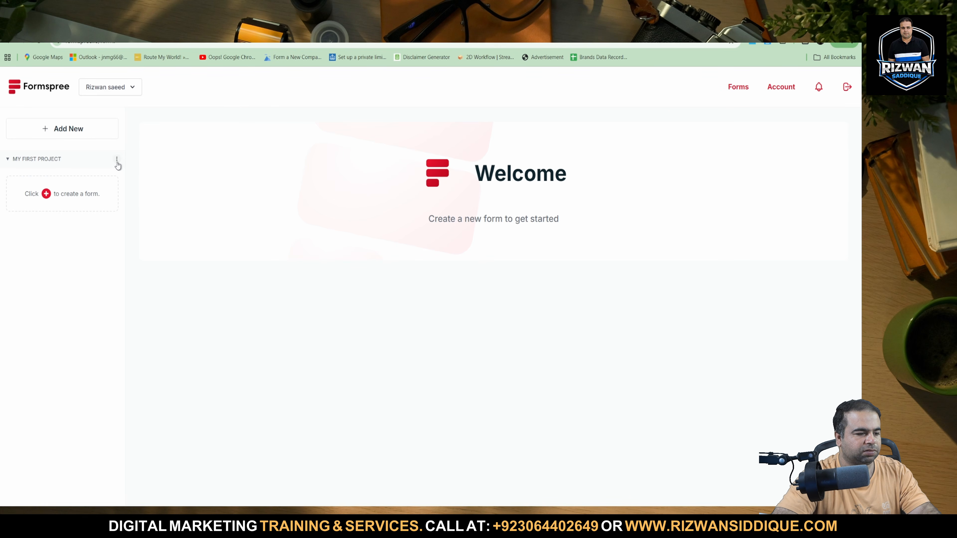
# Try again to create a form in My First Project, and examine the account email and linked emails on the account page.
pyautogui.click(117, 160)
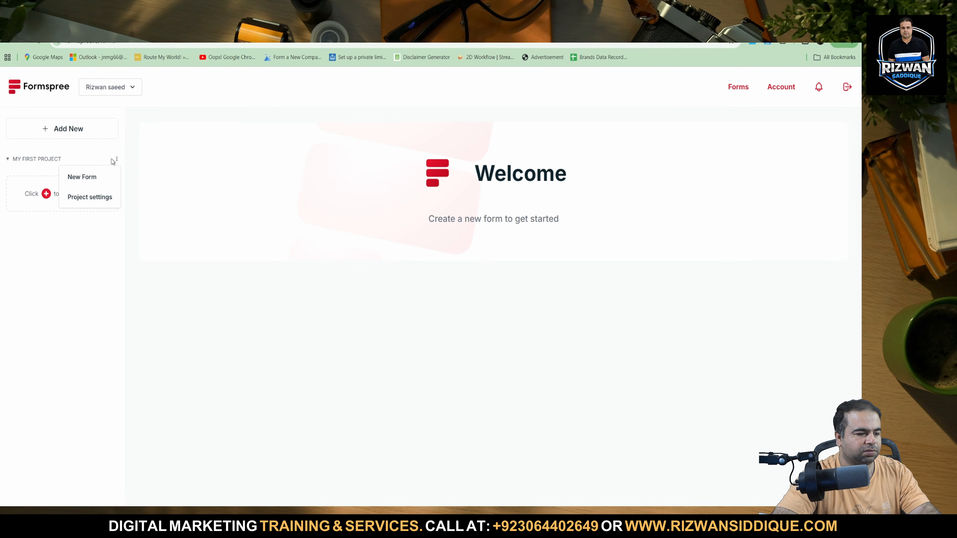
pyautogui.click(55, 203)
pyautogui.click(52, 203)
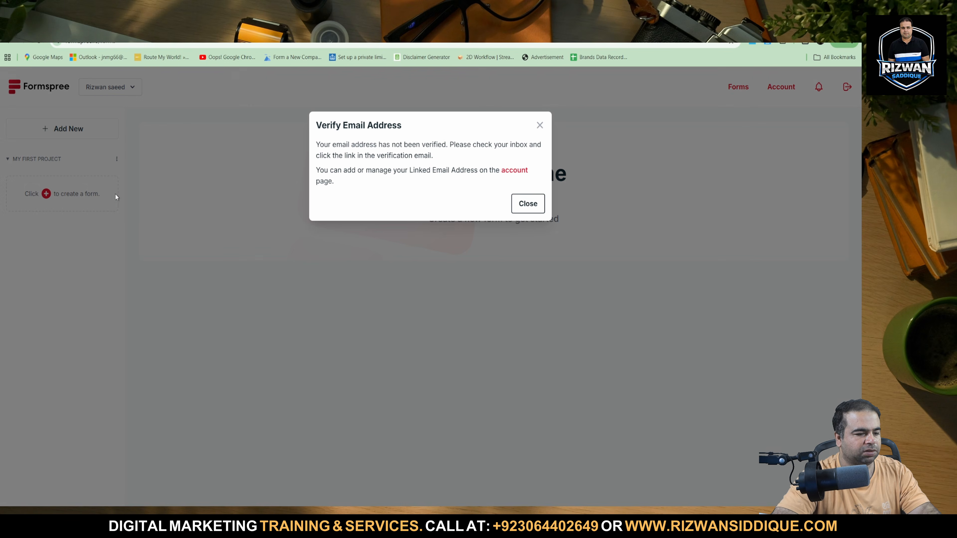
pyautogui.click(513, 170)
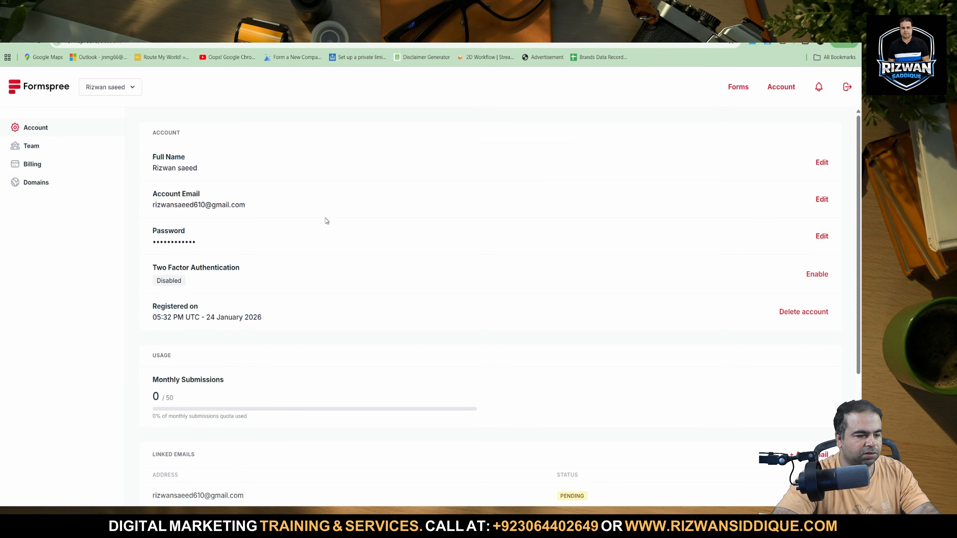
pyautogui.tripleClick(265, 205)
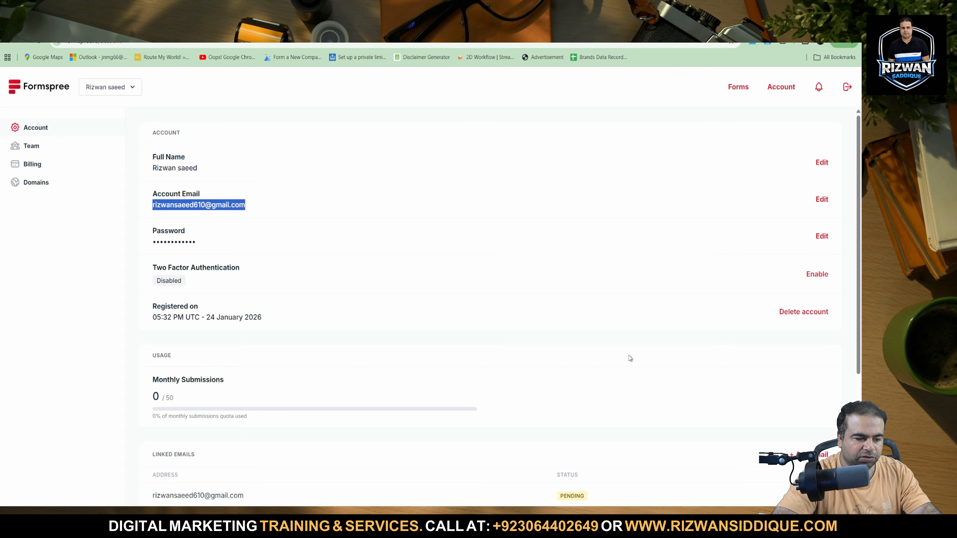
pyautogui.scroll(-5, 630, 358)
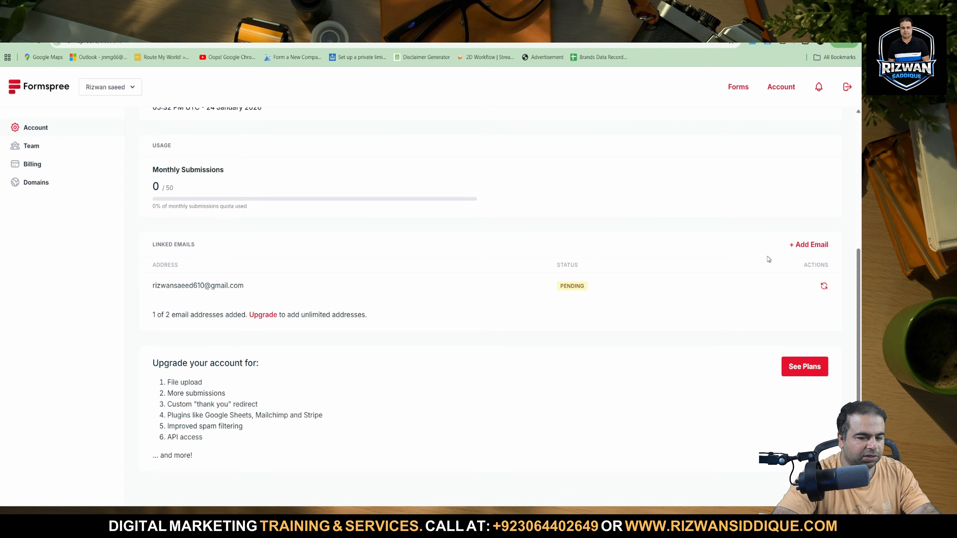
pyautogui.scroll(5, 769, 260)
# Examine which addresses can be chosen for the Formspree account email, and close the dialog without saving.
pyautogui.click(822, 201)
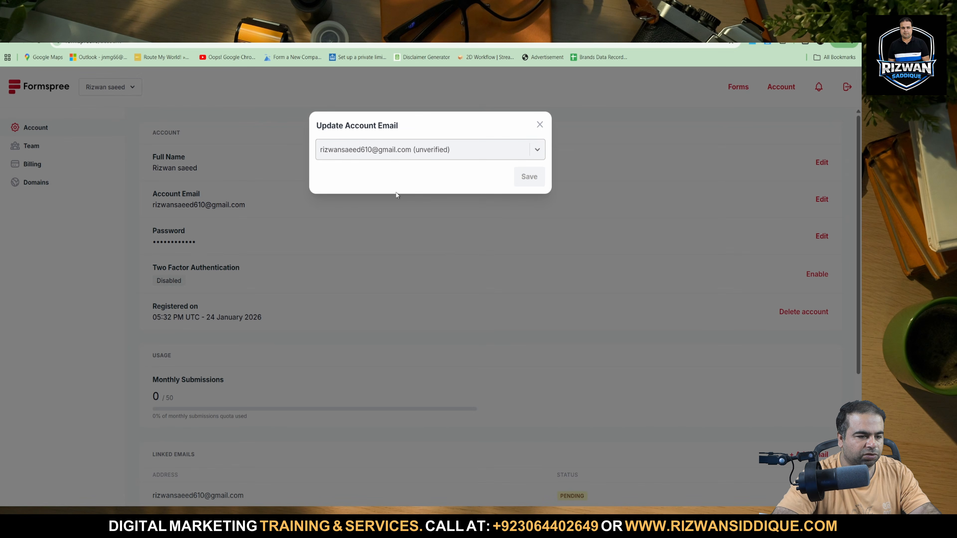
pyautogui.click(399, 156)
pyautogui.click(405, 161)
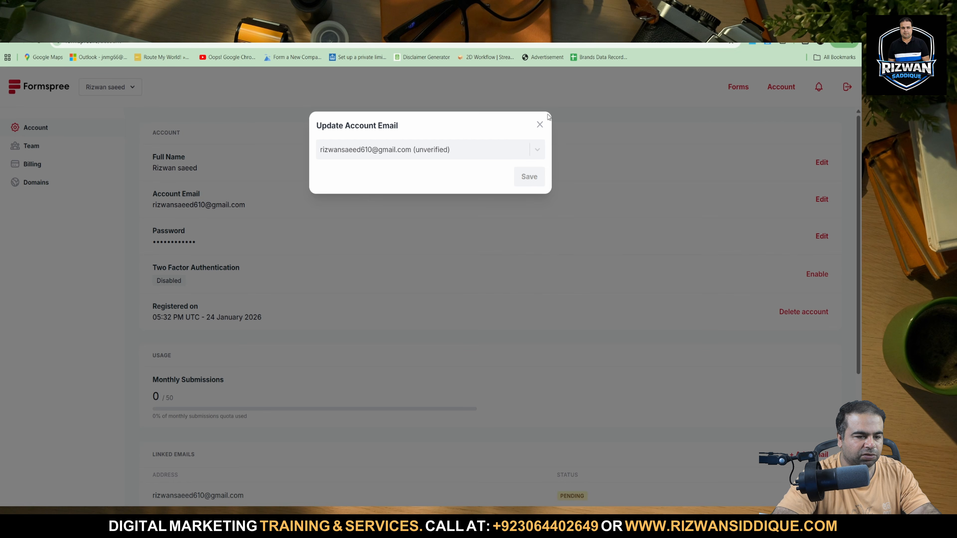
pyautogui.click(539, 125)
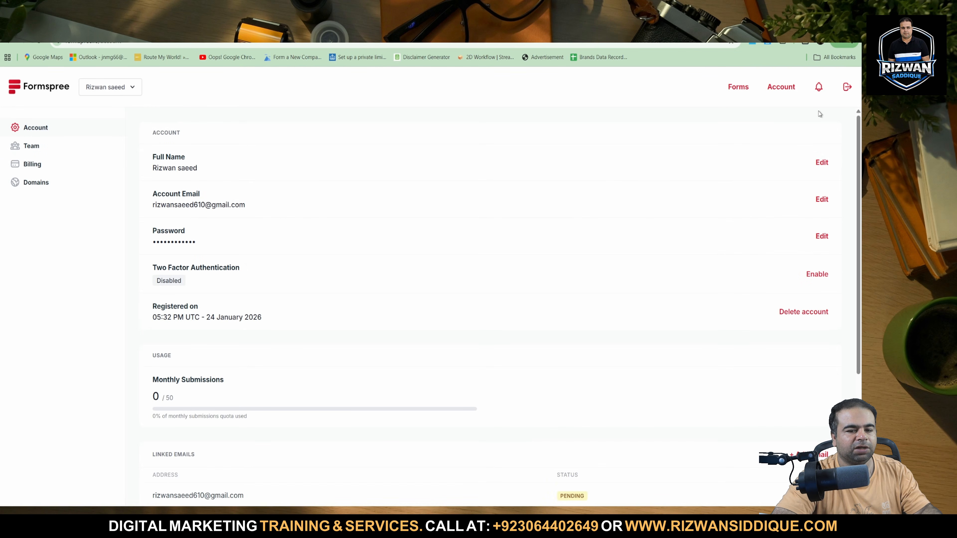
# Check the Formspree notifications, look for the verification email in Gmail's All Mail, and return to Formspree.
pyautogui.click(820, 88)
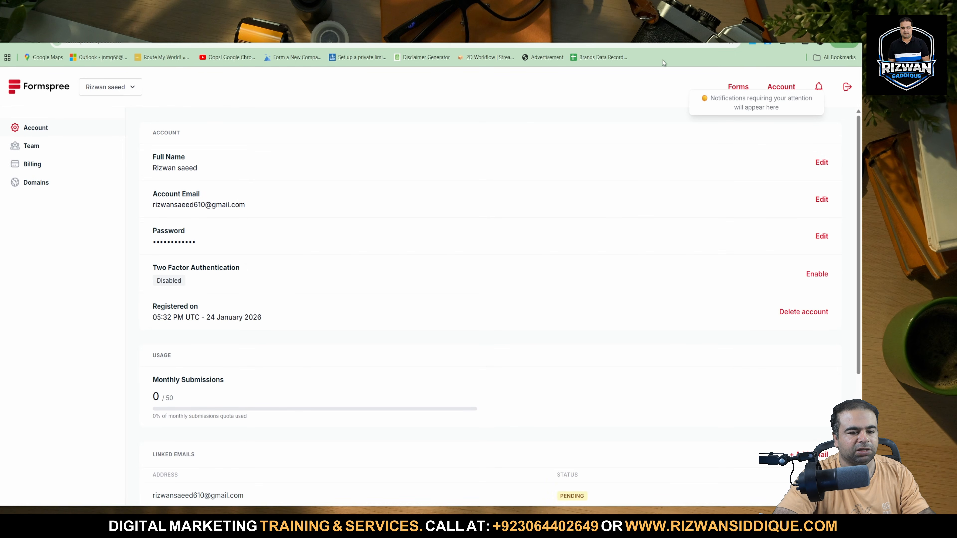
pyautogui.hotkey('ctrl', 'Tab')
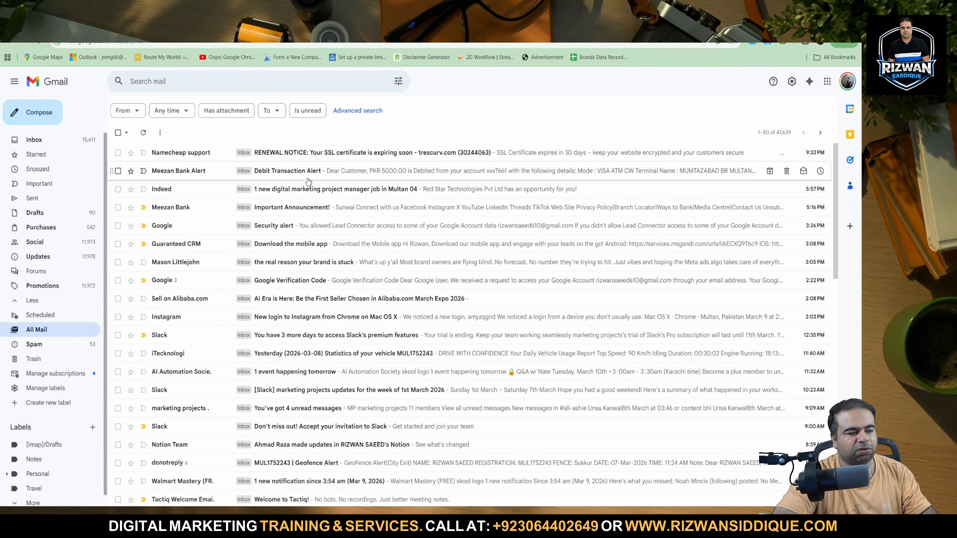
pyautogui.click(234, 24)
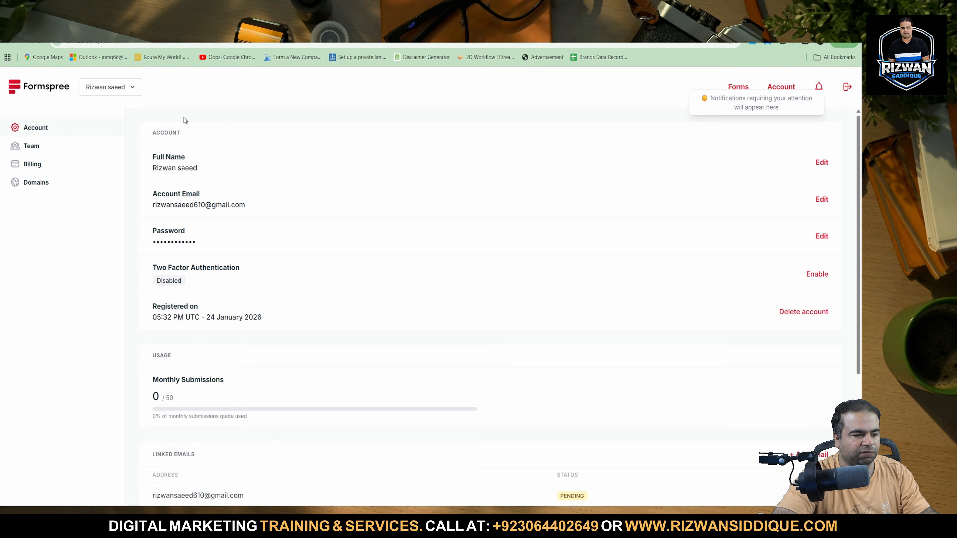
# Examine the Team and Billing pages of the Formspree account and return to the Account page.
pyautogui.click(100, 91)
pyautogui.click(99, 119)
pyautogui.click(44, 149)
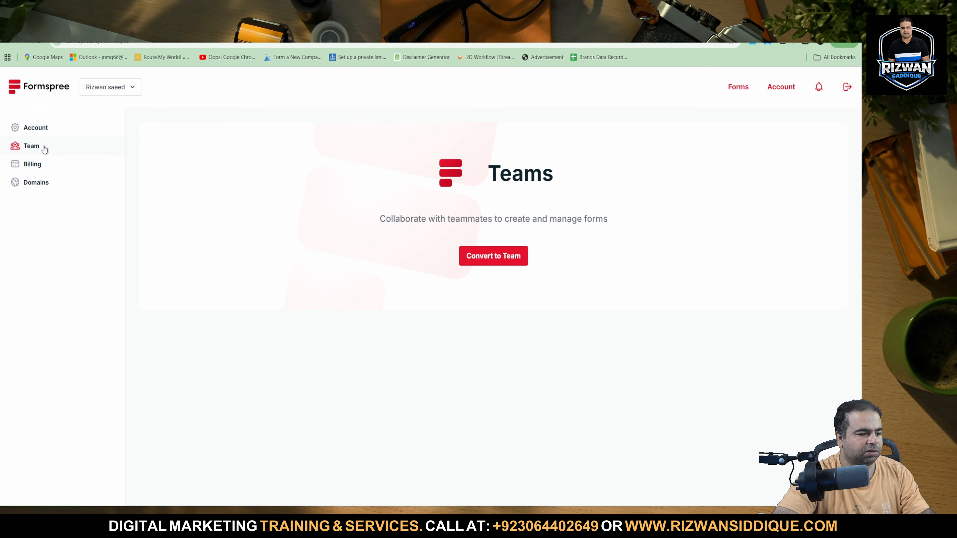
pyautogui.click(37, 162)
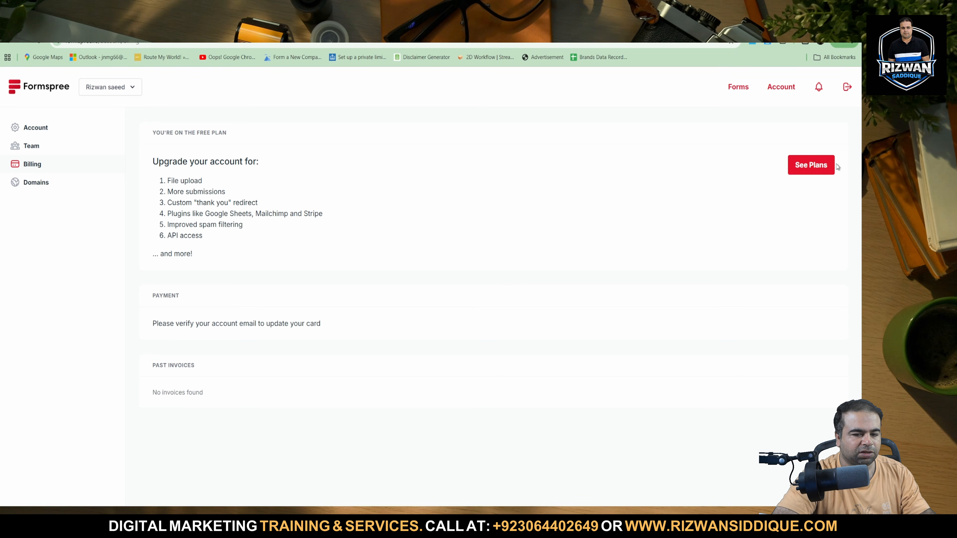
pyautogui.click(49, 131)
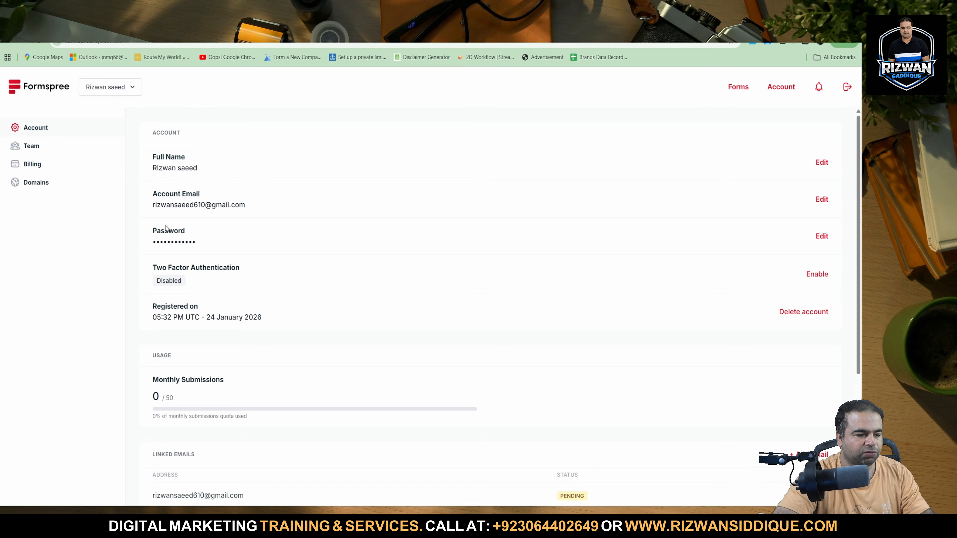
# Sign in again from the Formspree home page with the saved credentials and the Windows PIN, and retry creating a form in My First Project.
pyautogui.click(23, 90)
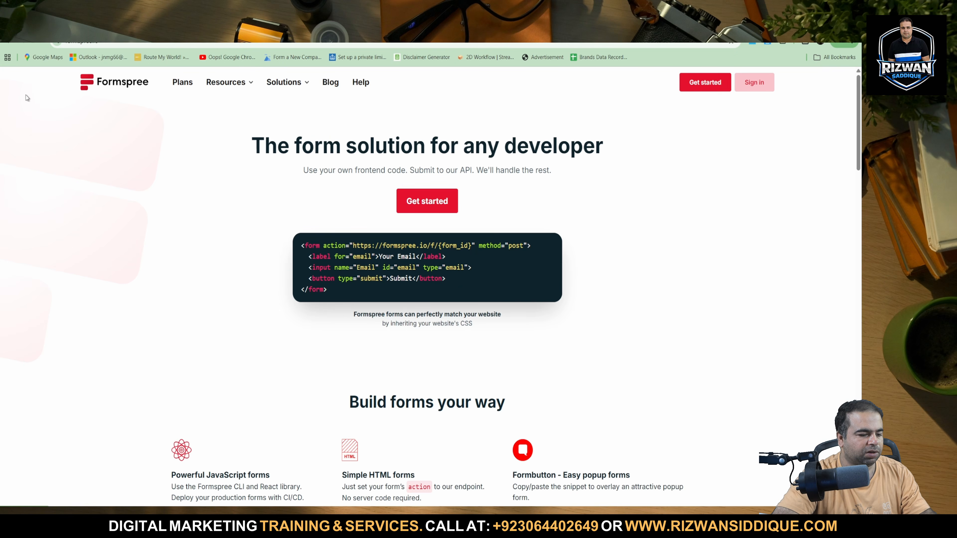
pyautogui.click(455, 211)
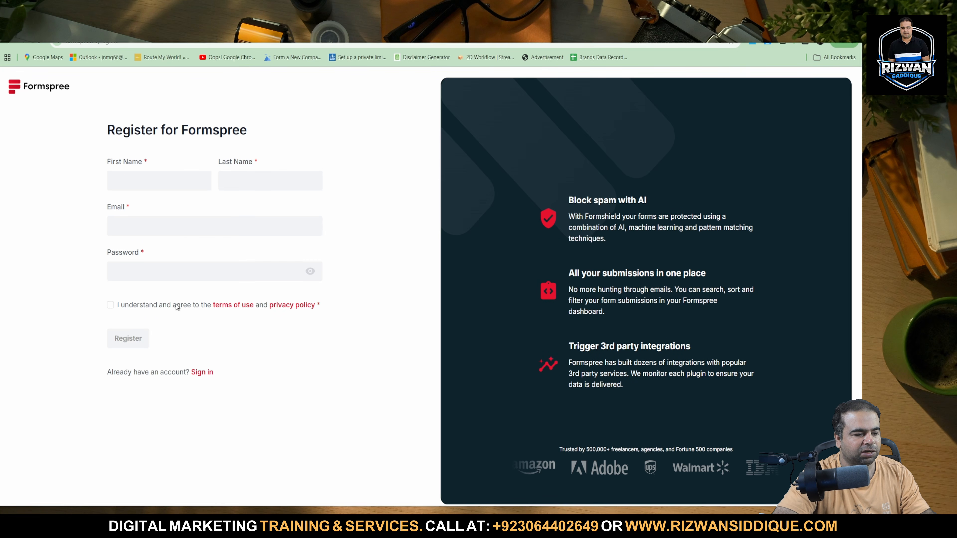
pyautogui.click(206, 373)
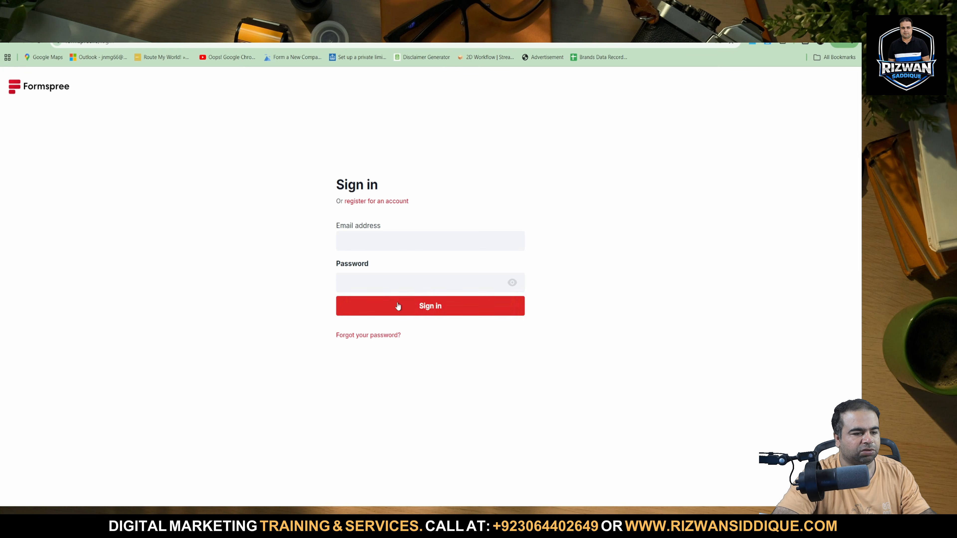
pyautogui.click(372, 237)
pyautogui.click(396, 267)
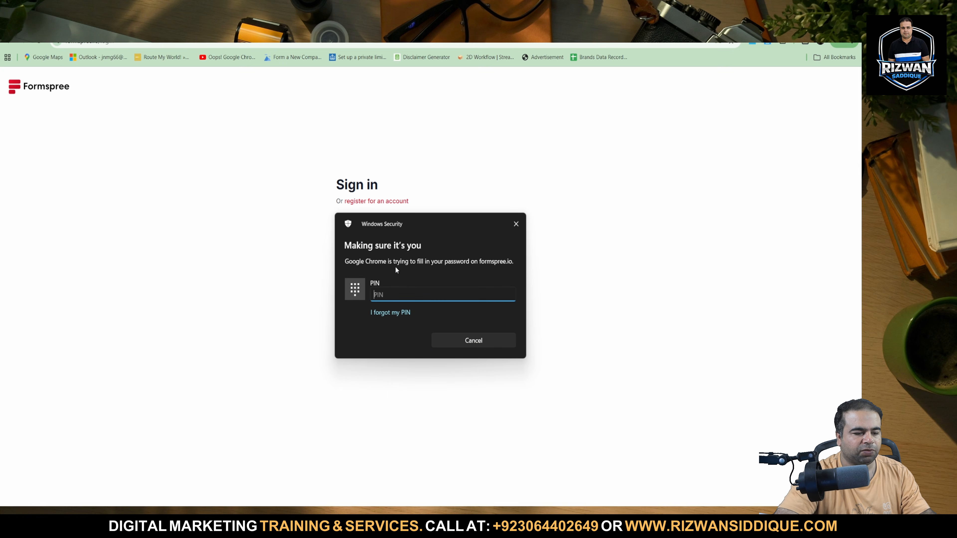
pyautogui.write('••••')
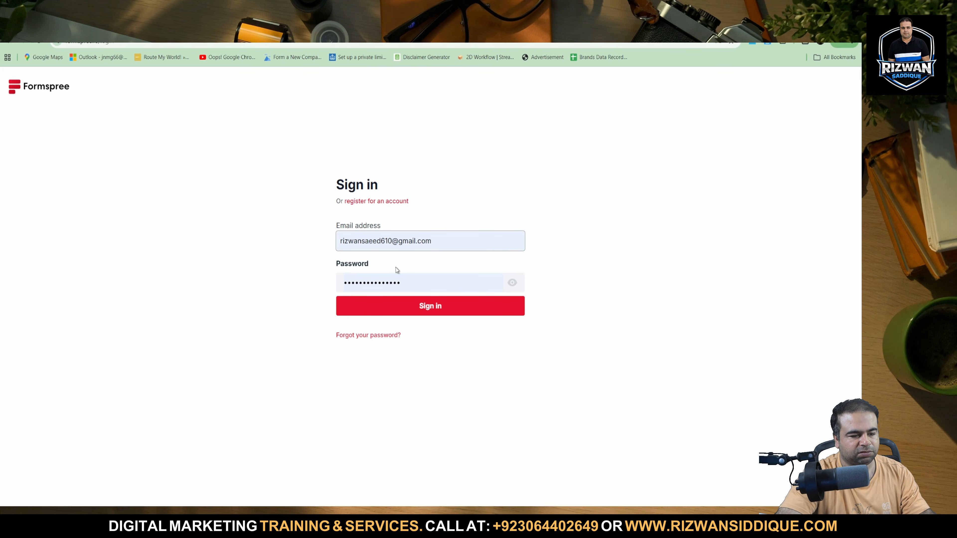
pyautogui.click(405, 310)
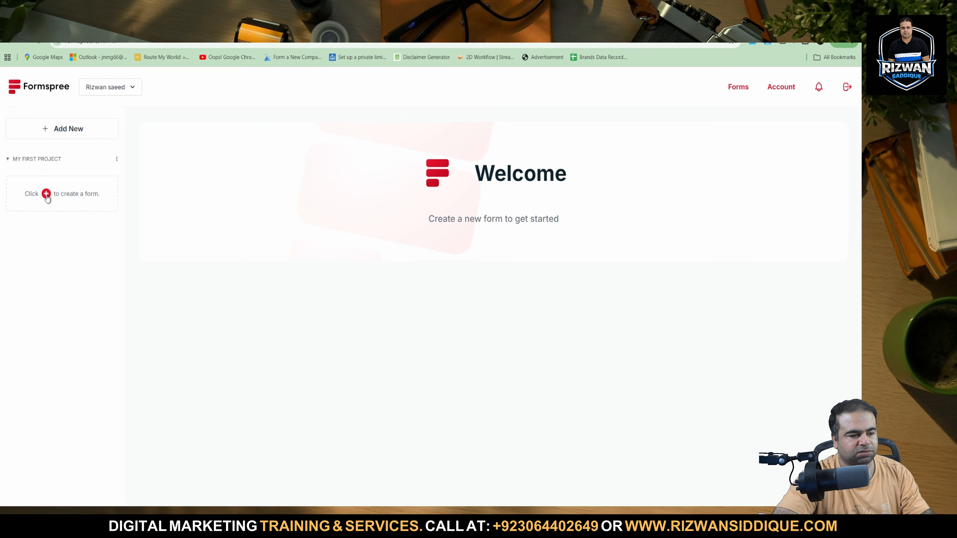
pyautogui.click(46, 195)
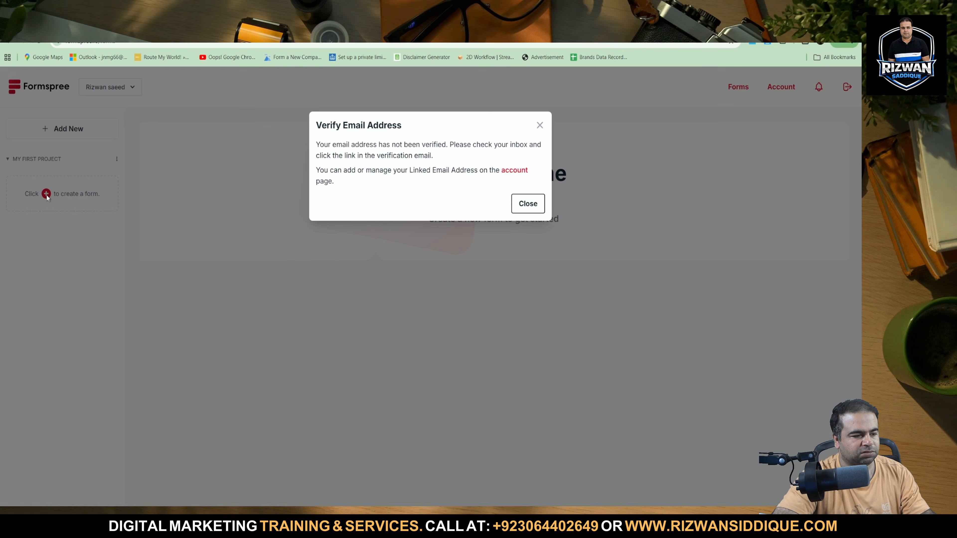
pyautogui.click(300, 185)
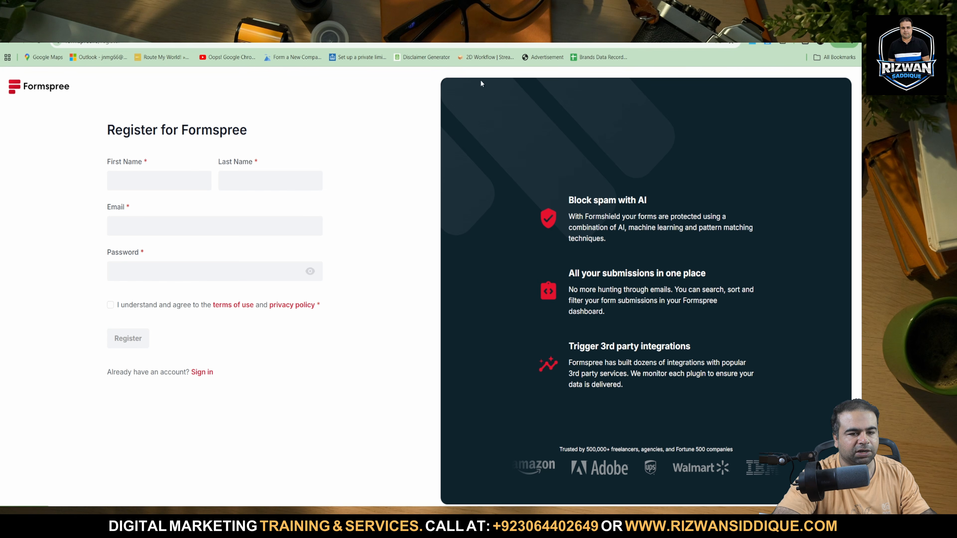
pyautogui.click(196, 42)
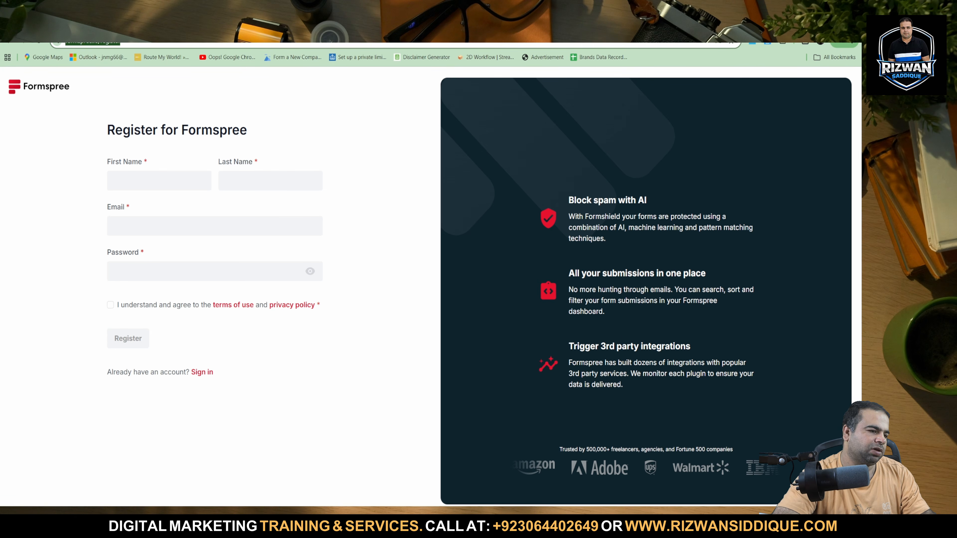
pyautogui.write('google')
pyautogui.press('Escape')
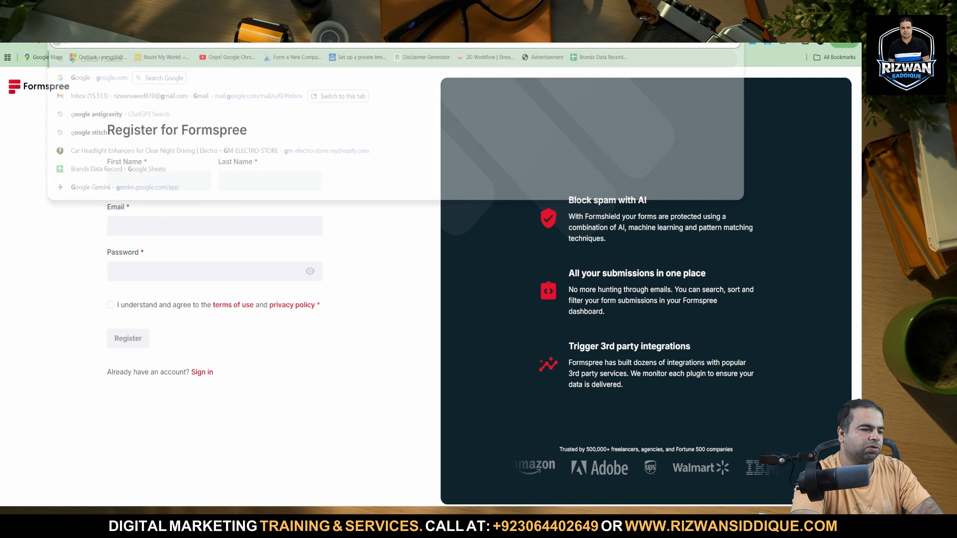
# Start a new Formspree registration from the home page and fill in the registrant's first and last name.
pyautogui.click(3, 46)
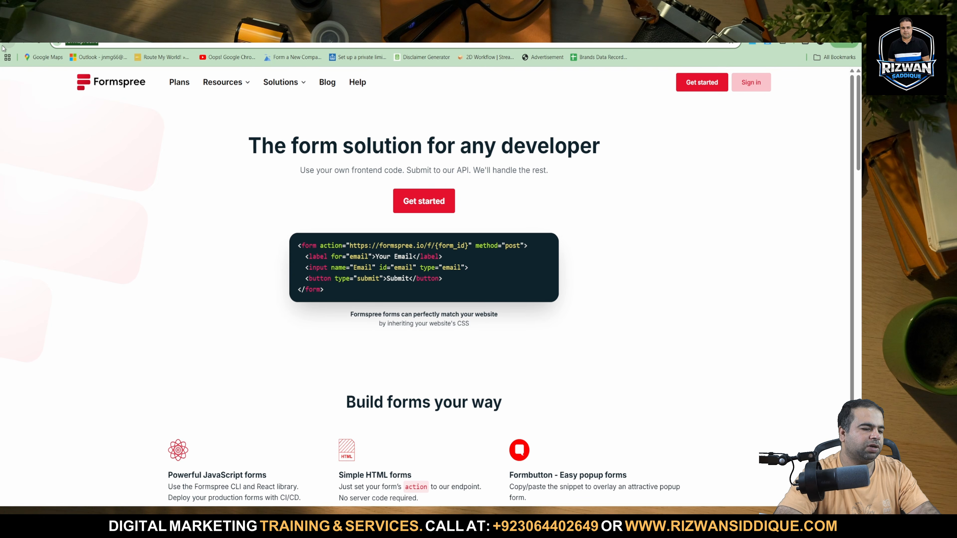
pyautogui.click(703, 83)
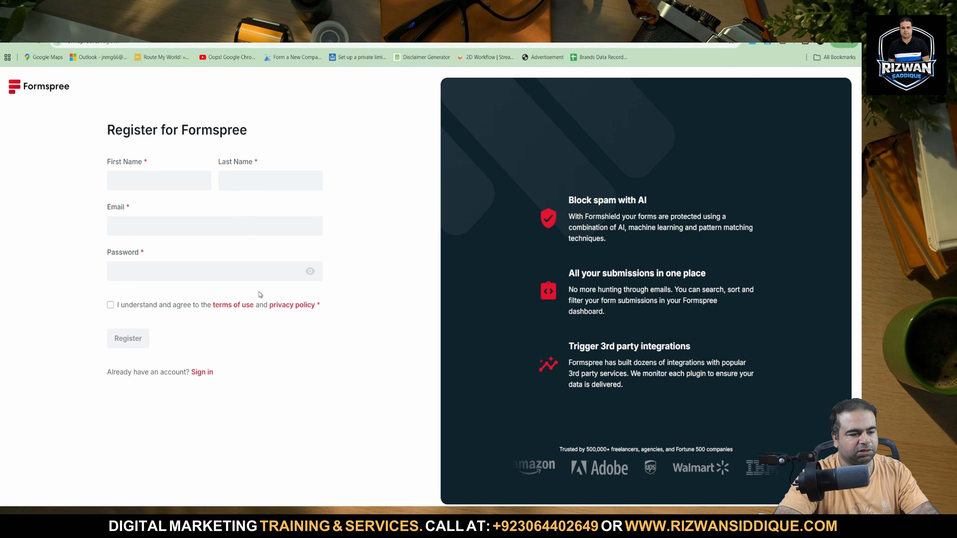
pyautogui.click(168, 177)
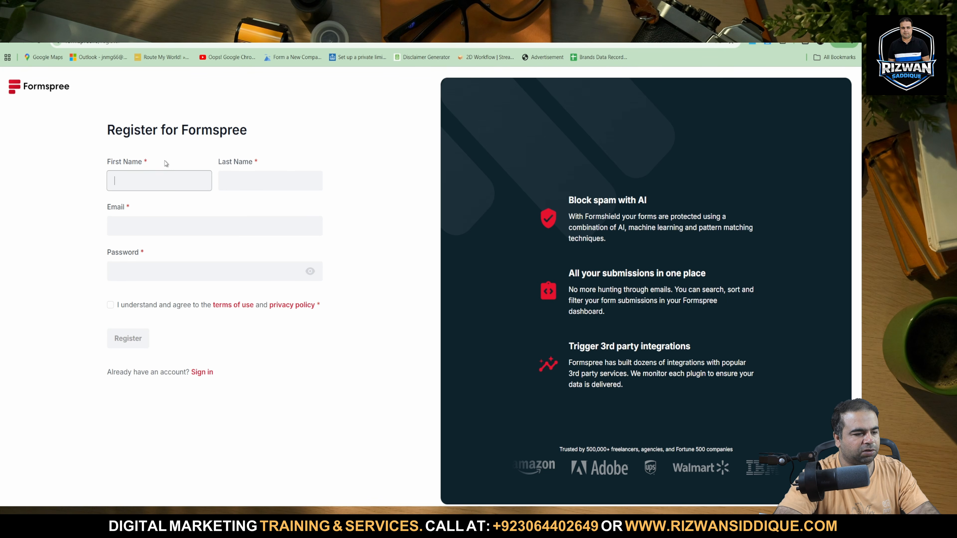
pyautogui.click(145, 206)
pyautogui.click(148, 187)
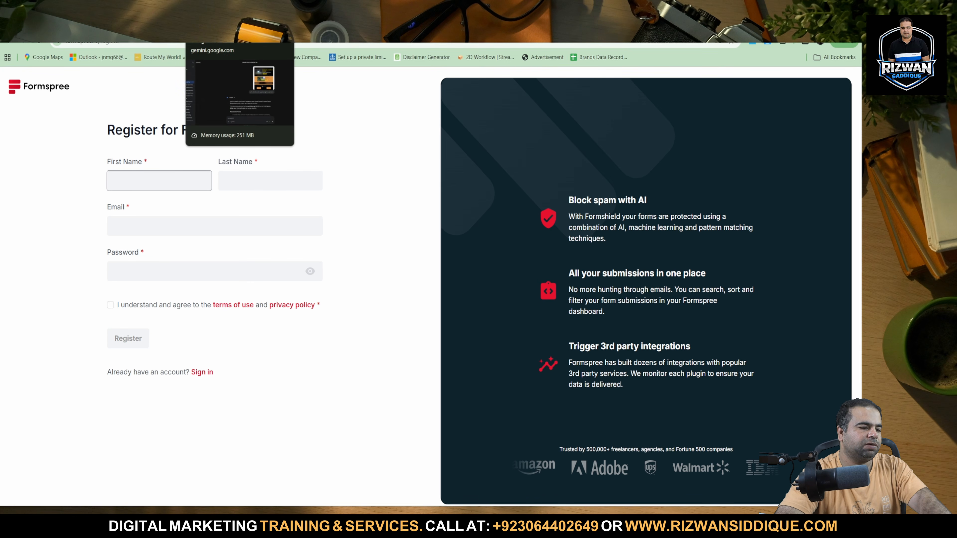
pyautogui.write('rizwan')
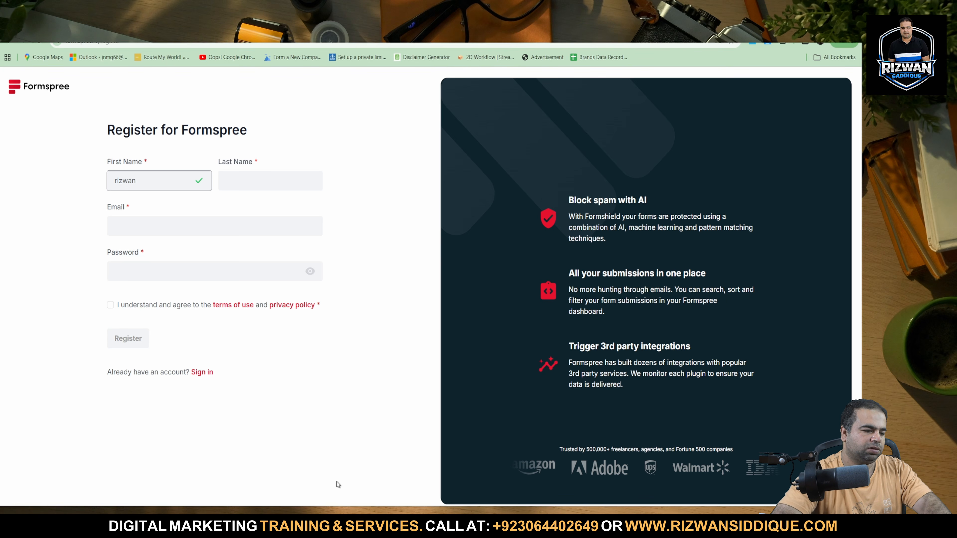
pyautogui.click(298, 180)
pyautogui.write('sa')
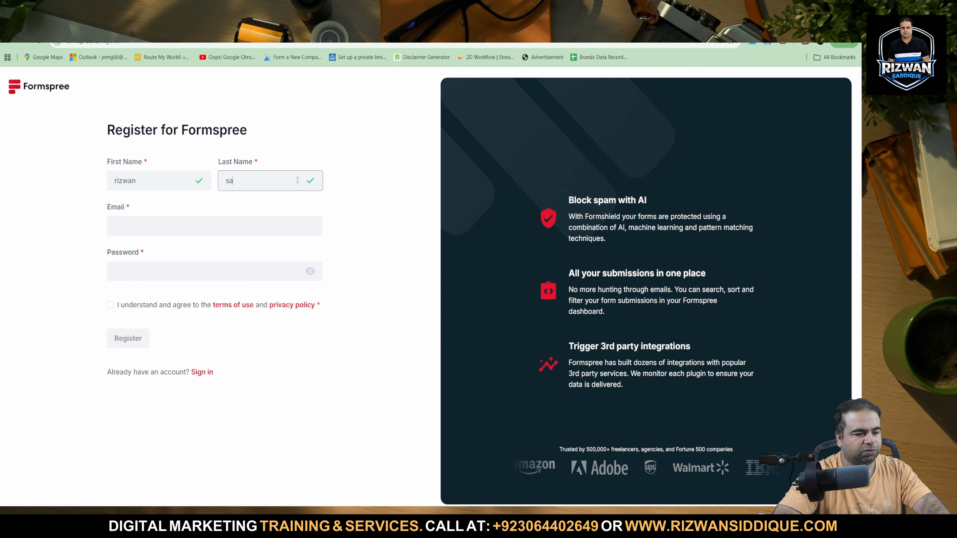
pyautogui.write('e')
# Abandon the registration and try to sign in with an alternative email address and the saved account password.
pyautogui.click(207, 372)
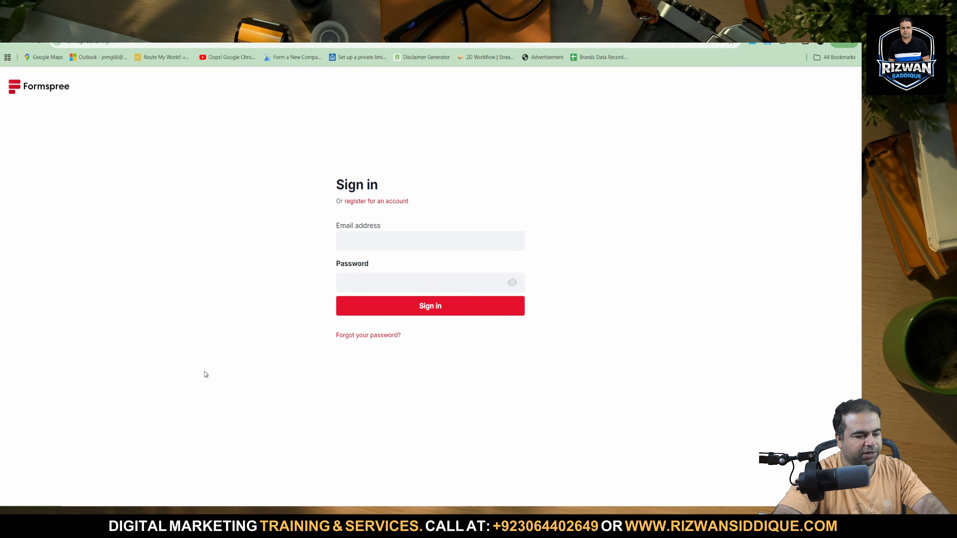
pyautogui.click(361, 243)
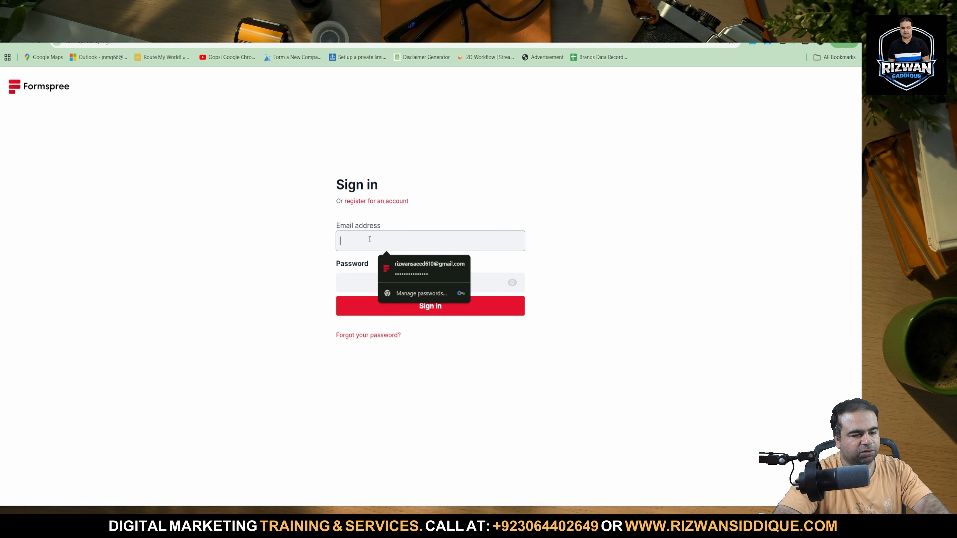
pyautogui.click(413, 270)
pyautogui.click(391, 242)
pyautogui.press('BackSpace')
pyautogui.press('BackSpace')
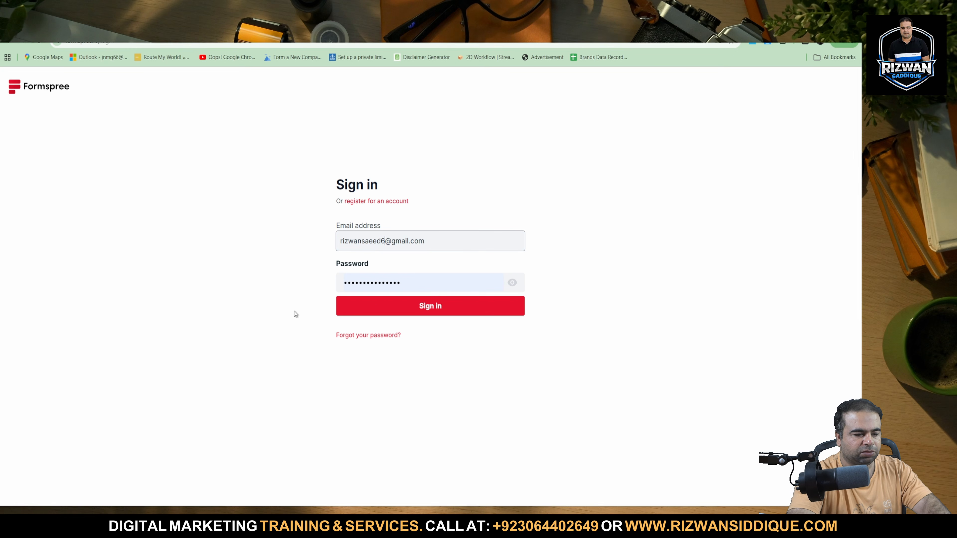
pyautogui.press('Return')
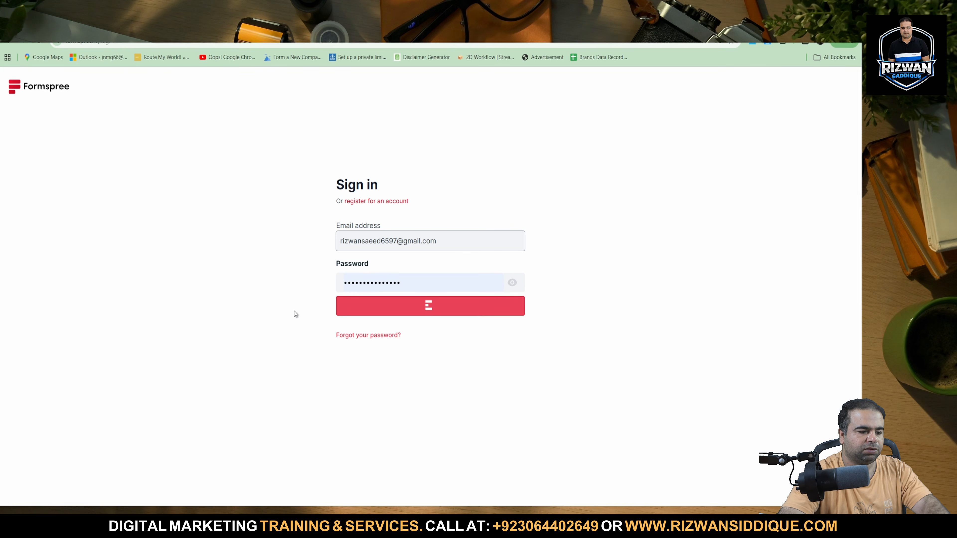
# Replace the account password with a different one and try signing in again with the alternative email address.
pyautogui.doubleClick(437, 287)
pyautogui.write('••')
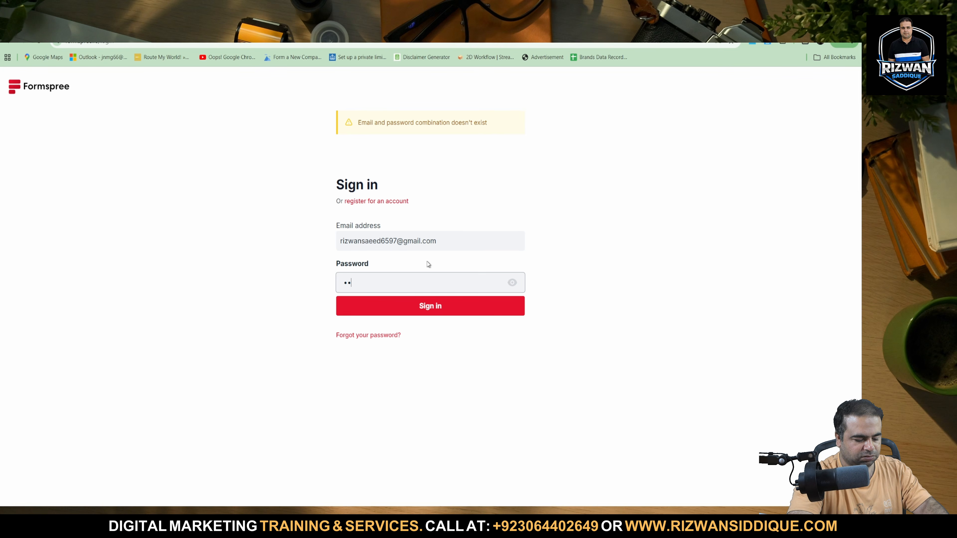
pyautogui.write('••••••••••')
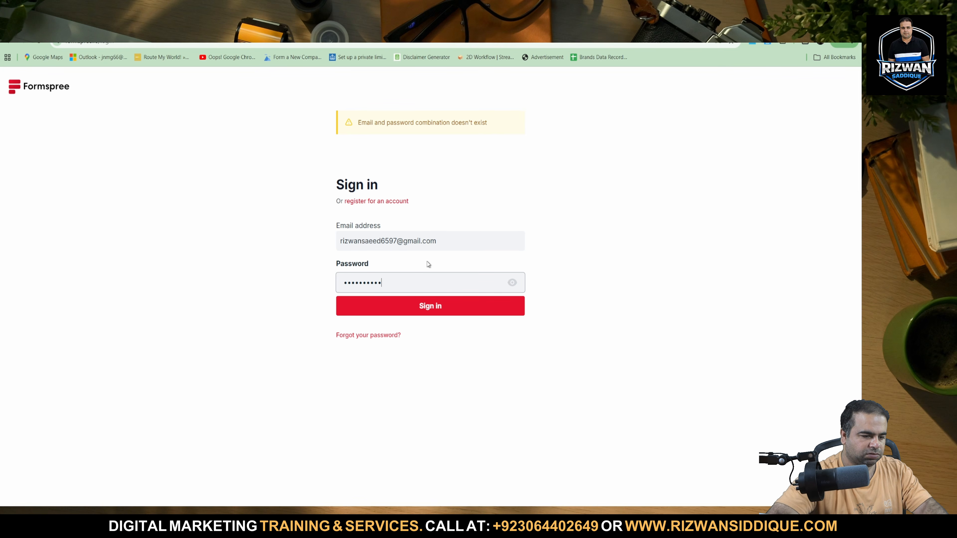
pyautogui.click(421, 304)
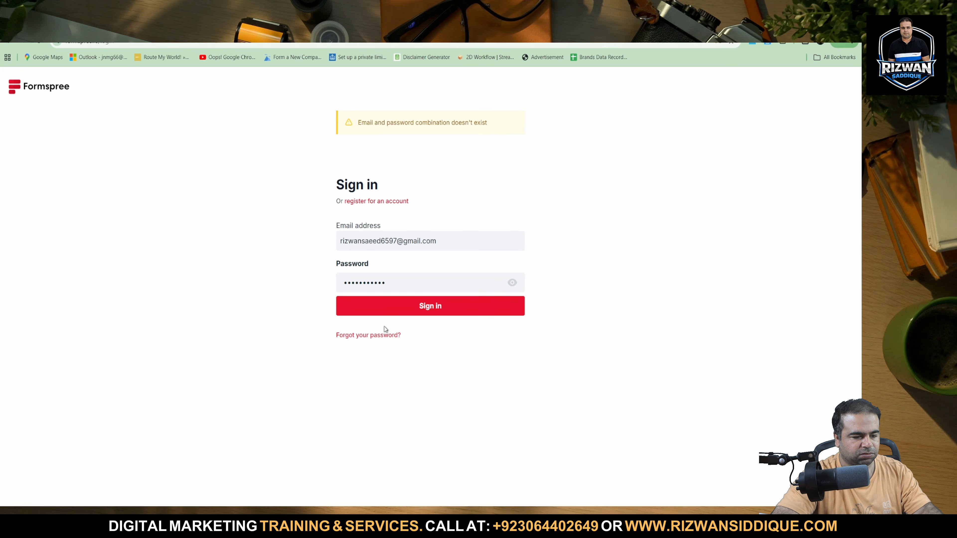
# Return from the password reset page and sign in to Formspree with the saved credentials, authorizing the autofill with the Windows PIN.
pyautogui.click(376, 335)
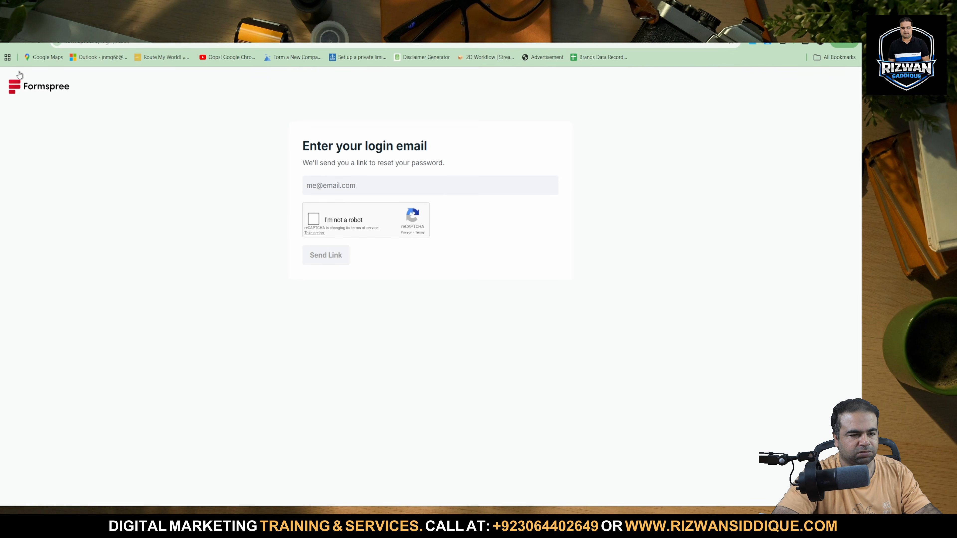
pyautogui.click(9, 42)
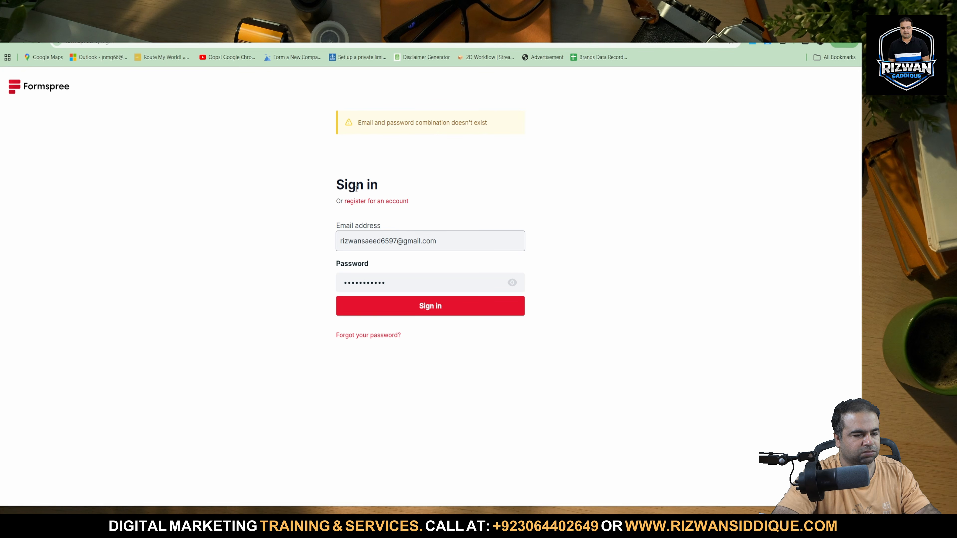
pyautogui.tripleClick(401, 233)
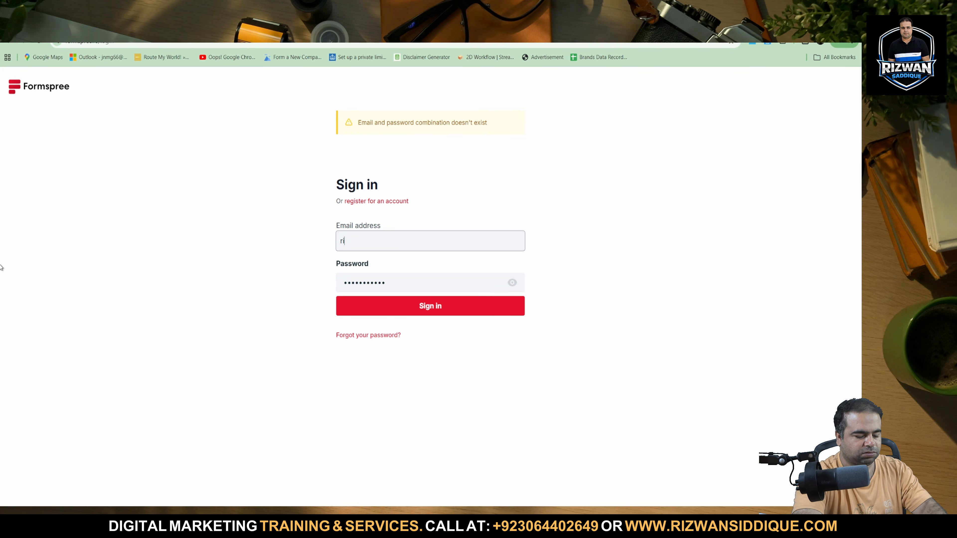
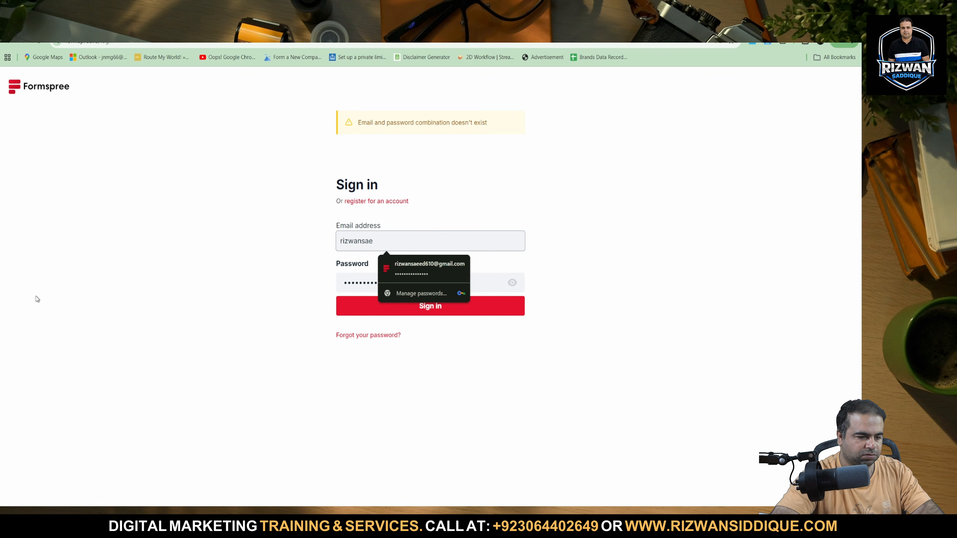
pyautogui.click(386, 275)
pyautogui.write('••••')
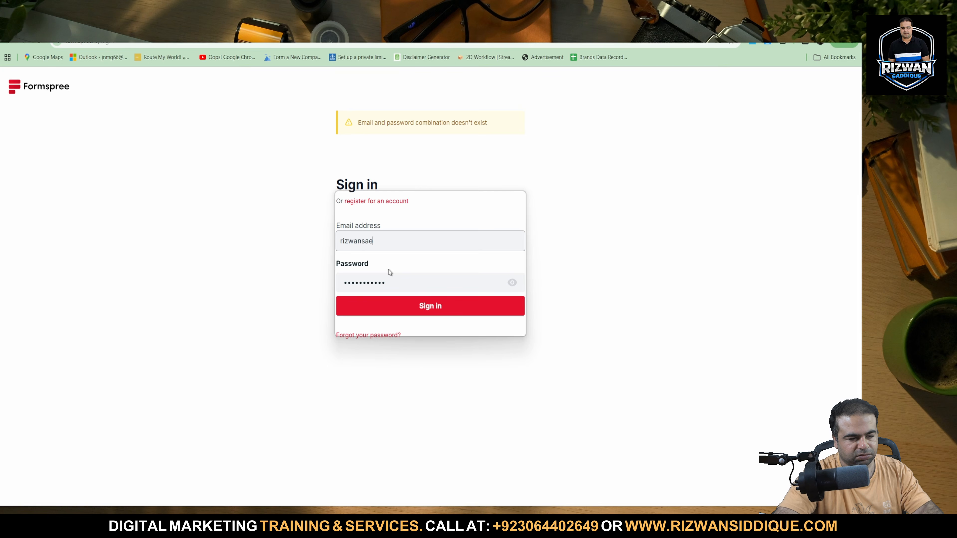
pyautogui.press('Return')
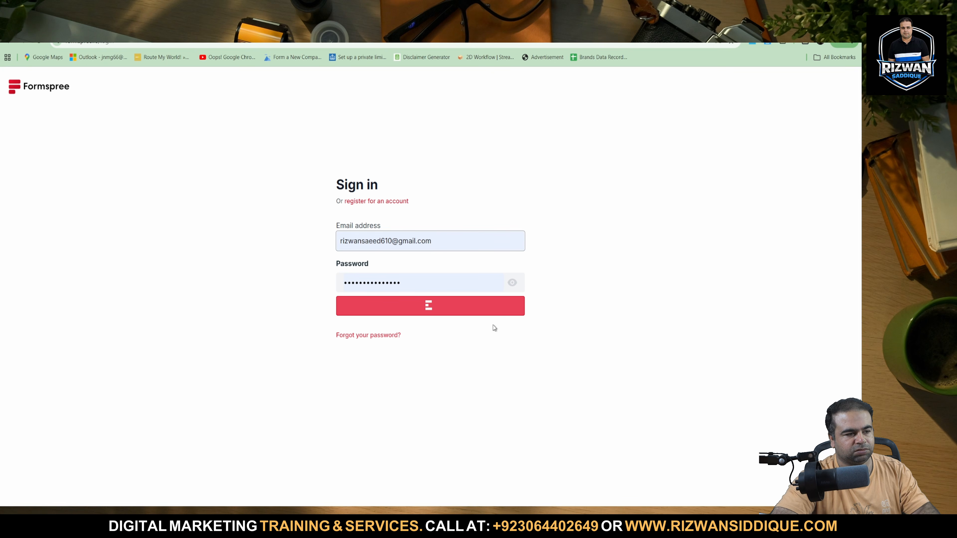
pyautogui.click(471, 300)
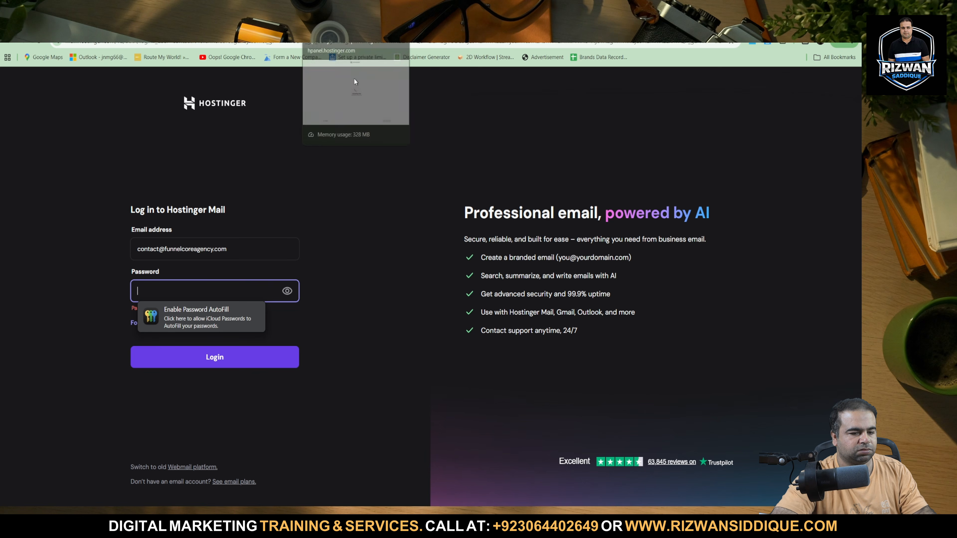
# Switch to the Hostinger upload page, continue with funnel-core.zip and deploy it with the Vite preset and Node version 22.x.
pyautogui.click(317, 419)
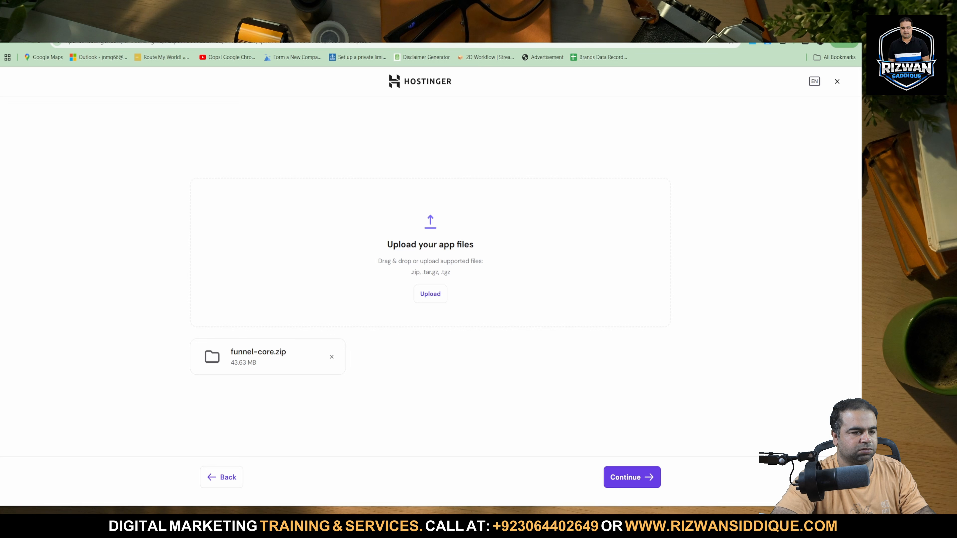
pyautogui.click(625, 478)
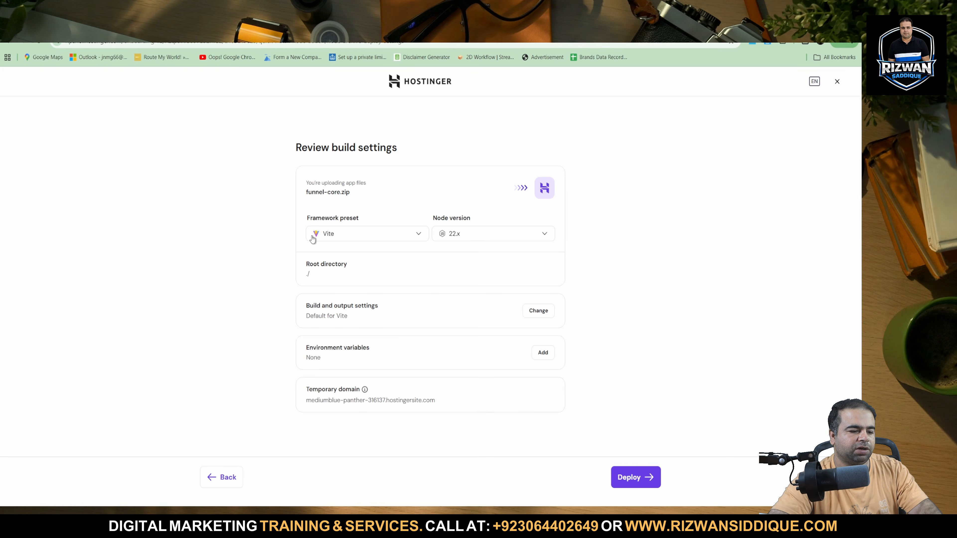
pyautogui.click(646, 484)
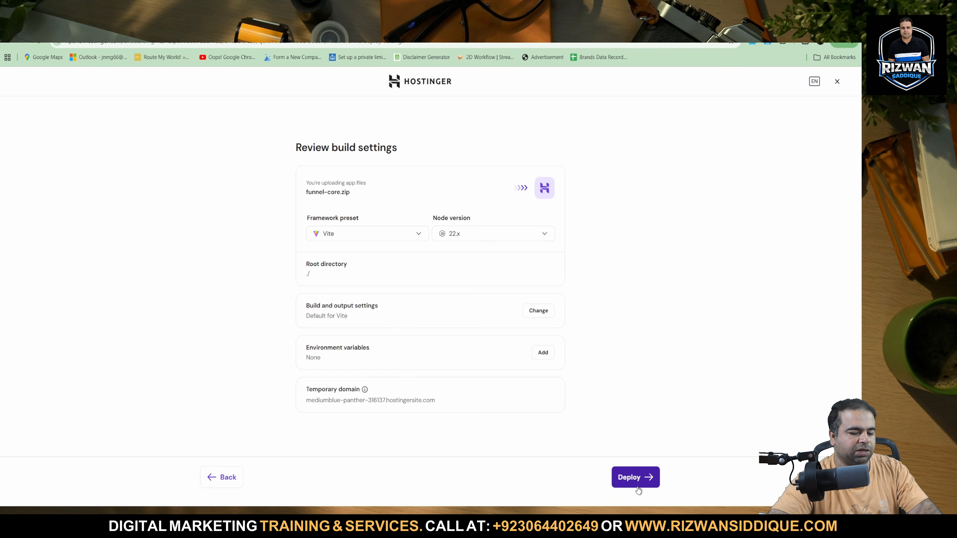
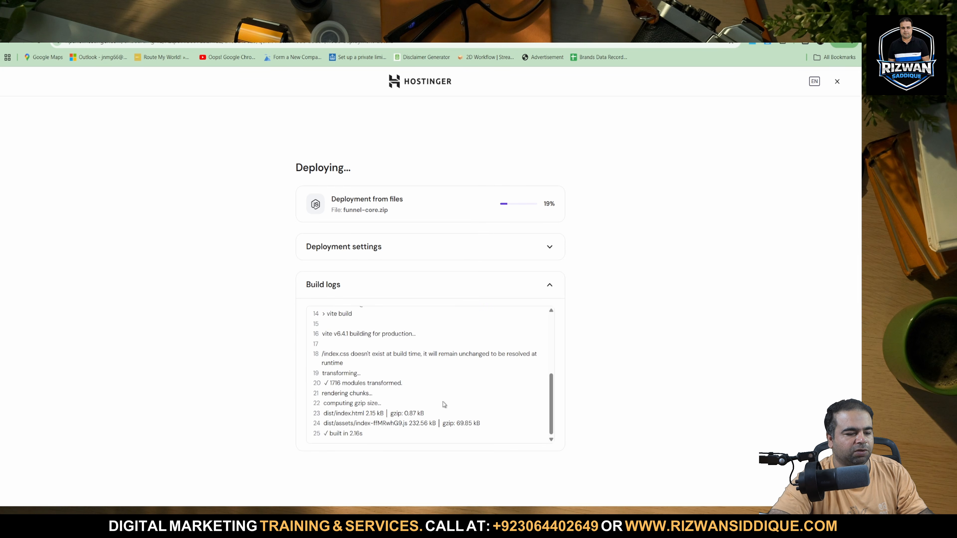
# Read through the build logs of the funnel-core.zip deployment from the first line to the last.
pyautogui.scroll(5, 400, 432)
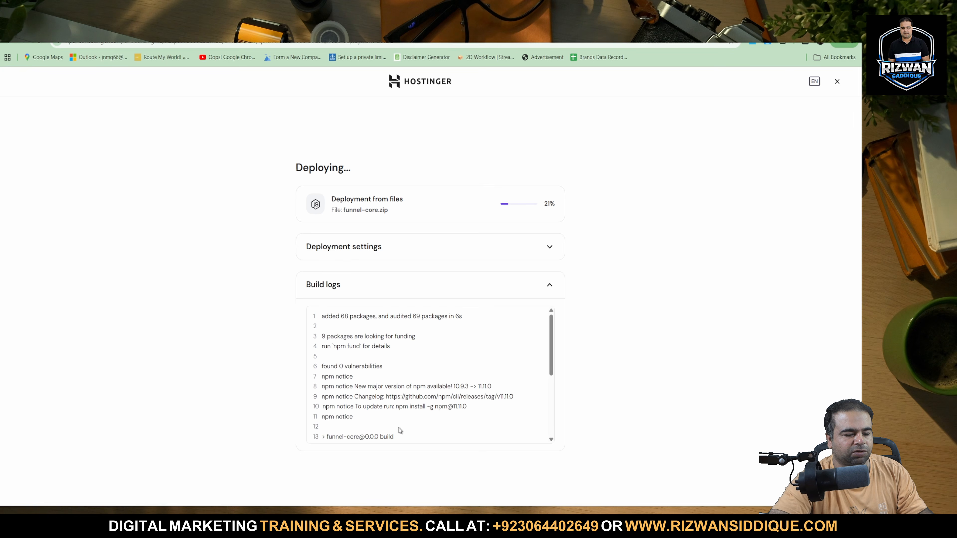
pyautogui.scroll(5, 401, 339)
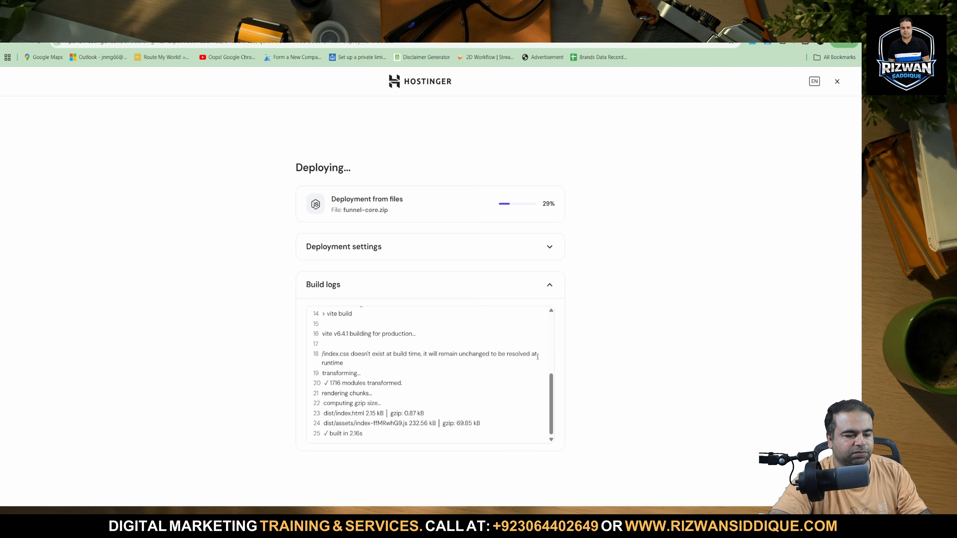
pyautogui.scroll(5, 435, 415)
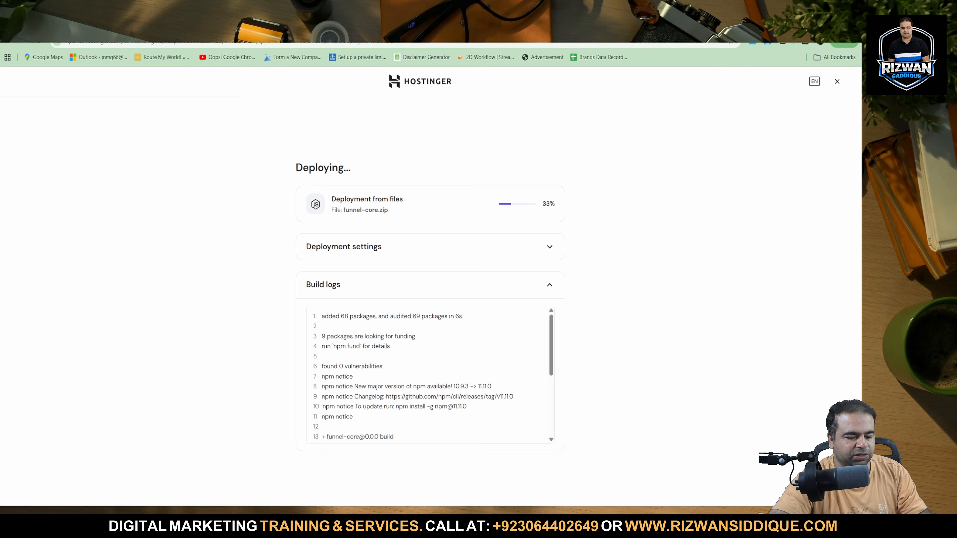
# Switch to Antigravity and look over index.html, social-media.html and case-studies.html, returning to index.html.
pyautogui.click(630, 516)
pyautogui.click(651, 405)
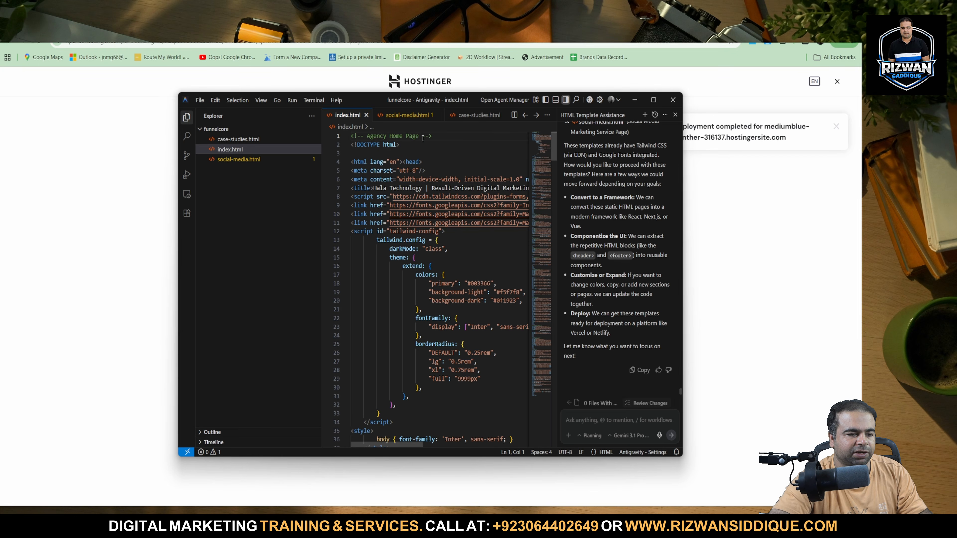
pyautogui.click(343, 118)
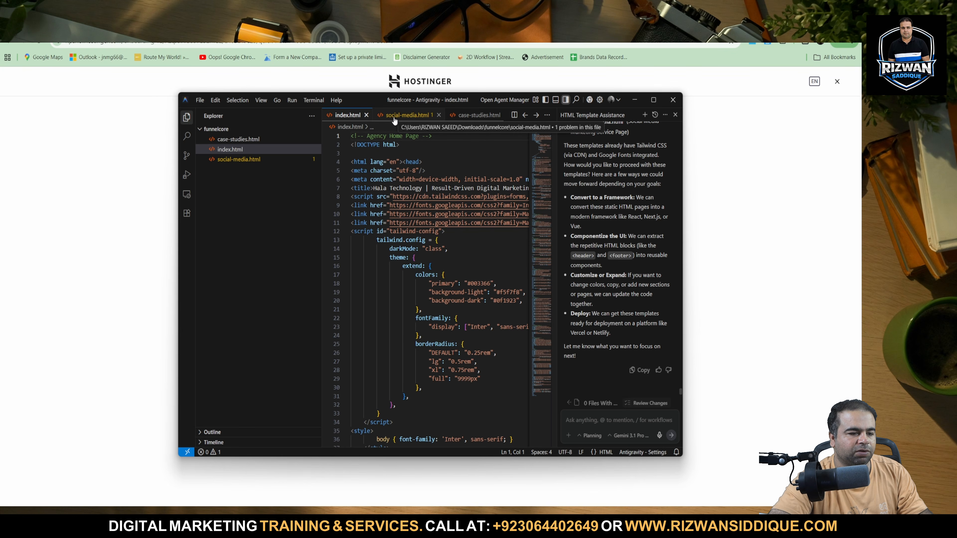
pyautogui.click(394, 119)
pyautogui.click(457, 120)
pyautogui.click(343, 115)
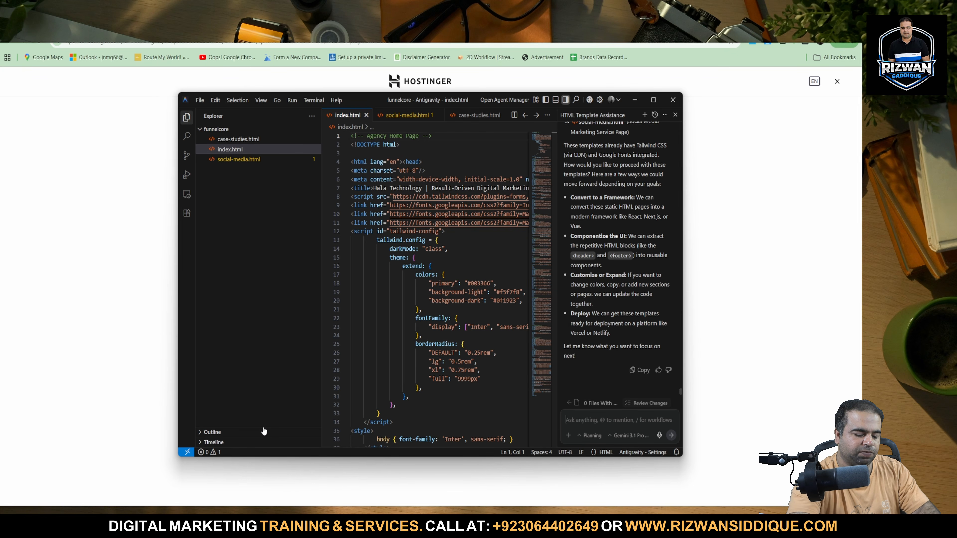
# Ask the agent "please open local", approve its Start-Process command and open index.html in Google Chrome just once.
pyautogui.write('please')
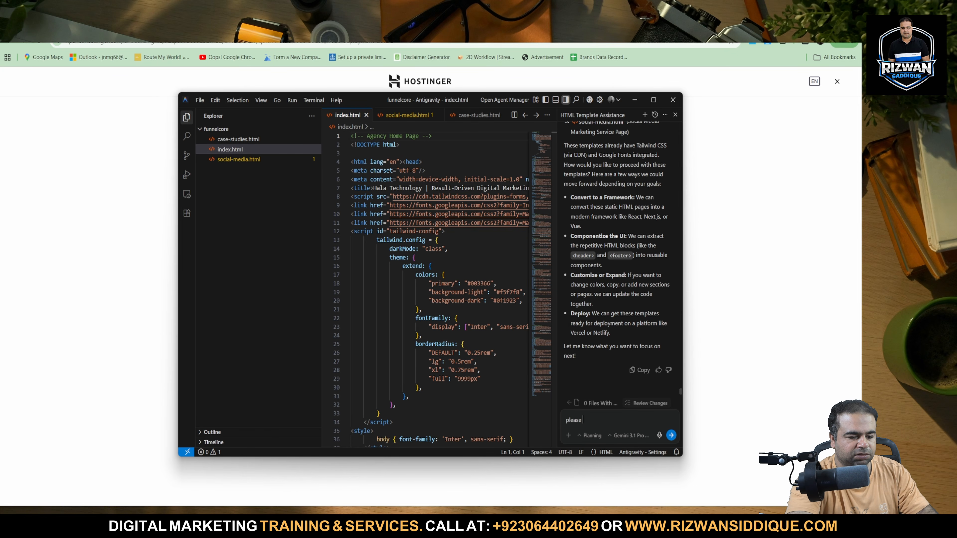
pyautogui.write(' open ')
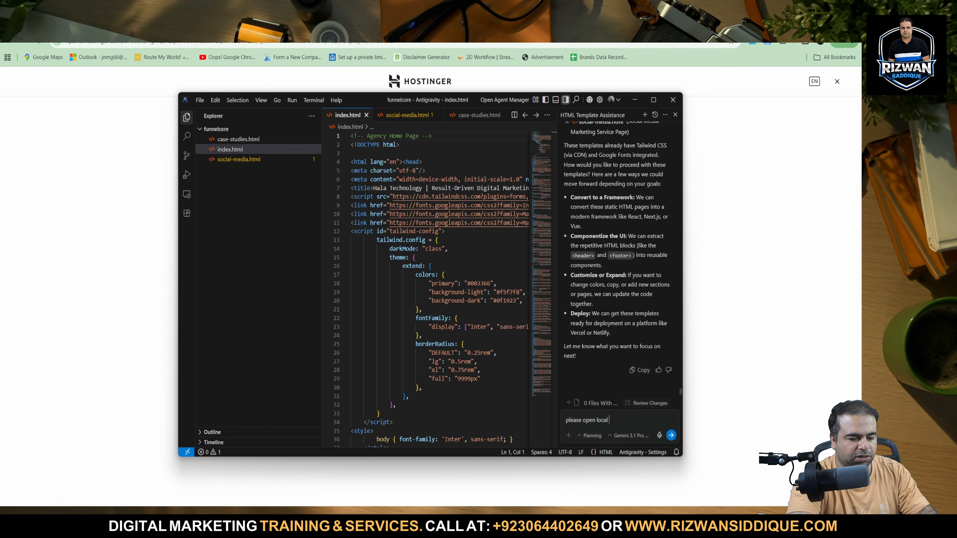
pyautogui.write('local')
pyautogui.press('Return')
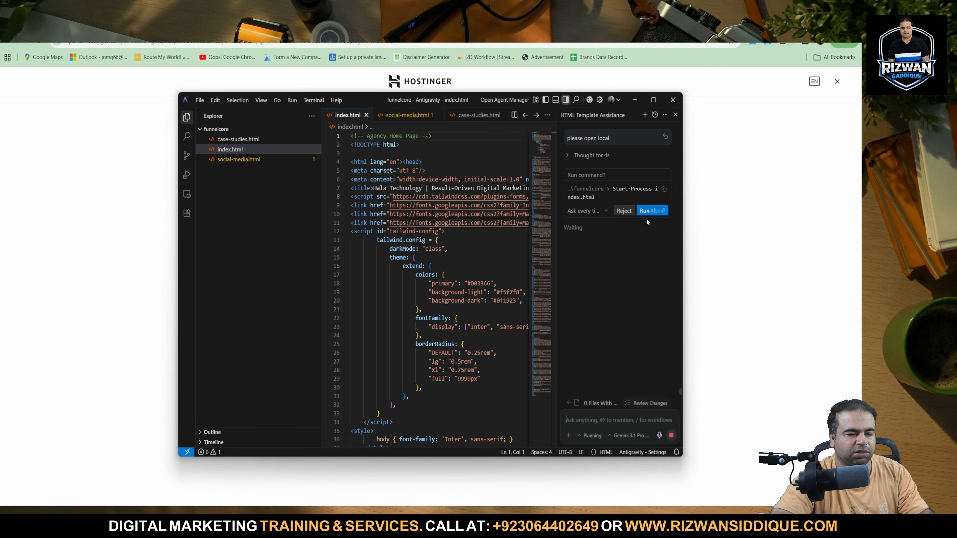
pyautogui.click(647, 213)
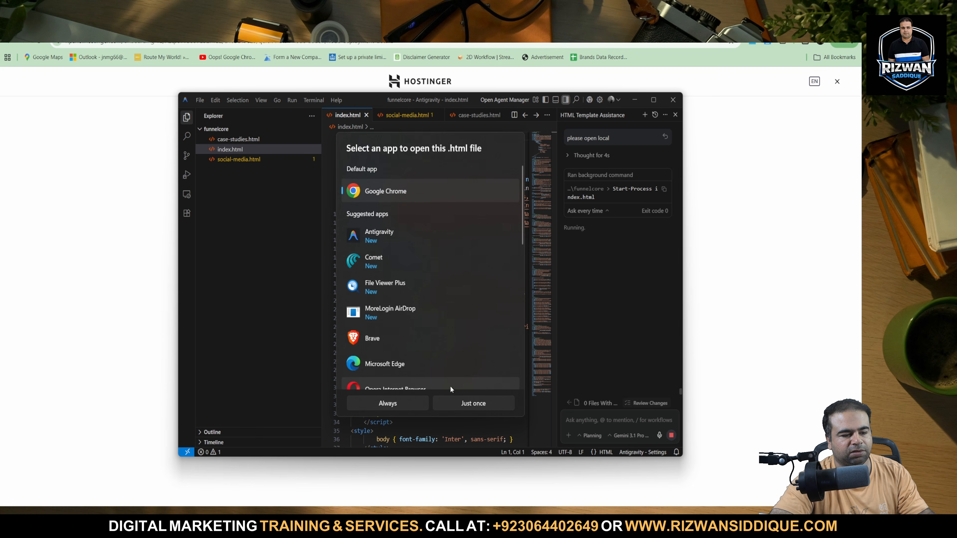
pyautogui.click(454, 403)
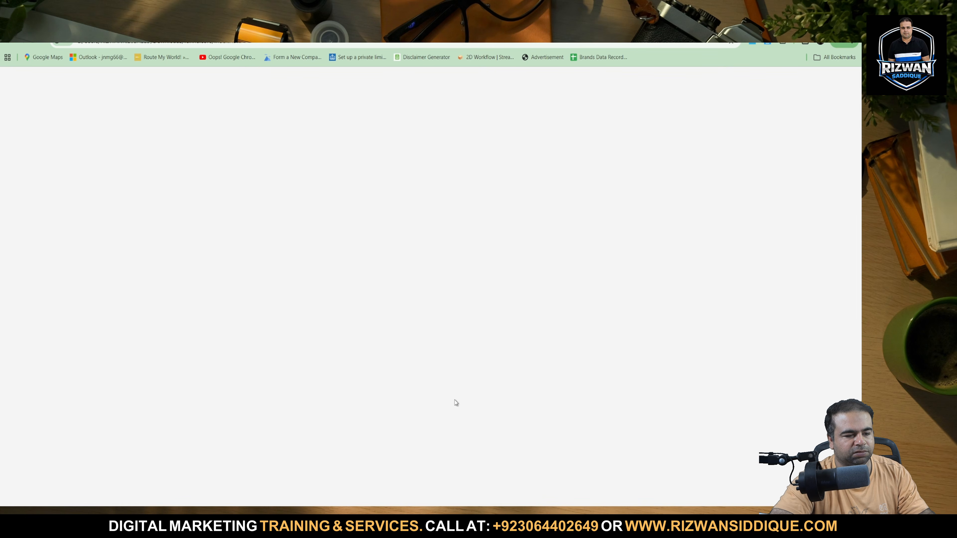
# Look through the sections of the locally opened Hala Technology home page and return to its hero section.
pyautogui.scroll(-15, 394, 331)
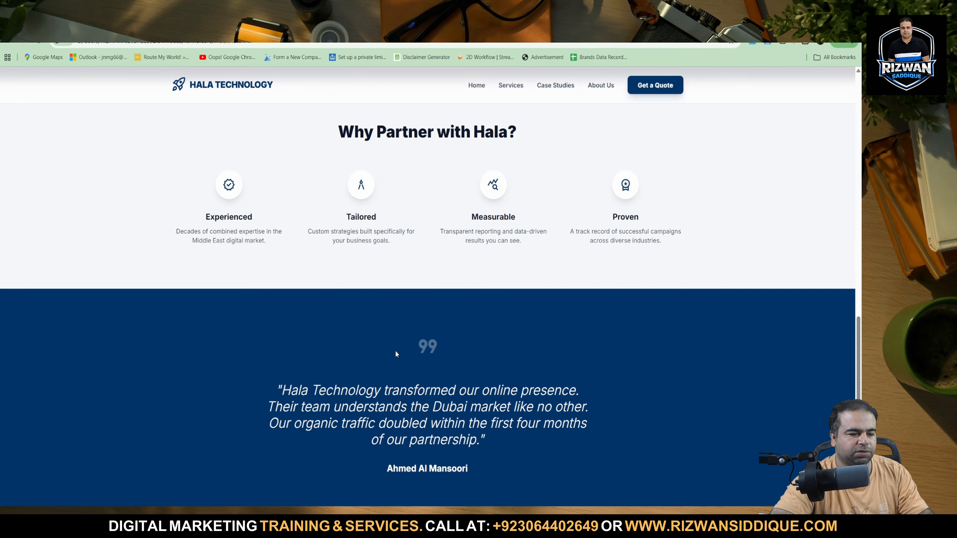
pyautogui.scroll(-10, 396, 354)
pyautogui.scroll(20, 396, 356)
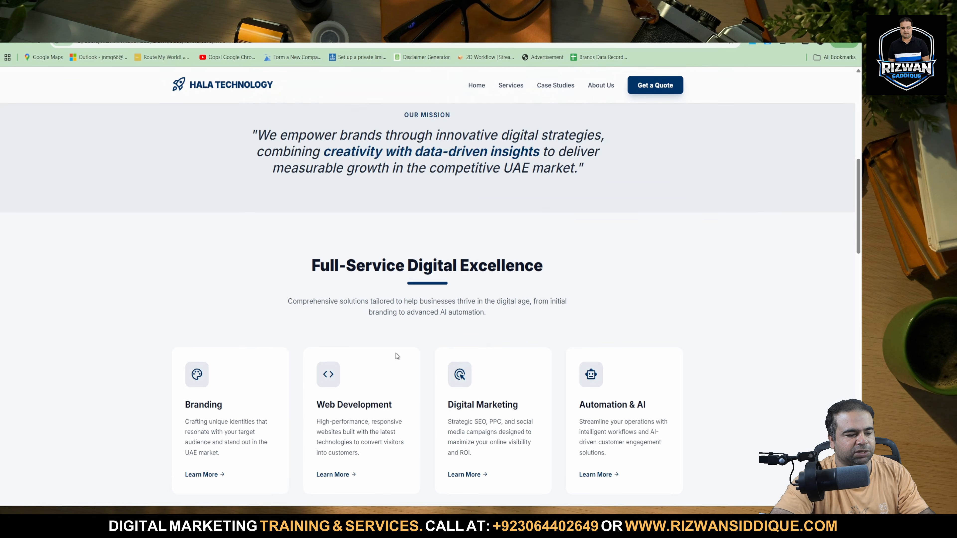
pyautogui.scroll(-20, 397, 356)
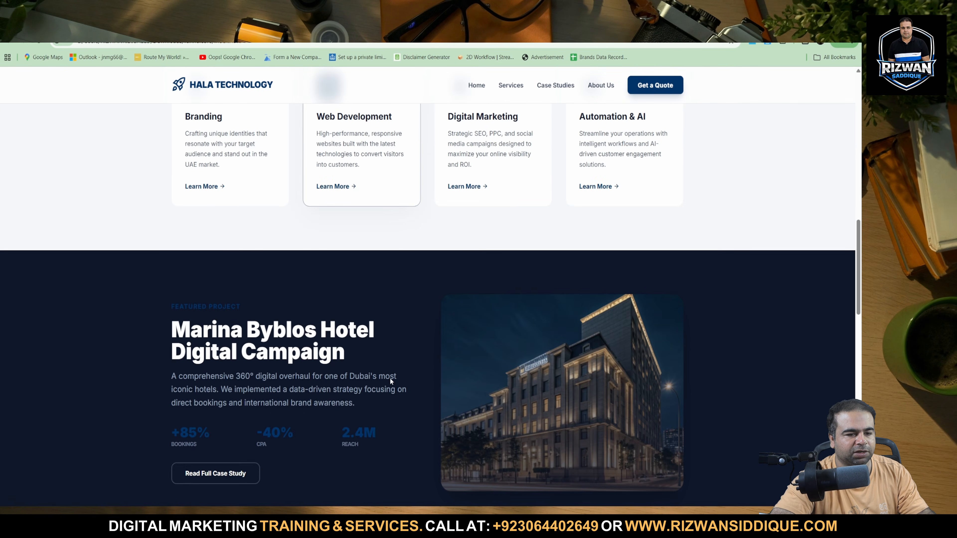
pyautogui.scroll(20, 395, 386)
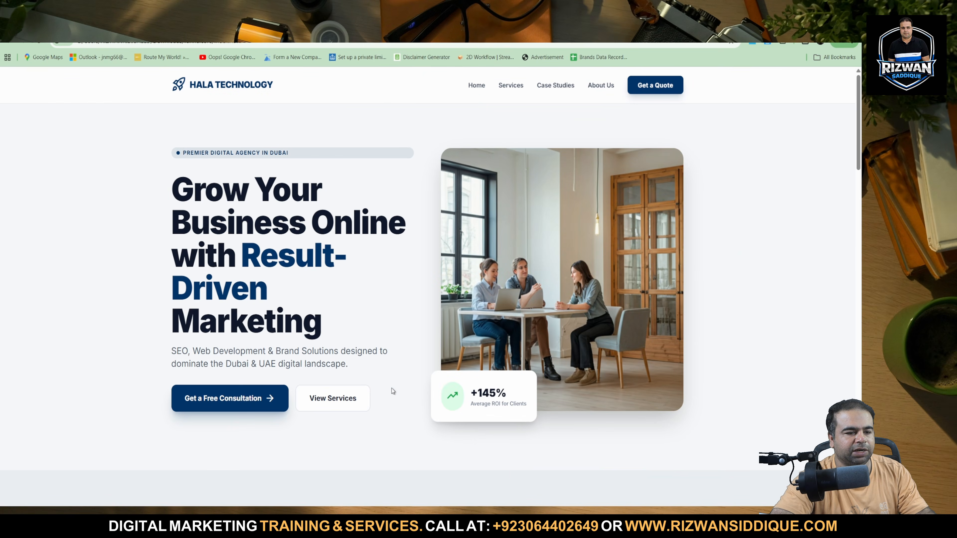
pyautogui.hotkey('alt', 'Tab')
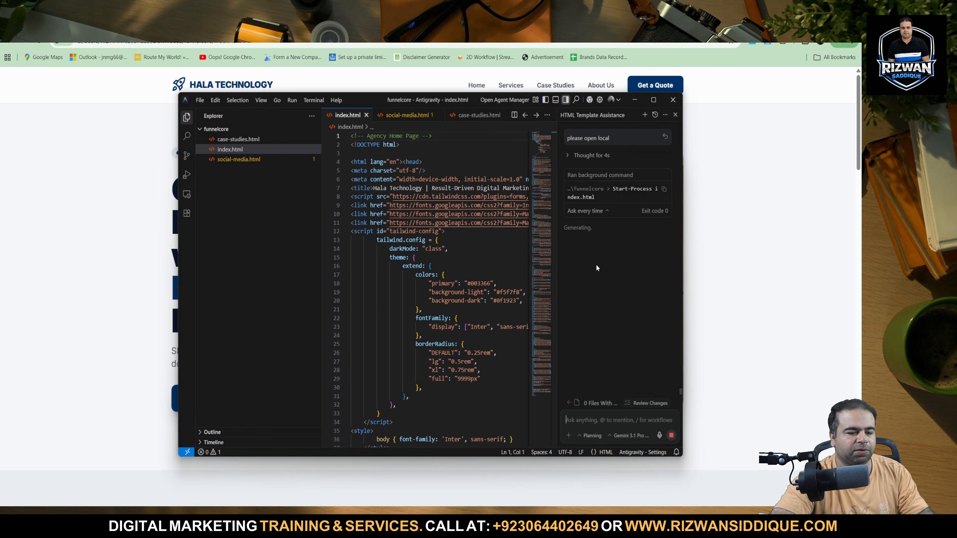
pyautogui.click(776, 306)
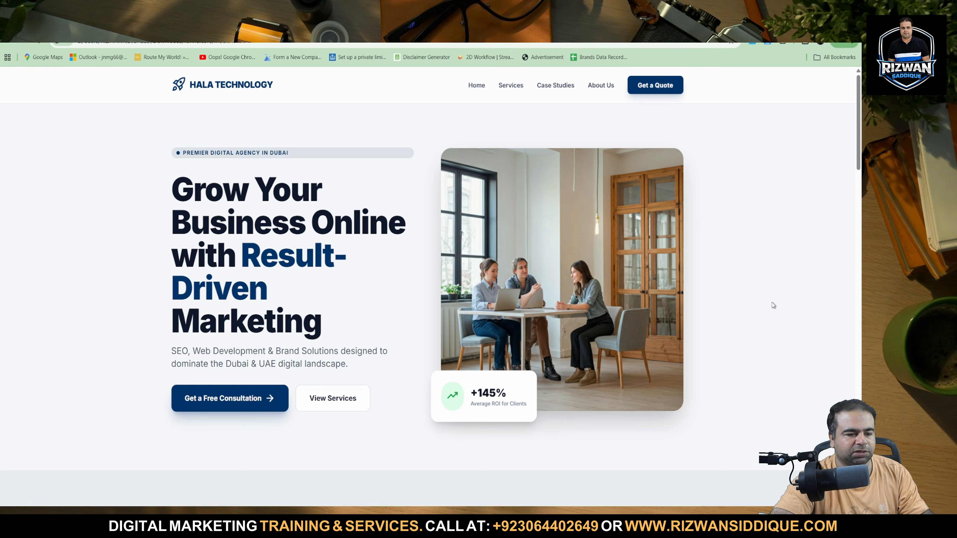
# Switch to Formspree, try to create a form in My First Project and follow the verification notice to the account page.
pyautogui.hotkey('ctrl', 'Tab')
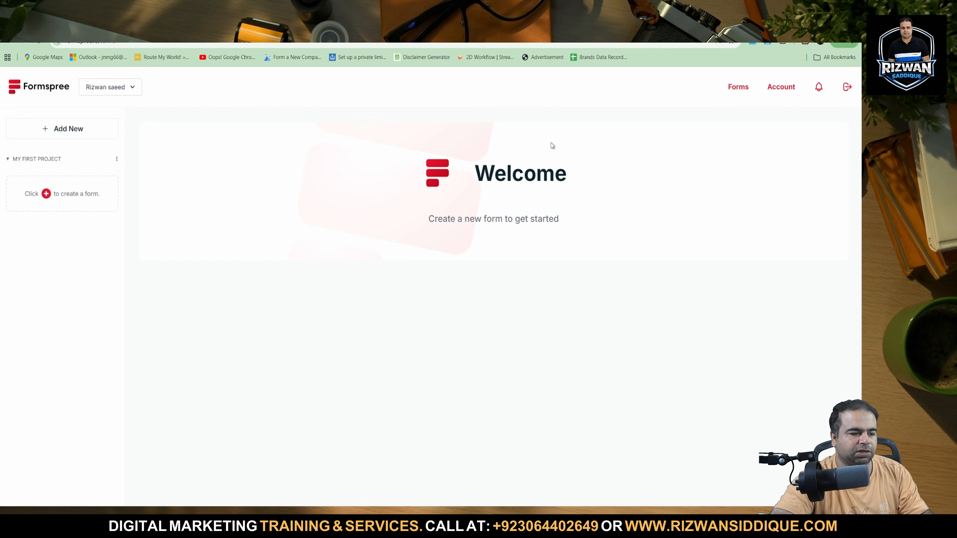
pyautogui.click(43, 203)
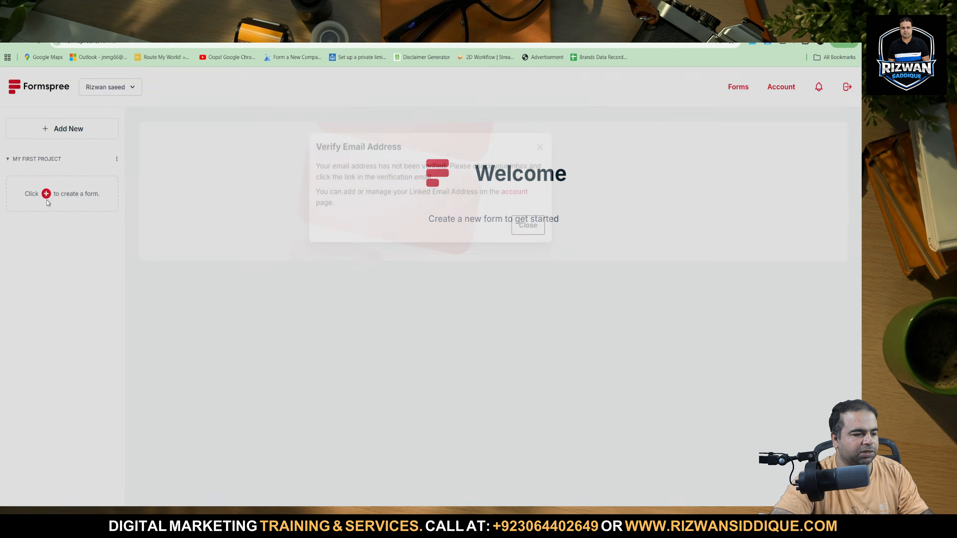
pyautogui.doubleClick(361, 172)
pyautogui.tripleClick(362, 174)
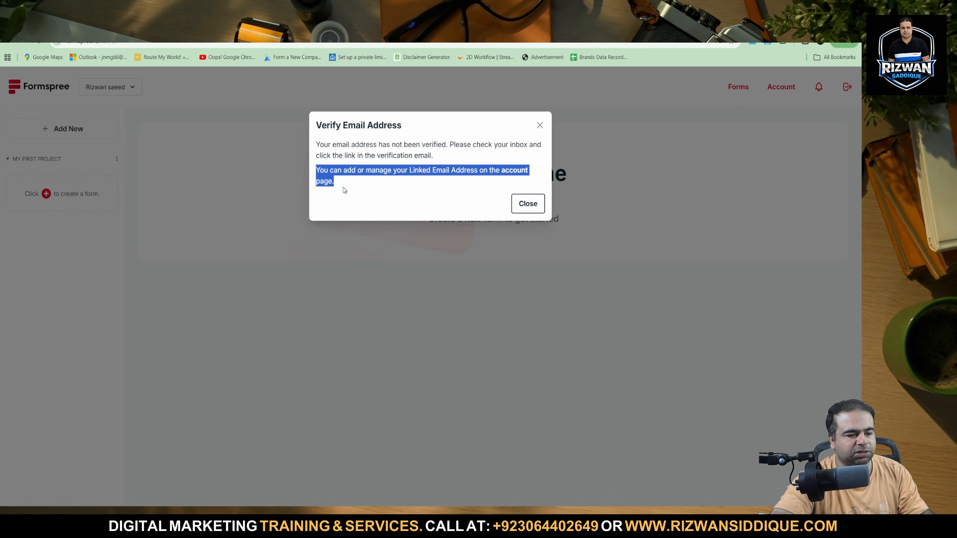
pyautogui.click(344, 191)
pyautogui.click(515, 172)
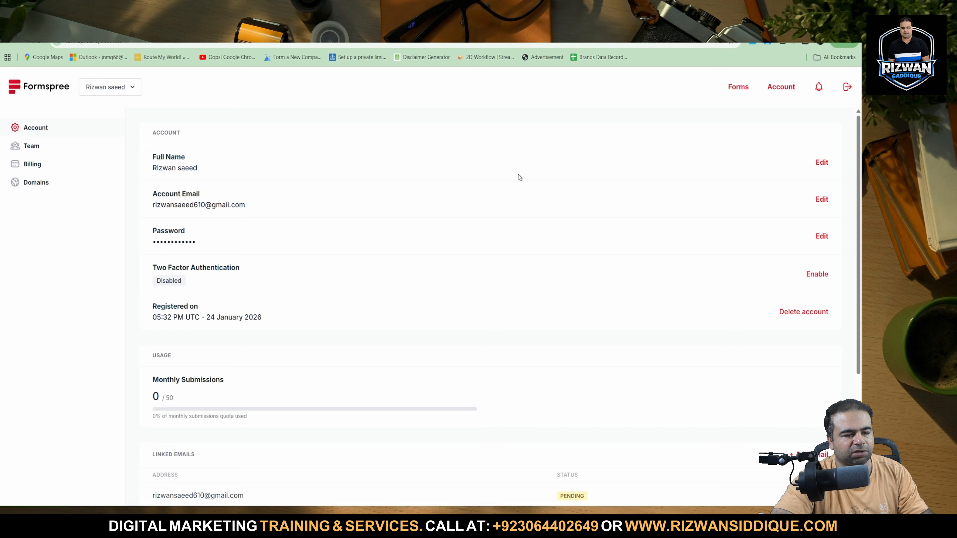
# Review the account details and linked emails, and look at the Team and Domains pages.
pyautogui.scroll(-5, 308, 354)
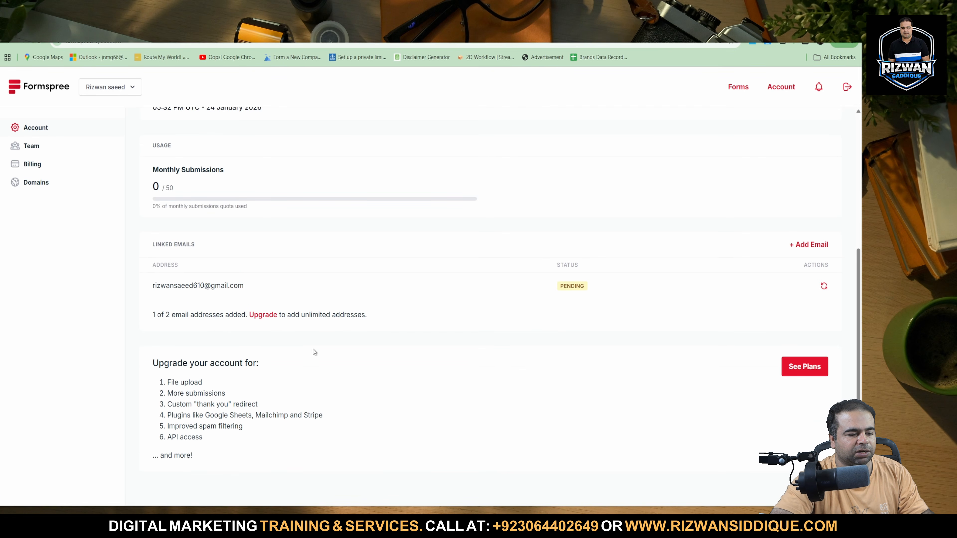
pyautogui.scroll(5, 534, 358)
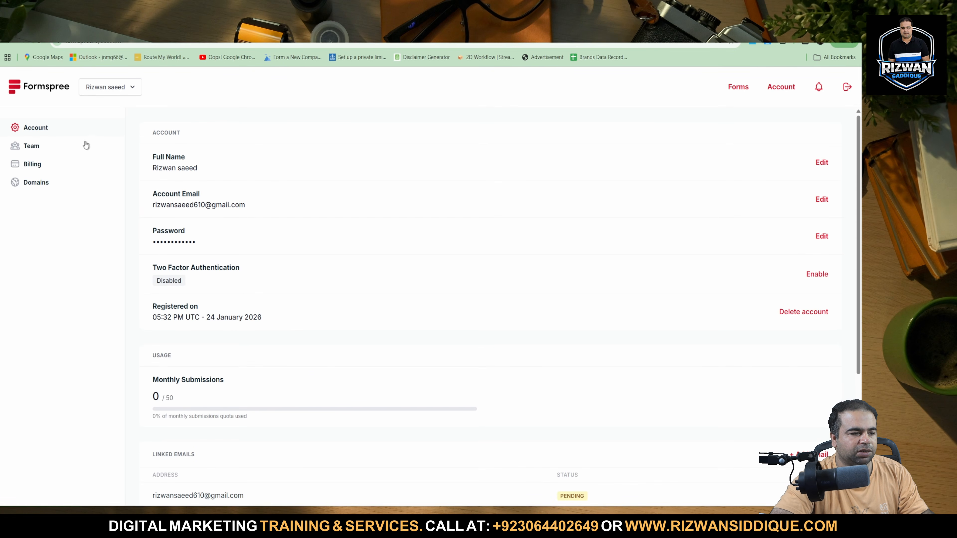
pyautogui.click(37, 162)
pyautogui.click(44, 150)
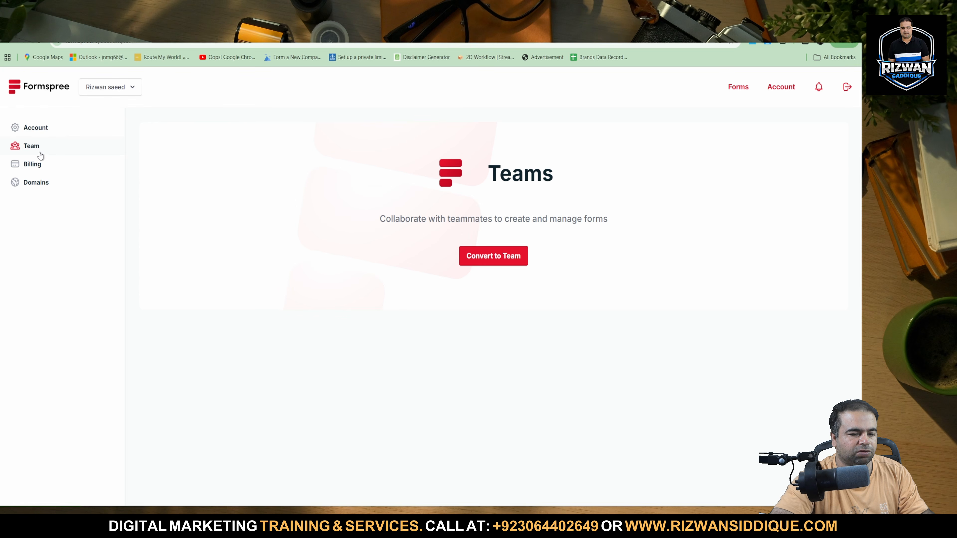
pyautogui.click(39, 183)
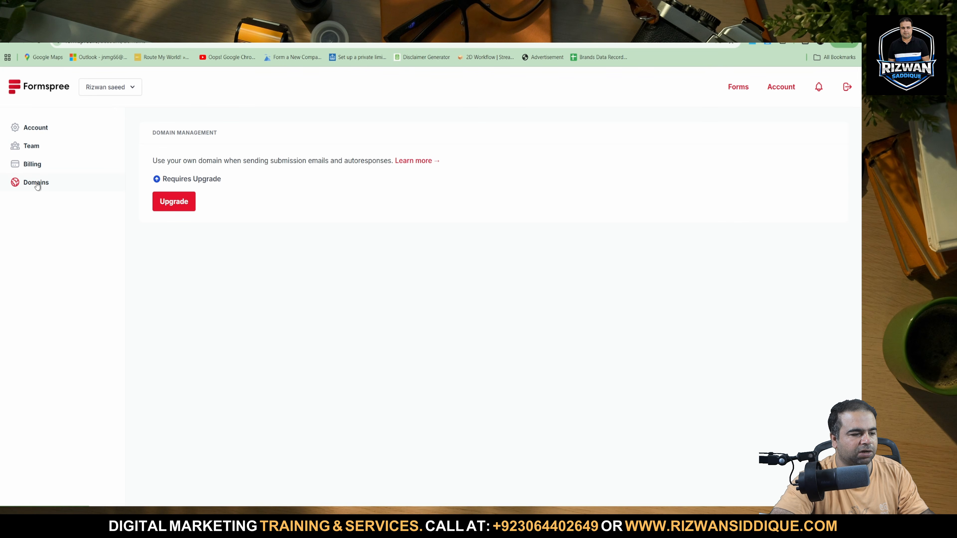
# Go to the Formspree home page and copy its sample HTML form code.
pyautogui.click(42, 88)
pyautogui.doubleClick(425, 256)
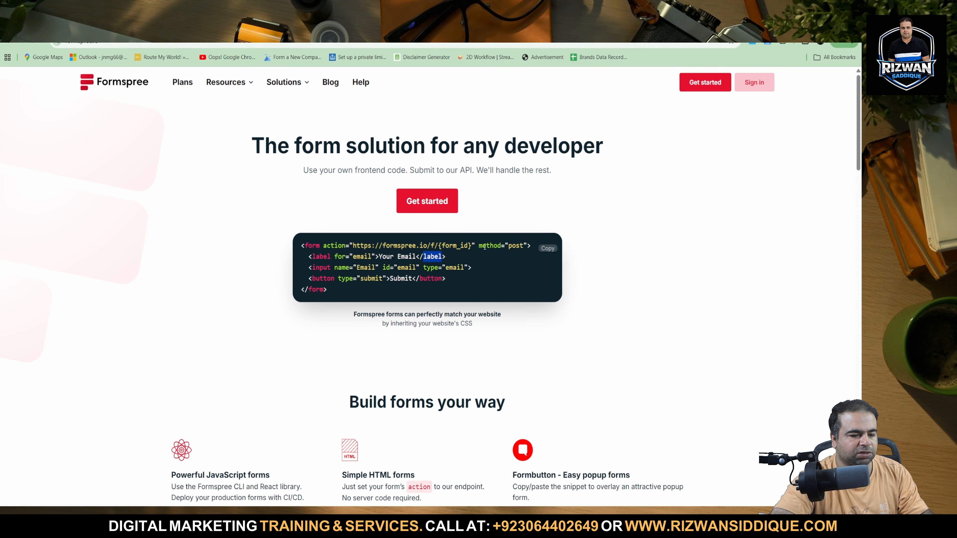
pyautogui.click(548, 249)
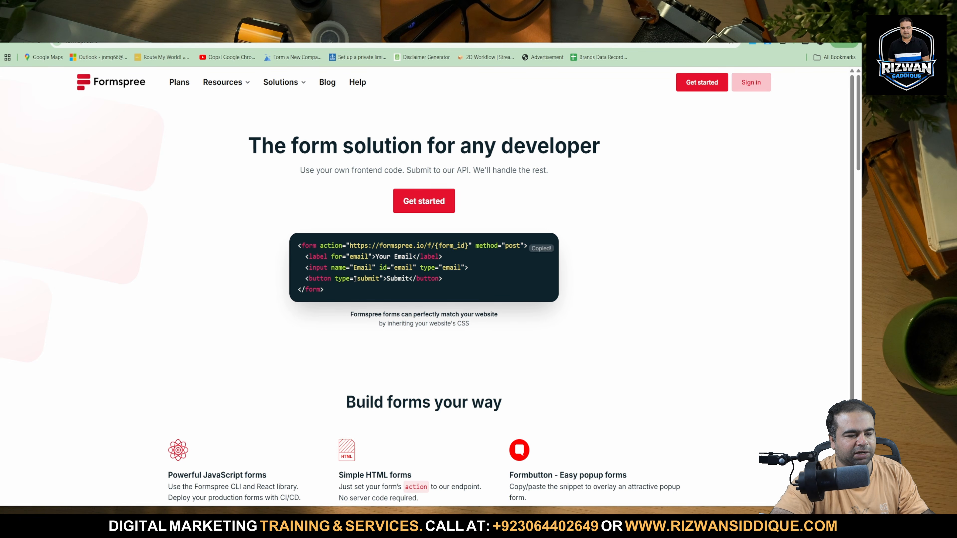
pyautogui.moveTo(355, 279); pyautogui.dragTo(326, 287)
pyautogui.moveTo(302, 243); pyautogui.dragTo(368, 325)
pyautogui.click(441, 312)
# Look over the Formspree home page from the form overview and third-party integrations to the footer.
pyautogui.scroll(-15, 469, 279)
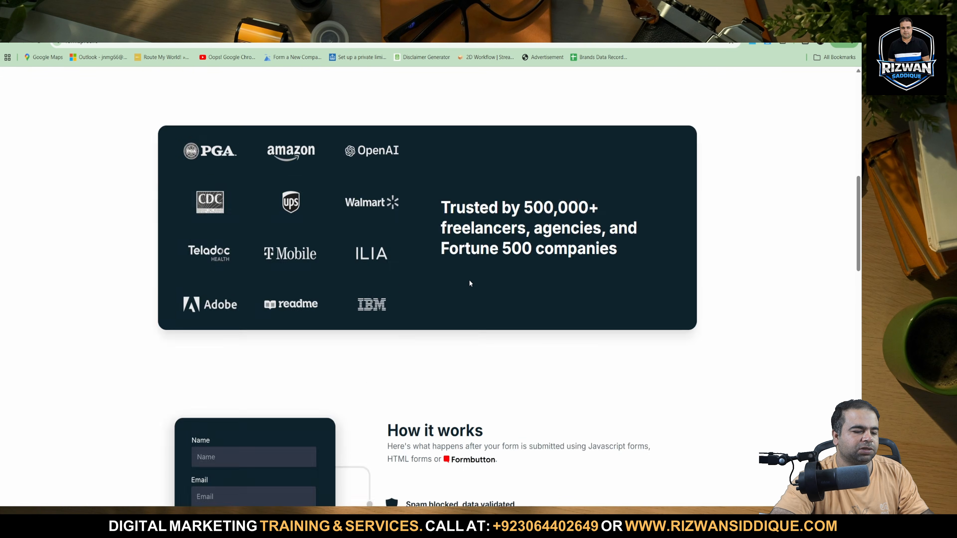
pyautogui.scroll(-10, 469, 283)
pyautogui.scroll(15, 468, 282)
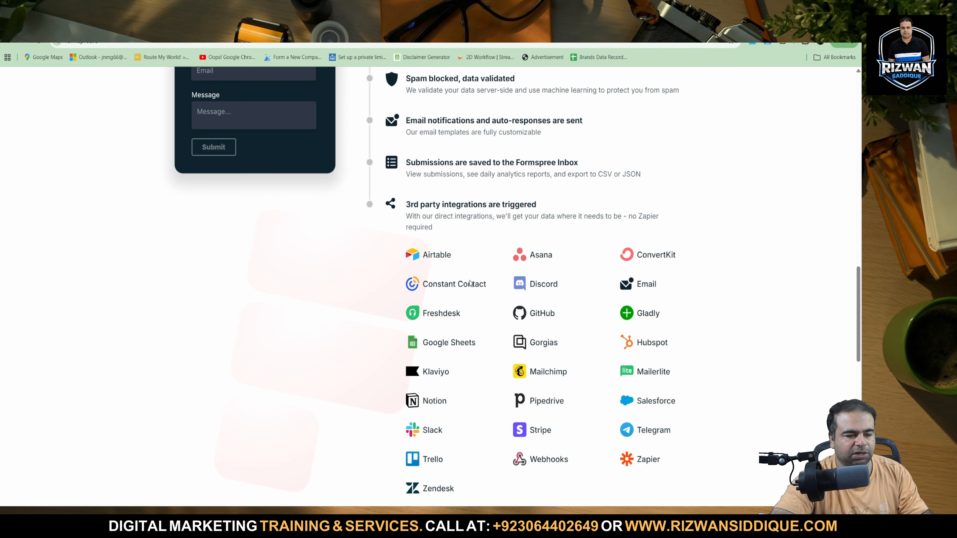
pyautogui.scroll(-8, 659, 333)
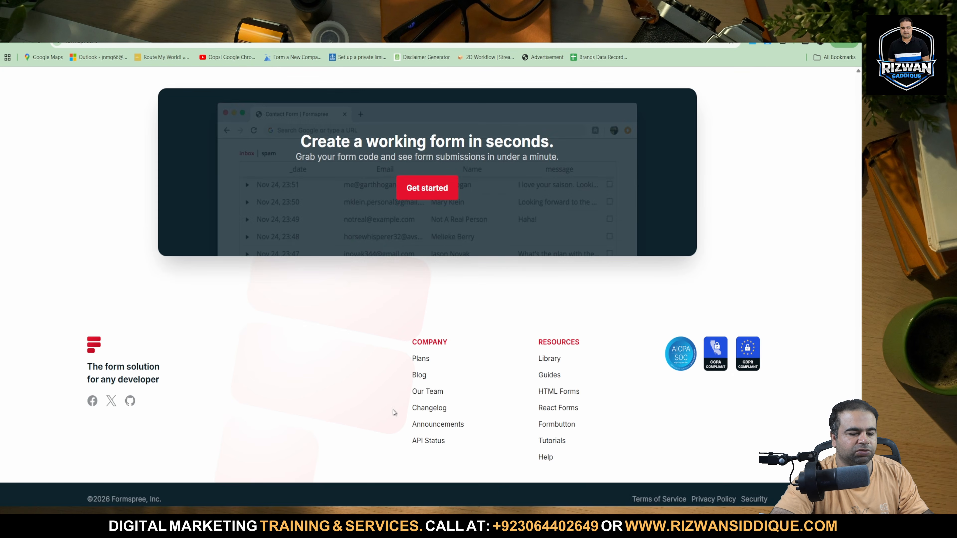
pyautogui.scroll(20, 417, 348)
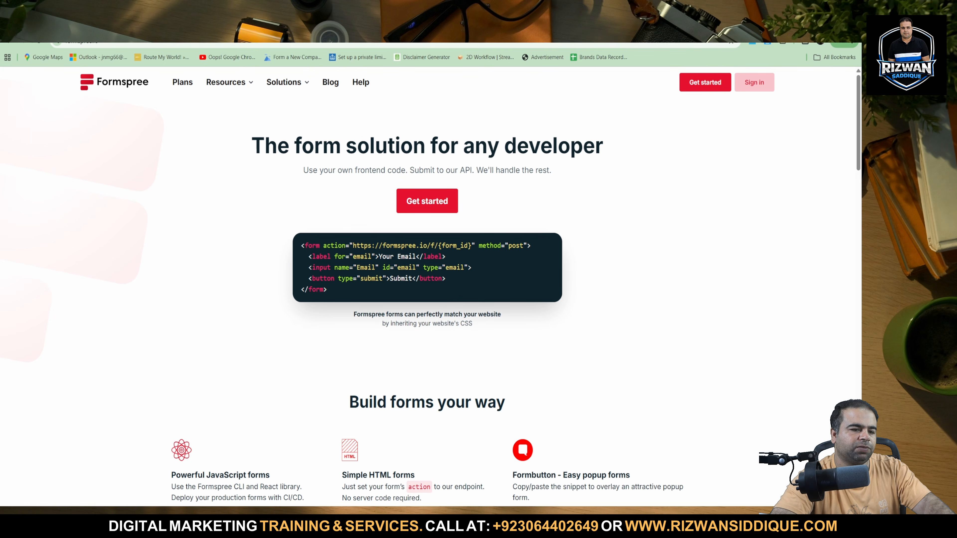
# Switch to Gmail and check the inbox's Primary, Promotions and Social categories for the Formspree verification email.
pyautogui.click(75, 24)
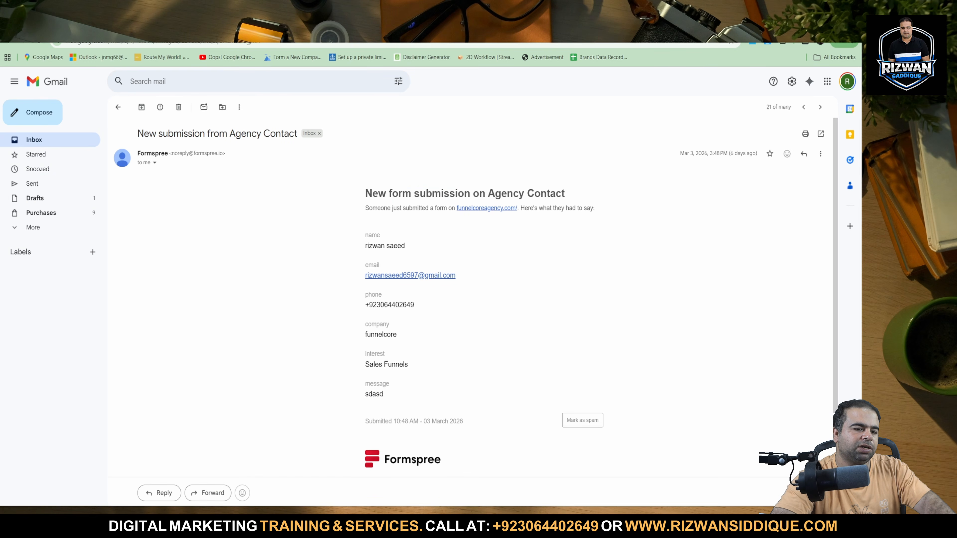
pyautogui.click(71, 140)
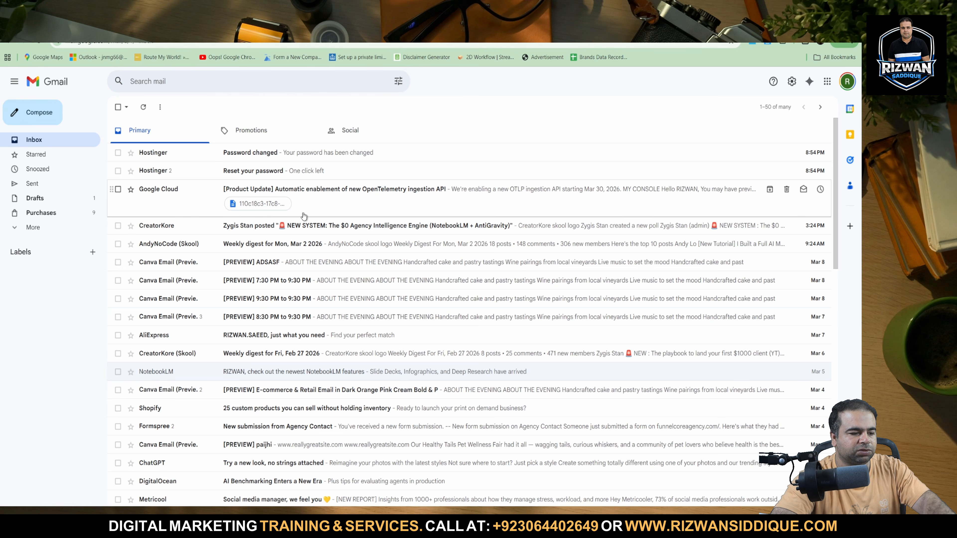
pyautogui.click(260, 128)
pyautogui.click(342, 129)
pyautogui.click(168, 136)
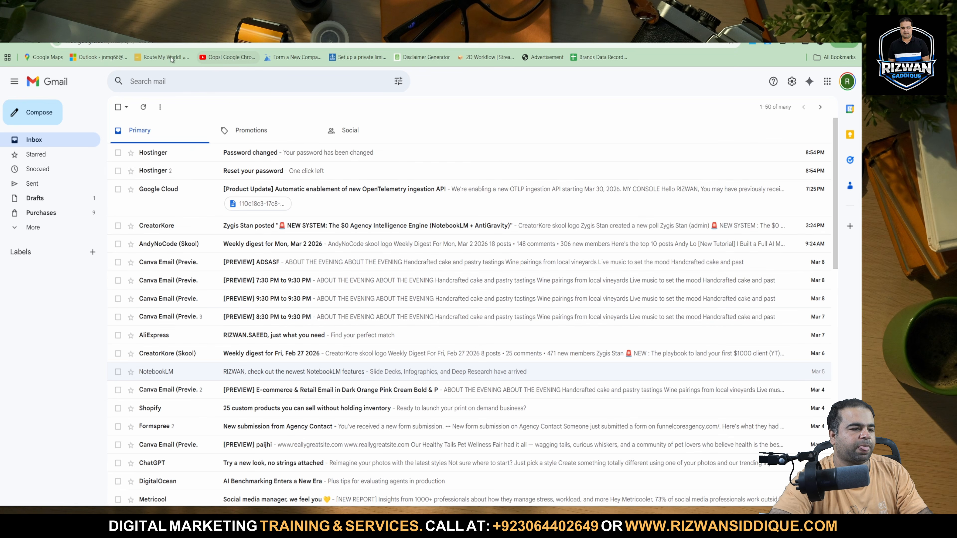
# Switch to the completed Hostinger deployment, go to its dashboard and open the deployed website.
pyautogui.hotkey('ctrl', 'Tab')
pyautogui.scroll(-7, 348, 288)
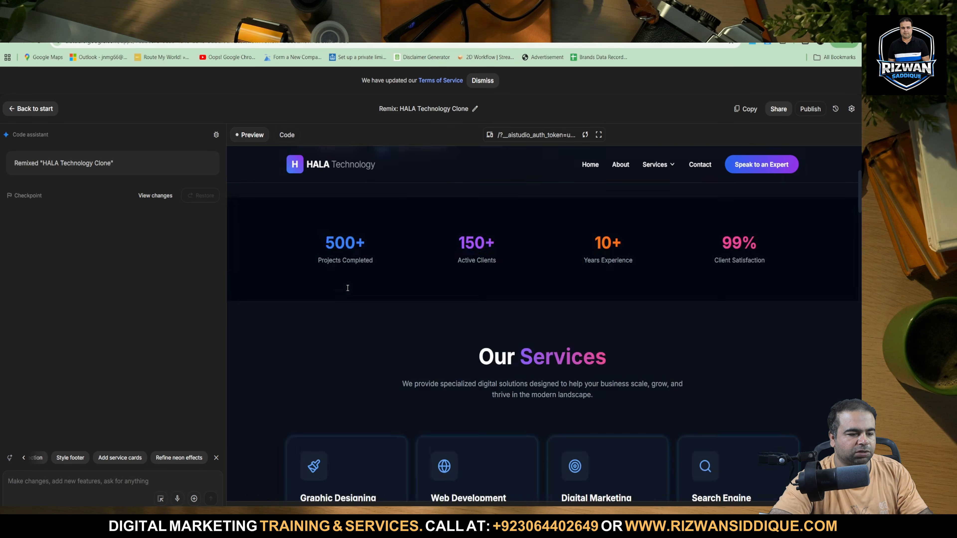
pyautogui.scroll(7, 348, 289)
pyautogui.hotkey('ctrl', 'Tab')
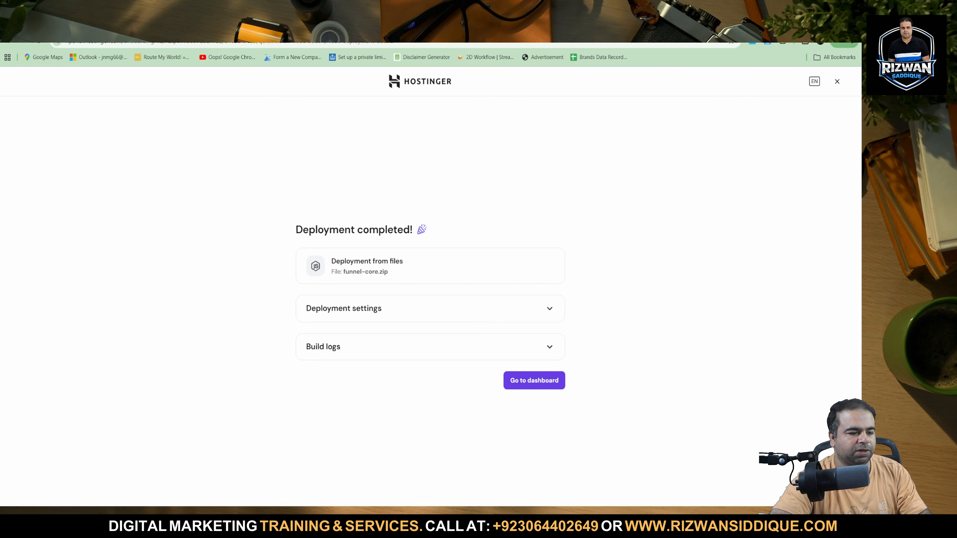
pyautogui.click(547, 381)
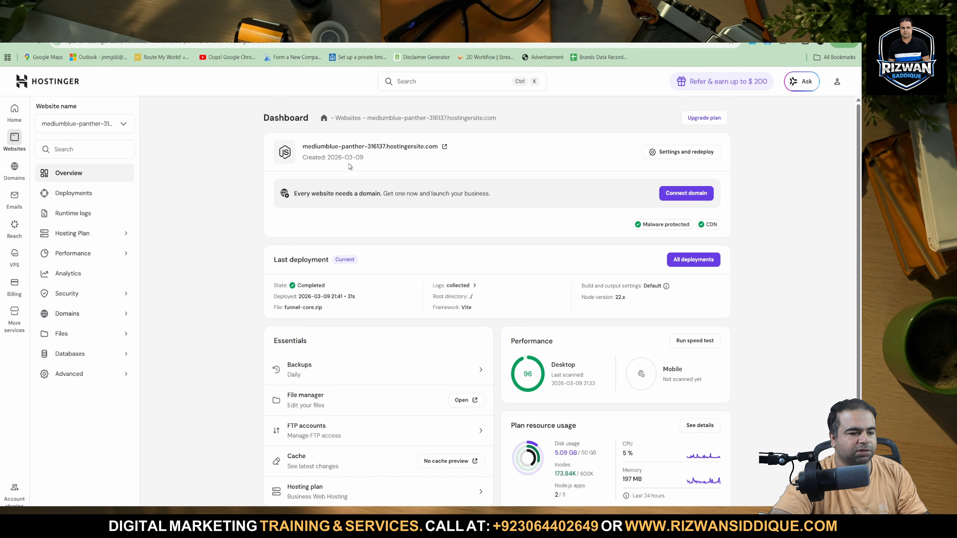
pyautogui.click(443, 147)
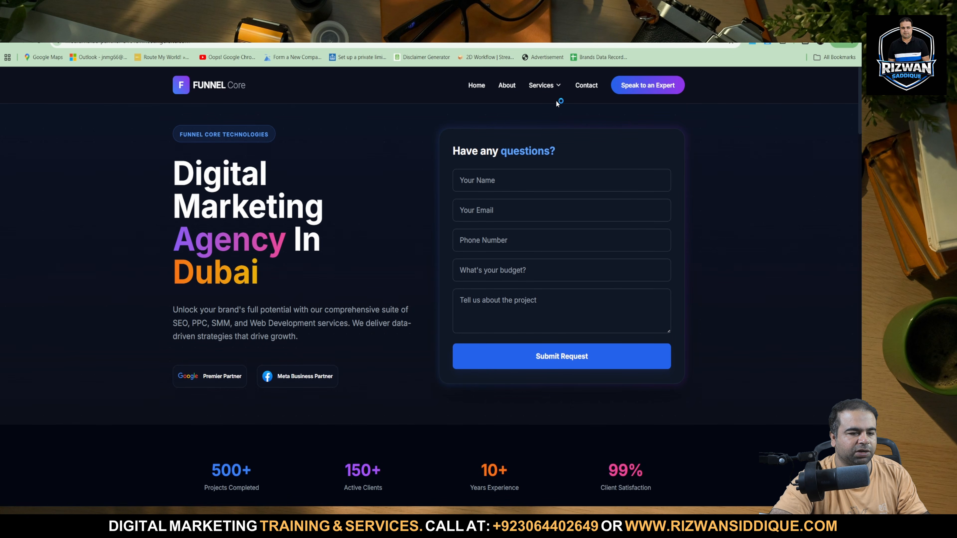
# Look over the live Funnel Core home page, including its Services submenu, service cards and project section.
pyautogui.moveTo(557, 88)
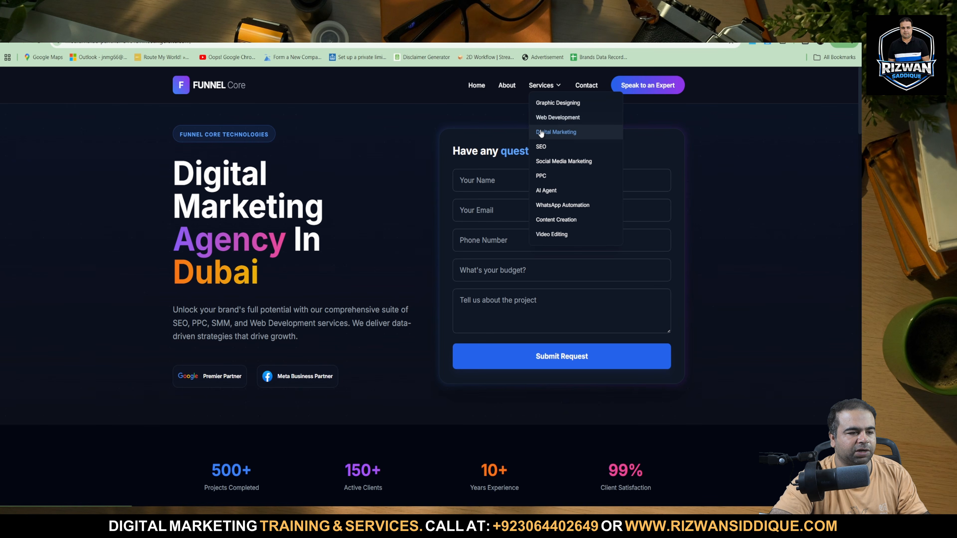
pyautogui.scroll(-12, 299, 263)
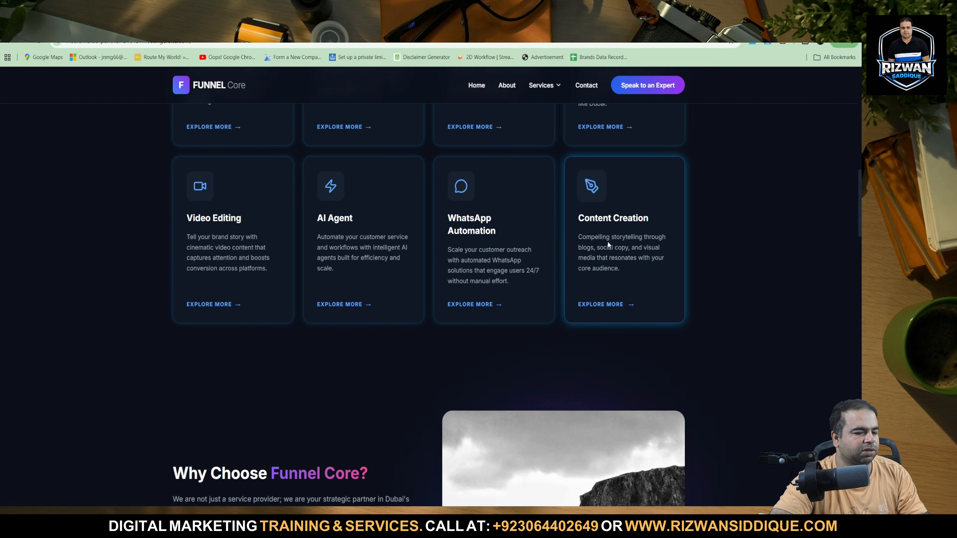
pyautogui.scroll(-8, 423, 335)
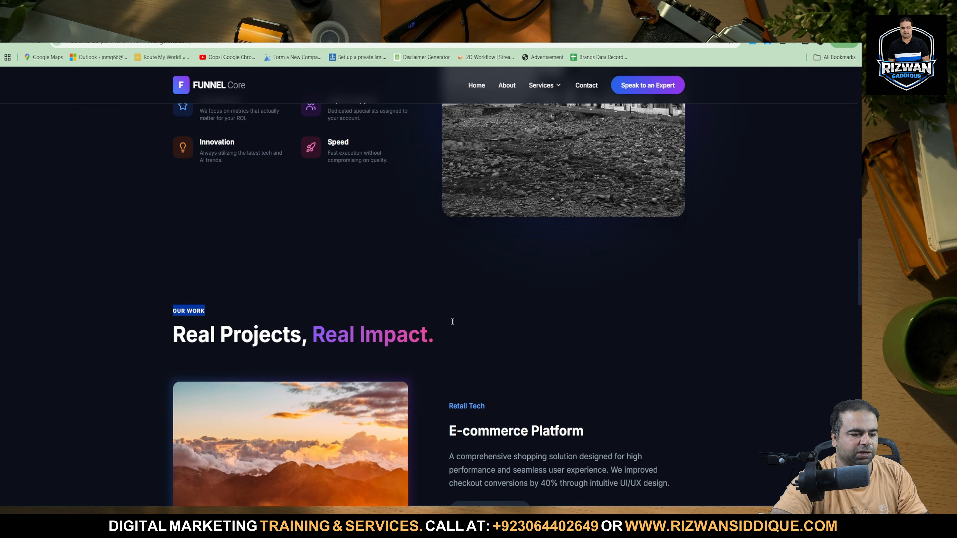
pyautogui.scroll(-20, 554, 306)
pyautogui.scroll(20, 489, 288)
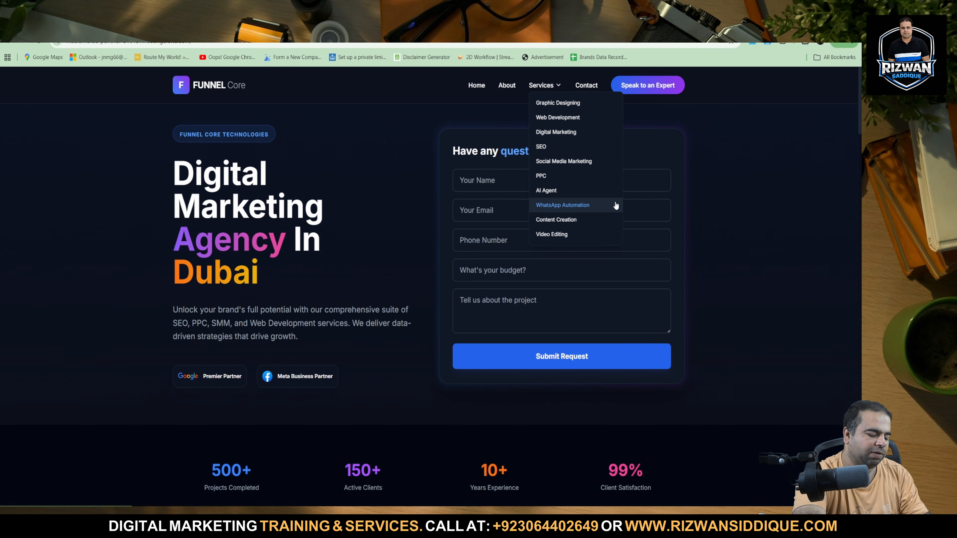
# Capture a screenshot of the expanded Services submenu and attach it to the code assistant prompt in AI Studio's HALA Technology Clone remix.
pyautogui.press('super+shift+s')
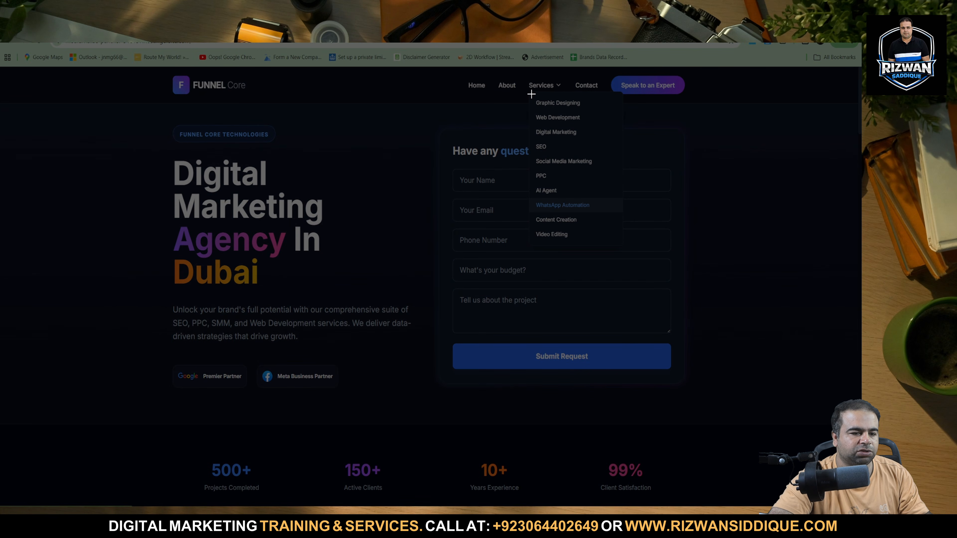
pyautogui.moveTo(527, 79); pyautogui.dragTo(603, 248)
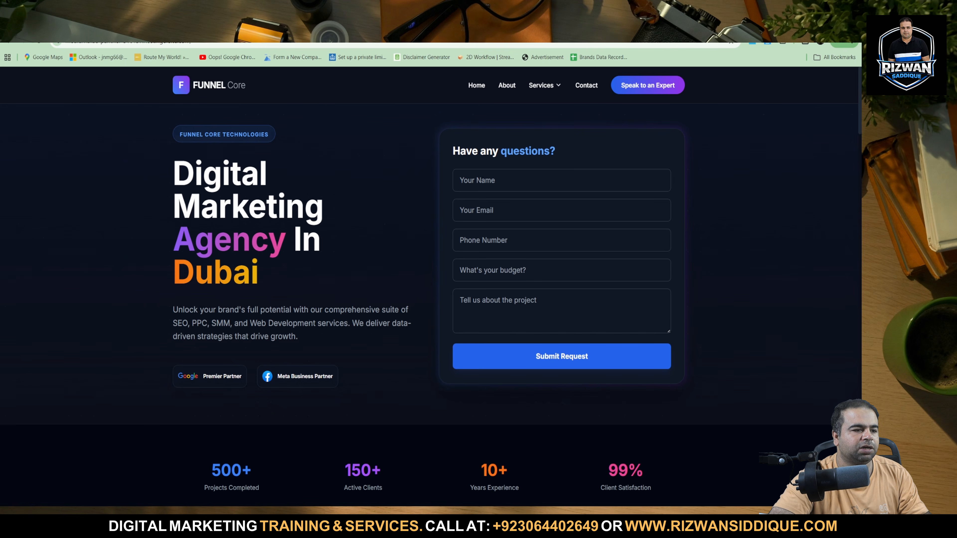
pyautogui.hotkey('ctrl', 'shift', 'Tab')
pyautogui.hotkey('ctrl', 'shift', 'Tab')
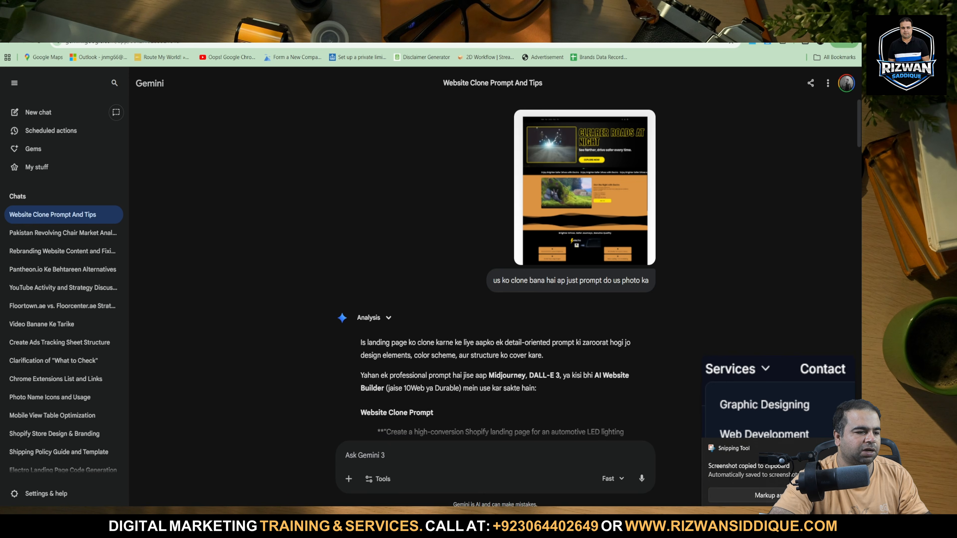
pyautogui.hotkey('ctrl', 'Tab')
pyautogui.click(77, 480)
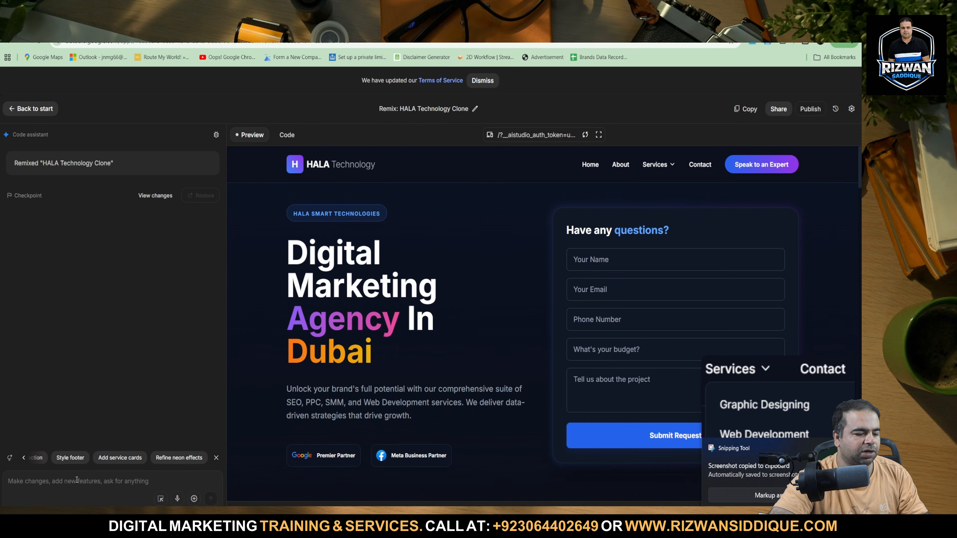
pyautogui.hotkey('ctrl', 'v')
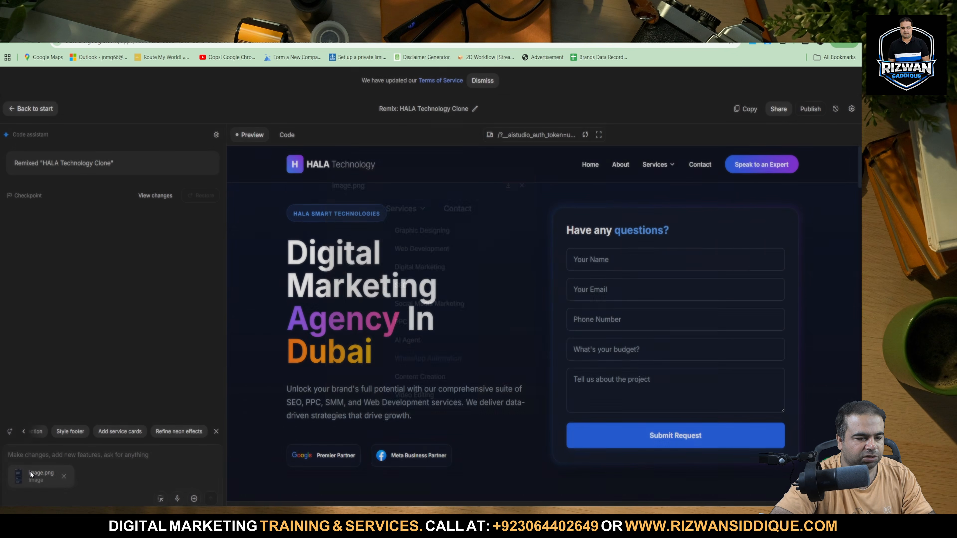
# Send the code assistant the prompt "please create all page one by one and attached link services page" with the attached image.
pyautogui.write('p')
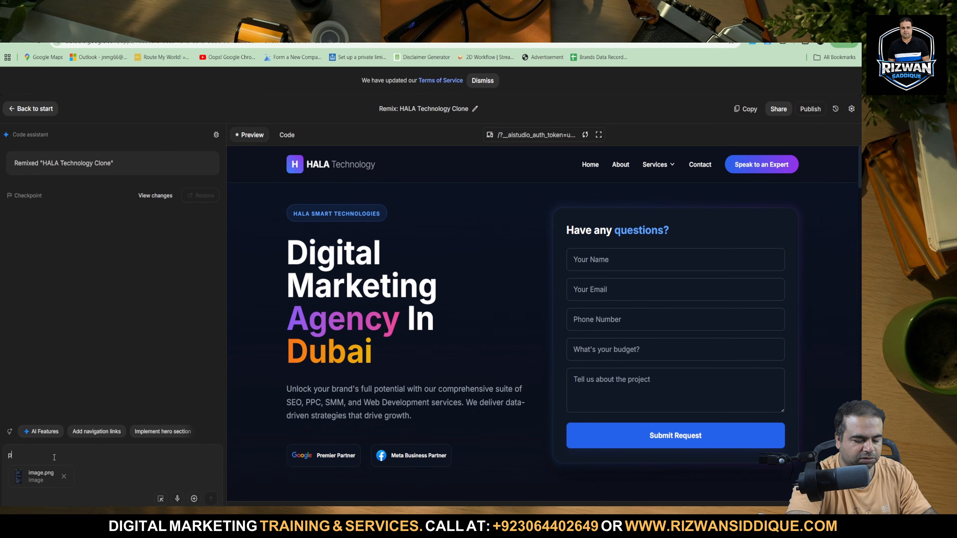
pyautogui.write('lease create ')
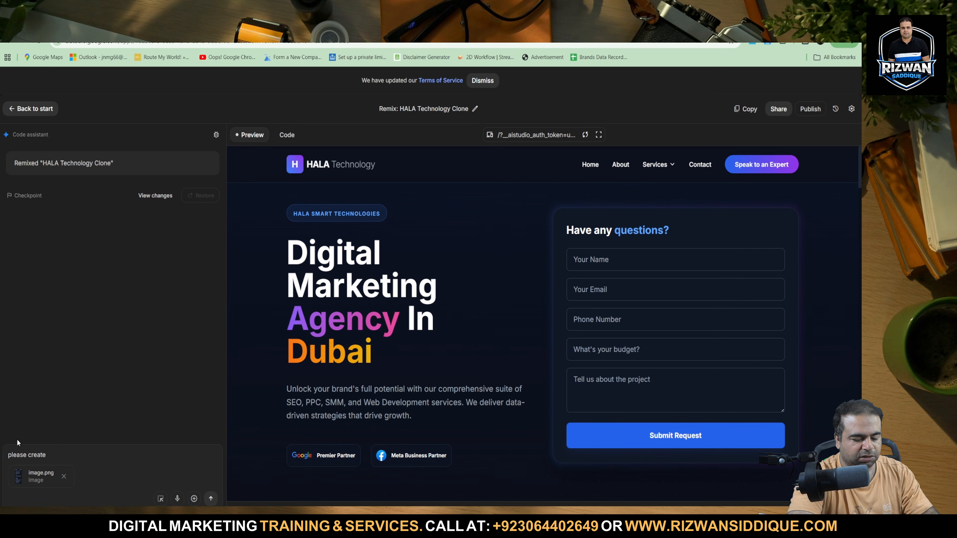
pyautogui.write('all page')
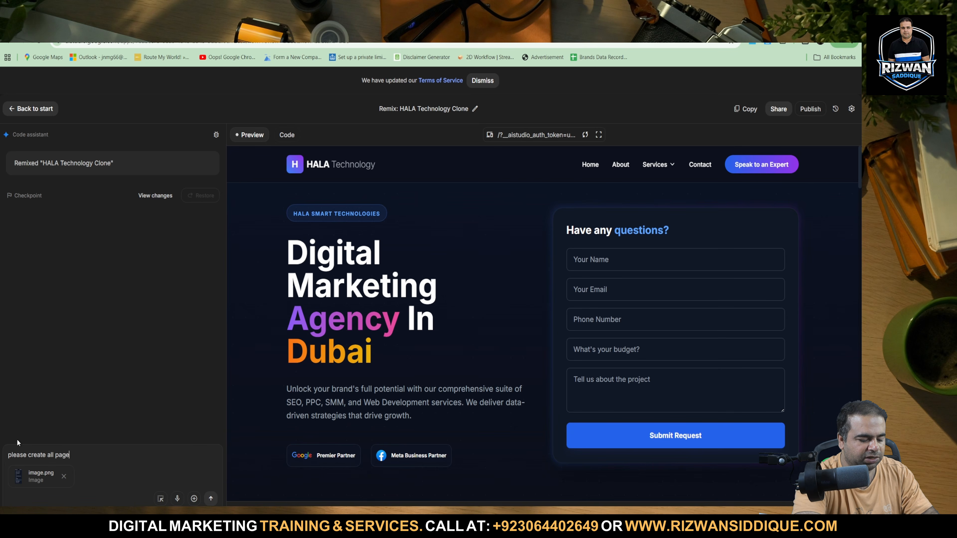
pyautogui.write(' o')
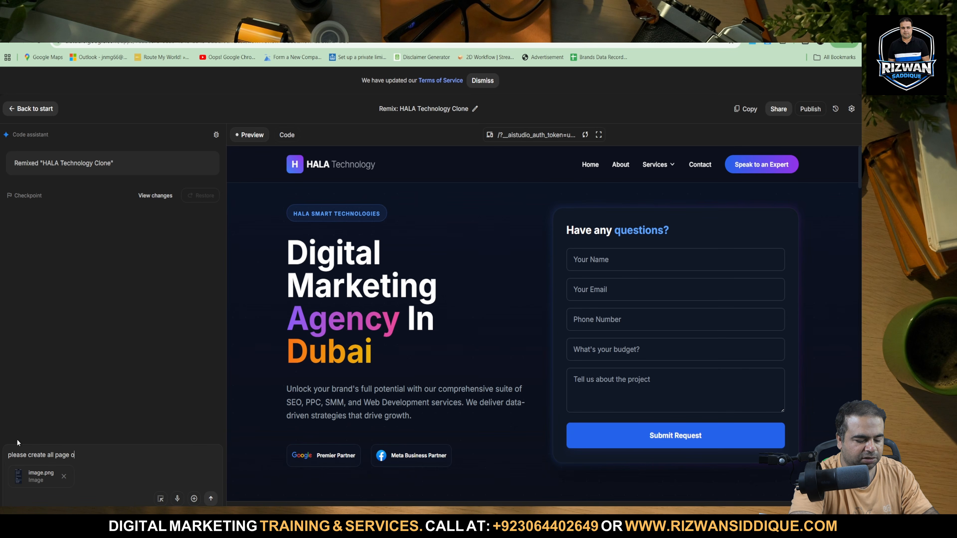
pyautogui.write('ne by o')
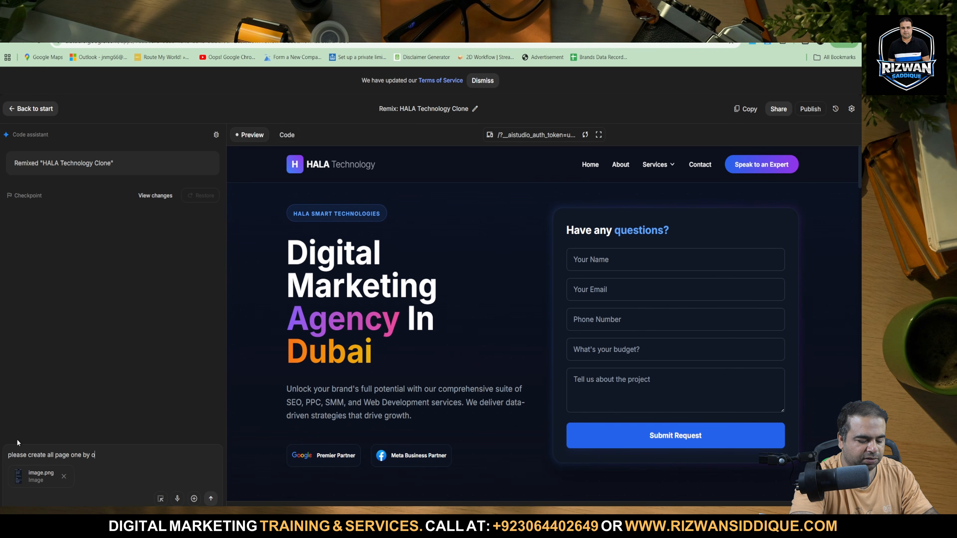
pyautogui.write('ne ')
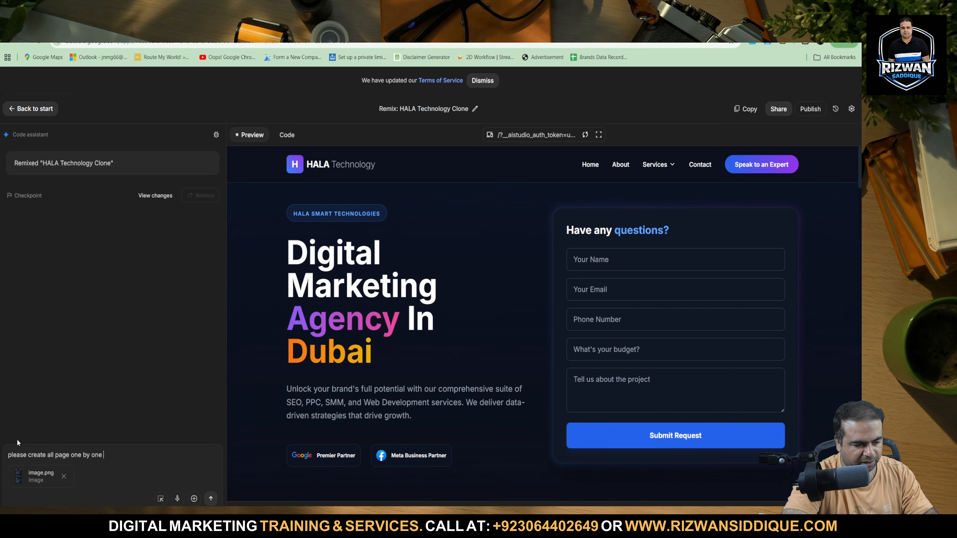
pyautogui.write('and ')
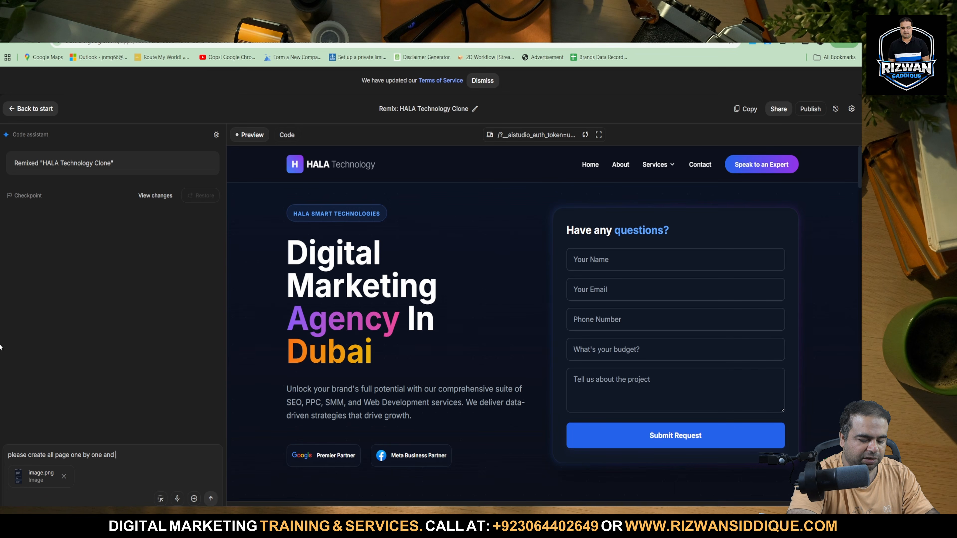
pyautogui.write('a')
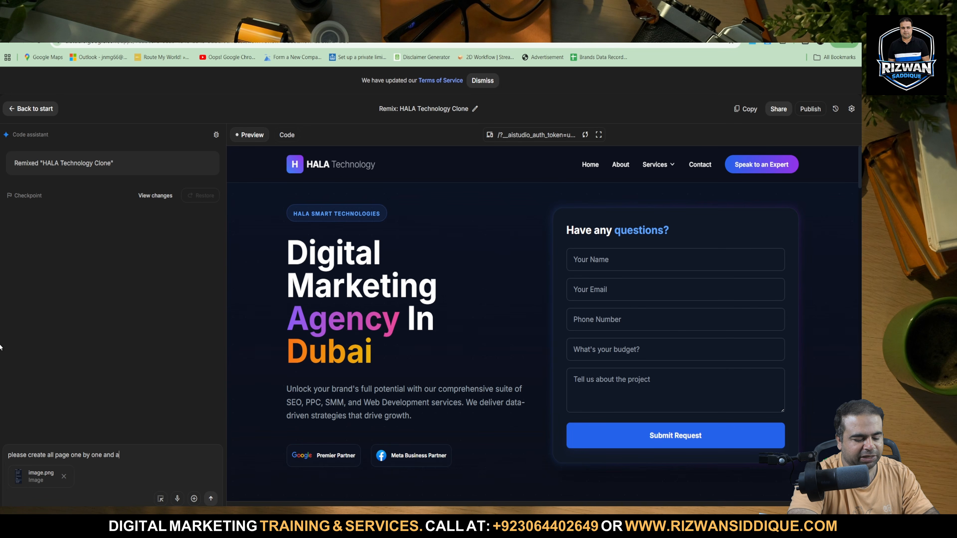
pyautogui.write('ttached')
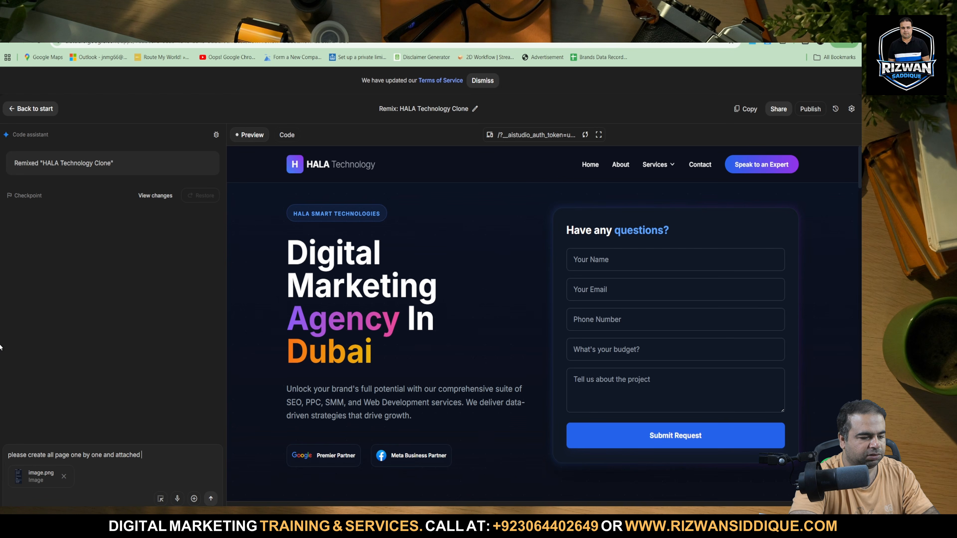
pyautogui.write(' link')
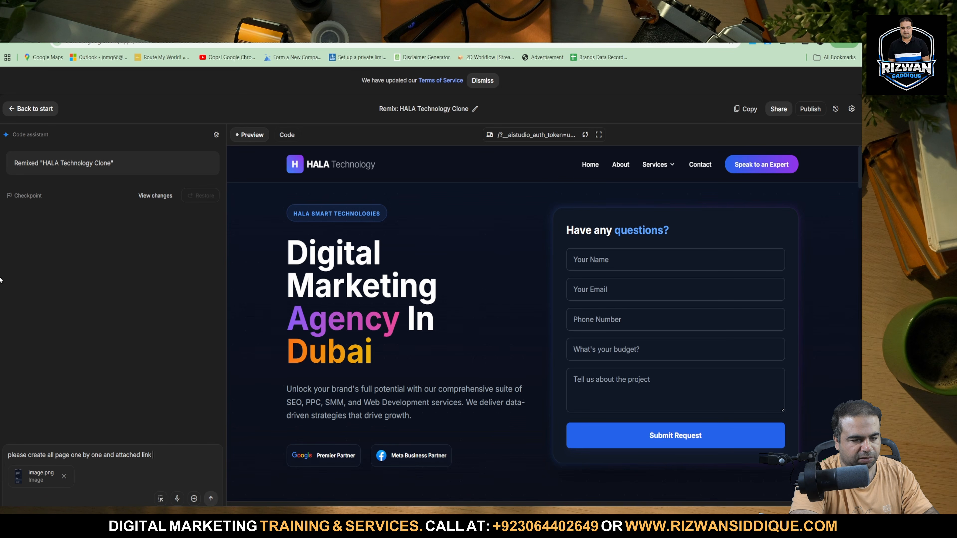
pyautogui.write(' ser')
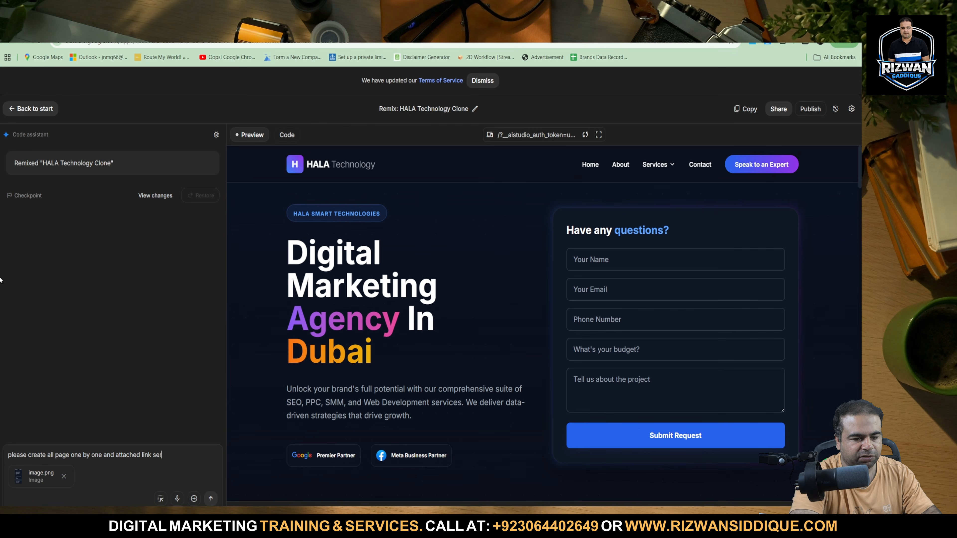
pyautogui.write('v')
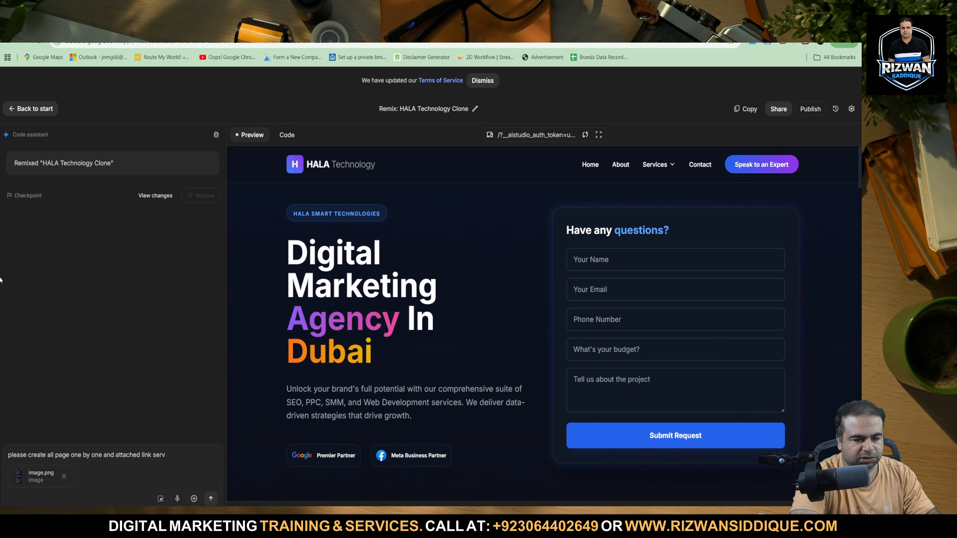
pyautogui.write('ice')
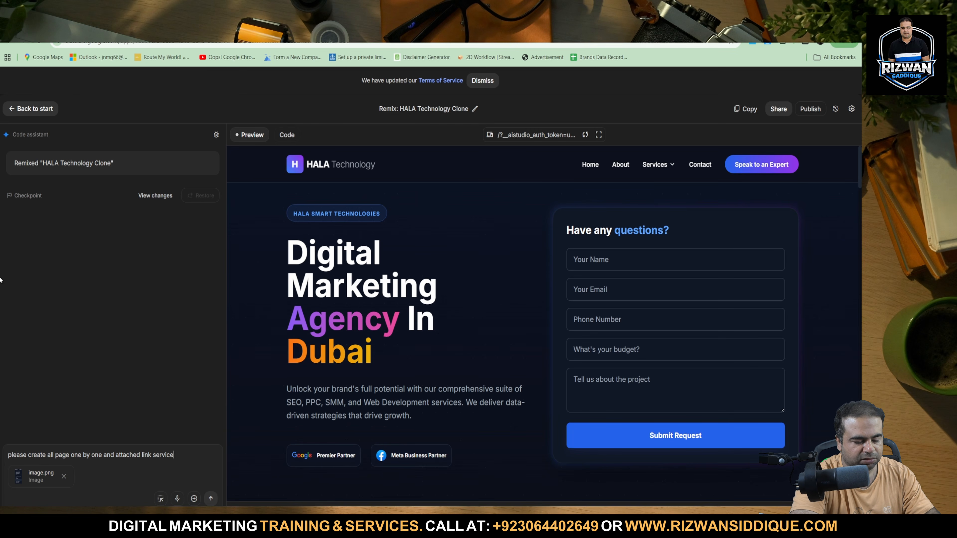
pyautogui.write('s page')
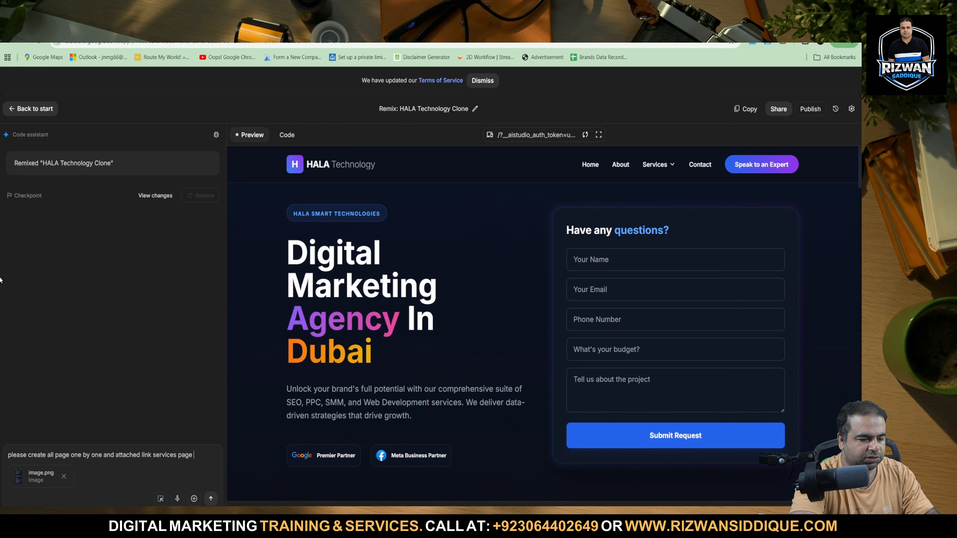
pyautogui.hotkey('shift', 'Return')
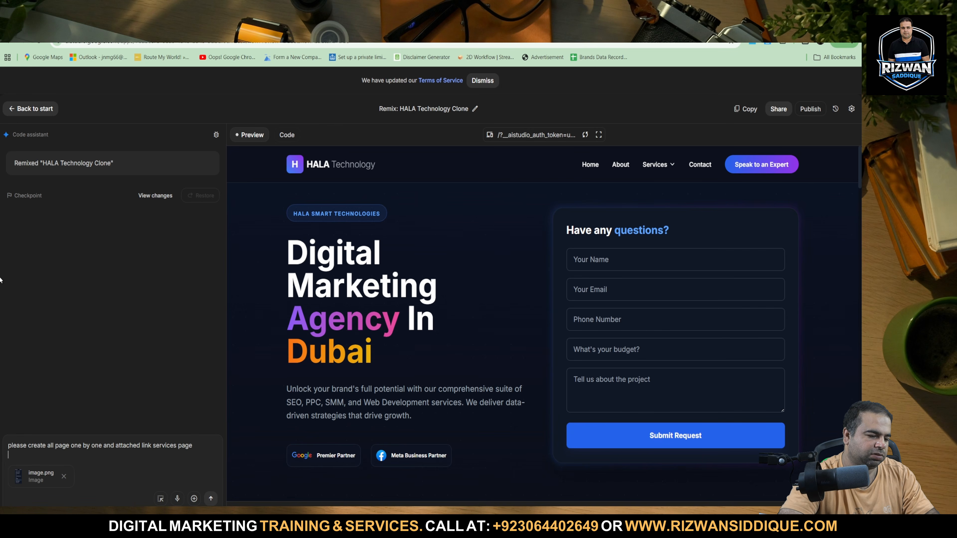
pyautogui.click(212, 499)
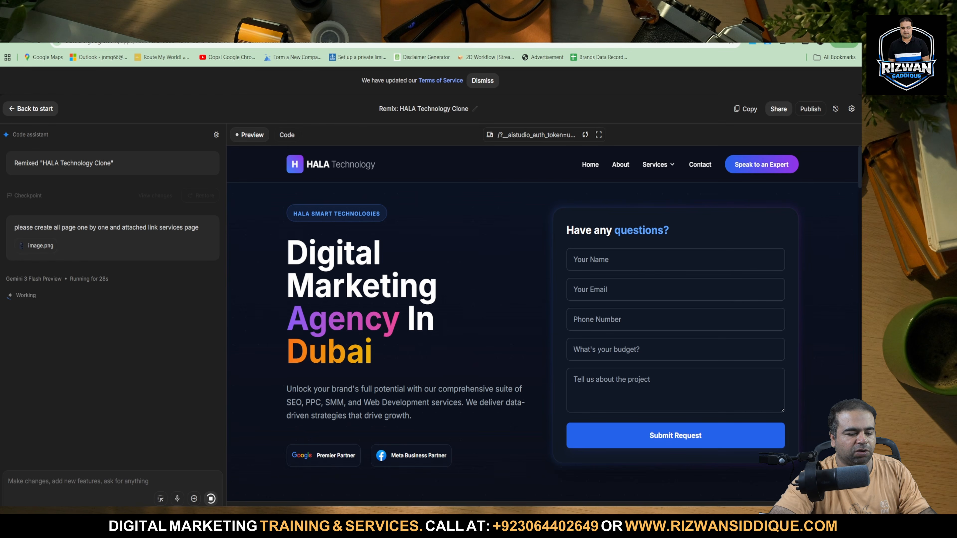
# Switch to the local HALA Technology page in the browser and check its Services, Case Studies and About Us navigation links.
pyautogui.hotkey('alt', 'Tab')
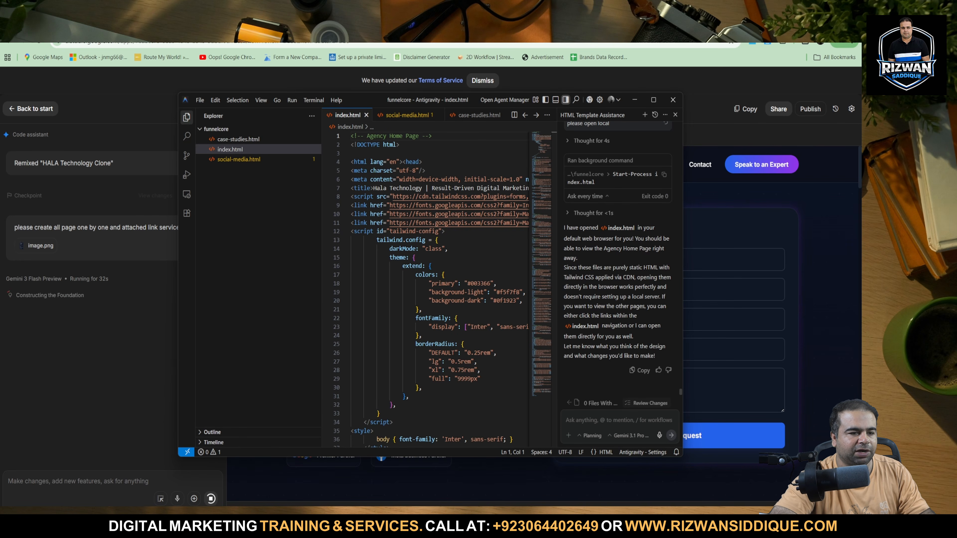
pyautogui.hotkey('alt', 'Tab')
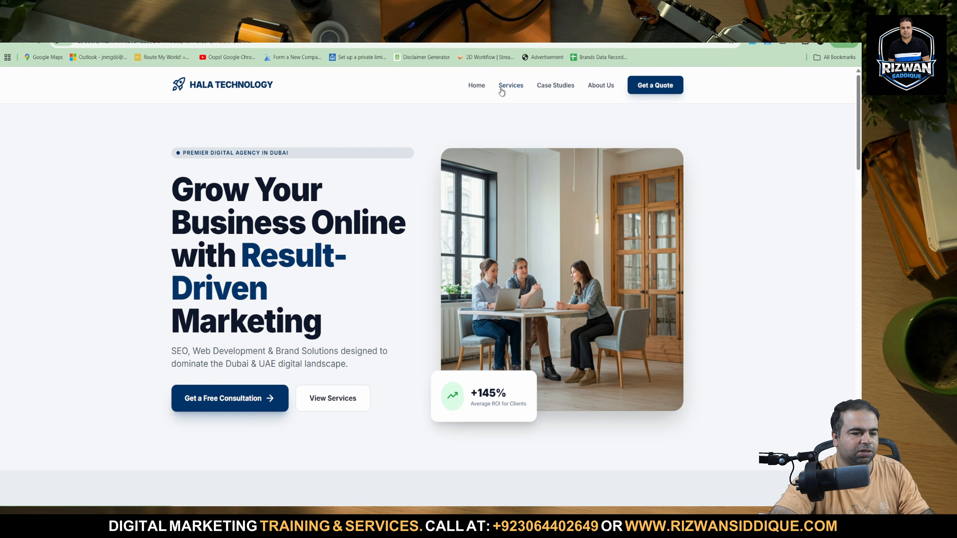
pyautogui.click(511, 88)
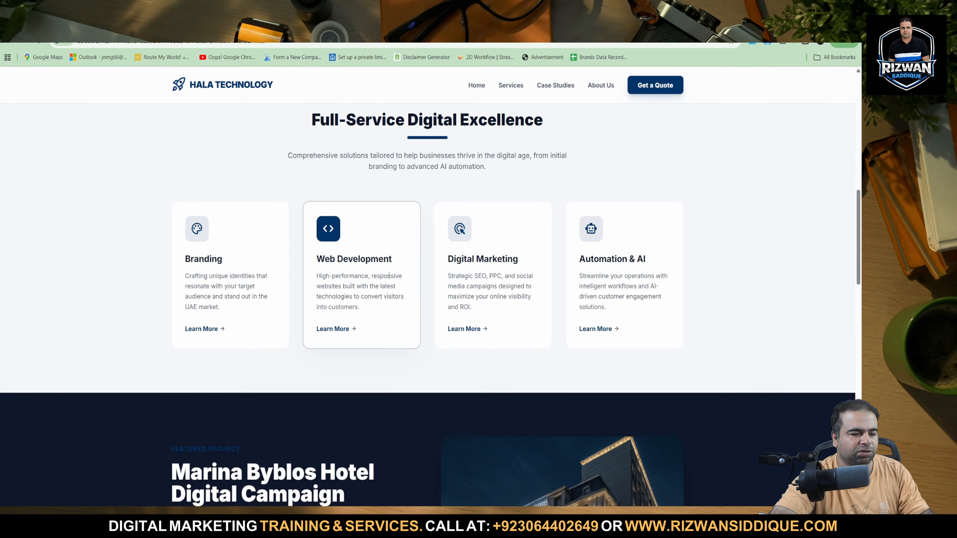
pyautogui.click(554, 89)
pyautogui.click(603, 87)
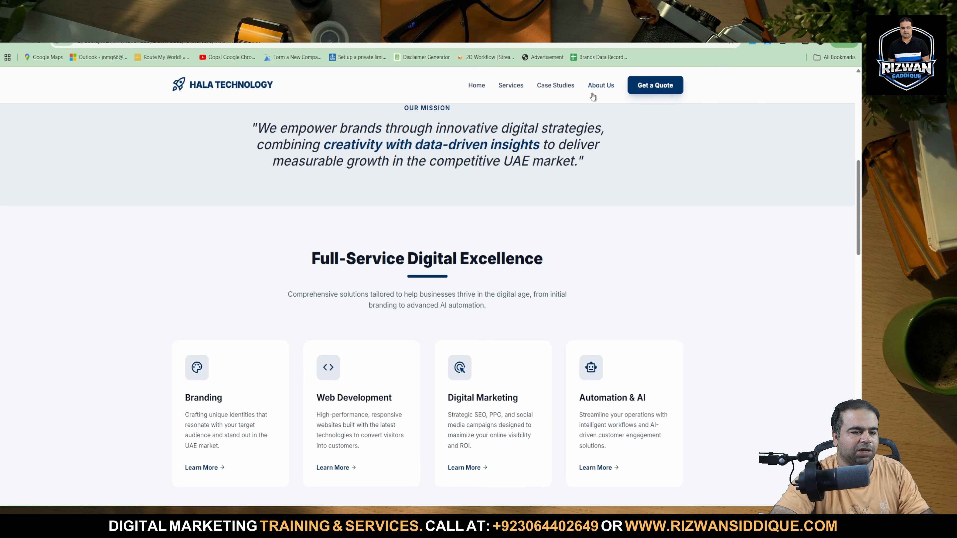
pyautogui.click(520, 86)
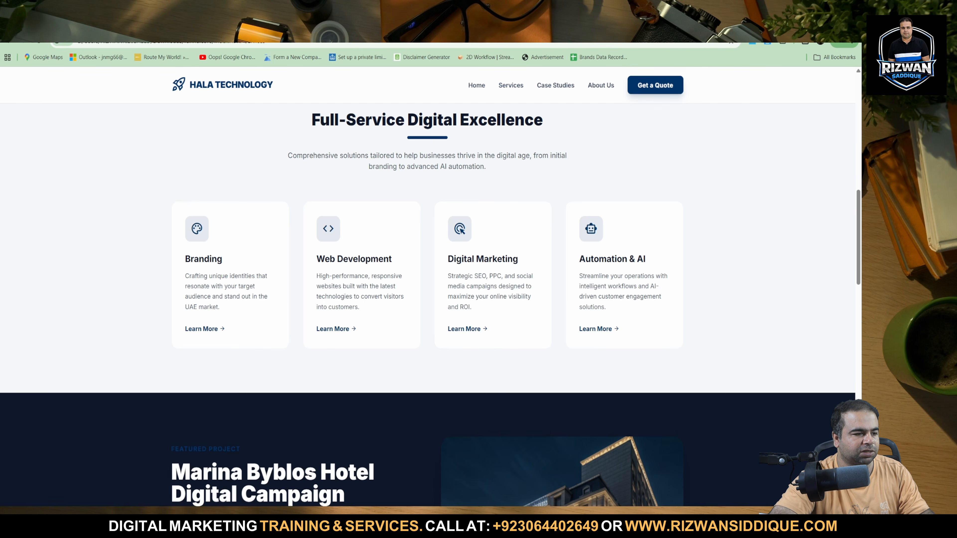
# Copy the prompt "please create all page one by one and attached link services page" from the AI Studio remix into Antigravity's agent chat.
pyautogui.hotkey('ctrl', 'Tab')
pyautogui.scroll(4, 66, 273)
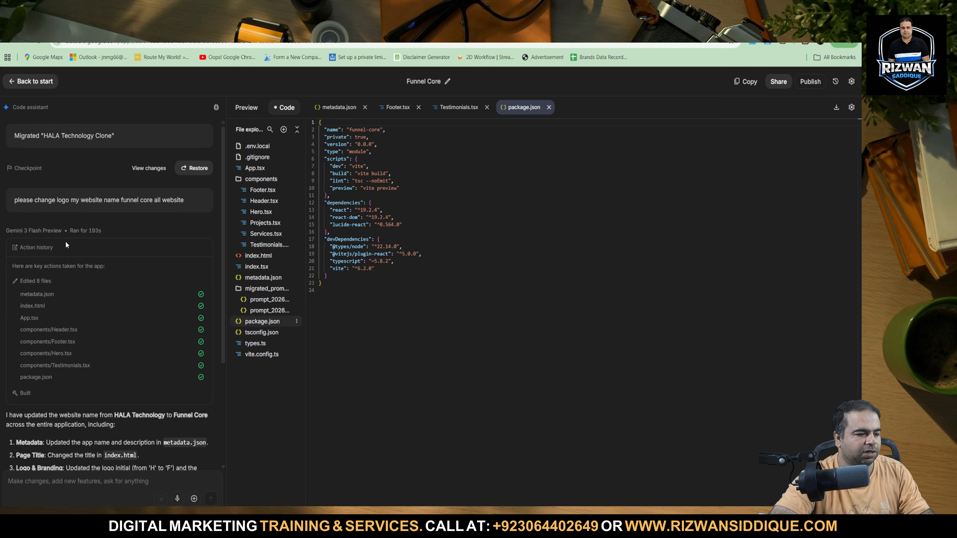
pyautogui.tripleClick(81, 195)
pyautogui.scroll(-4, 81, 192)
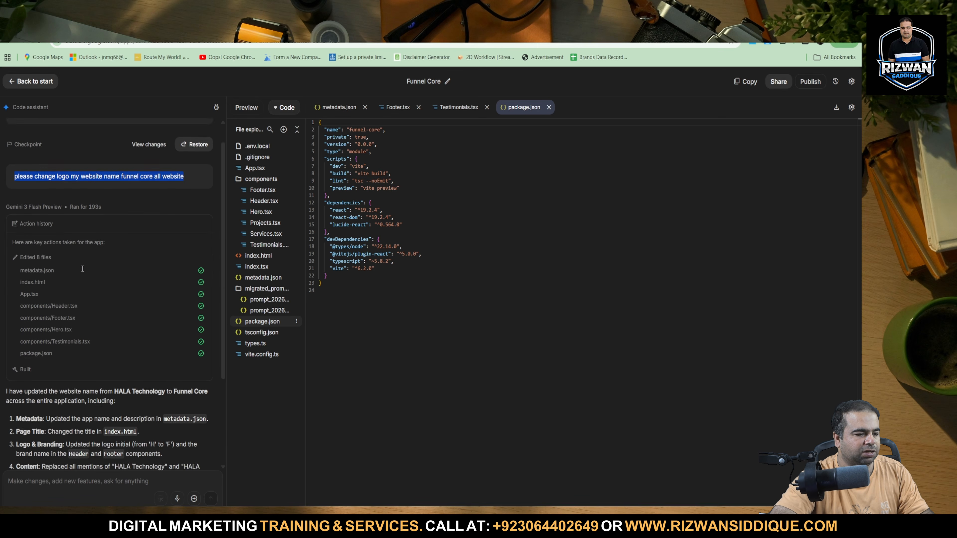
pyautogui.hotkey('ctrl', 'Tab')
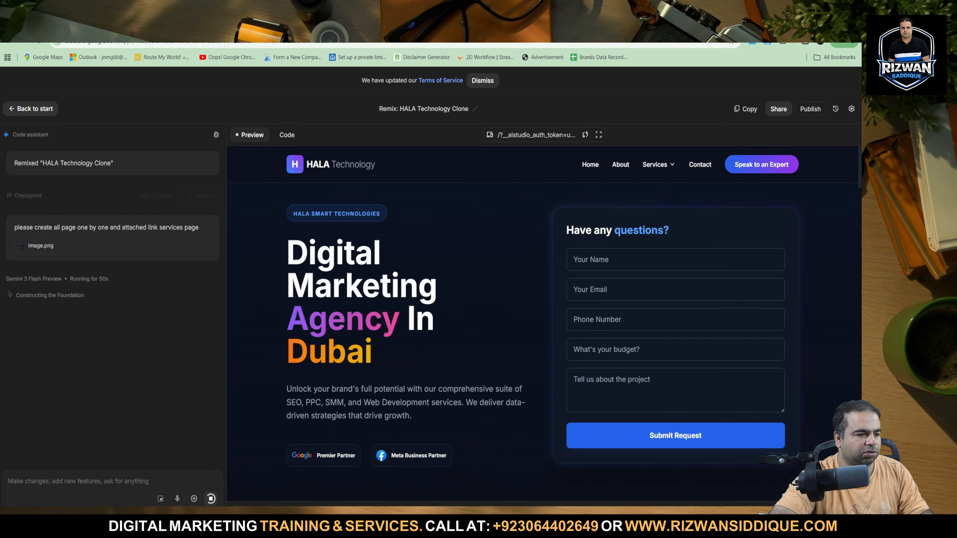
pyautogui.tripleClick(98, 232)
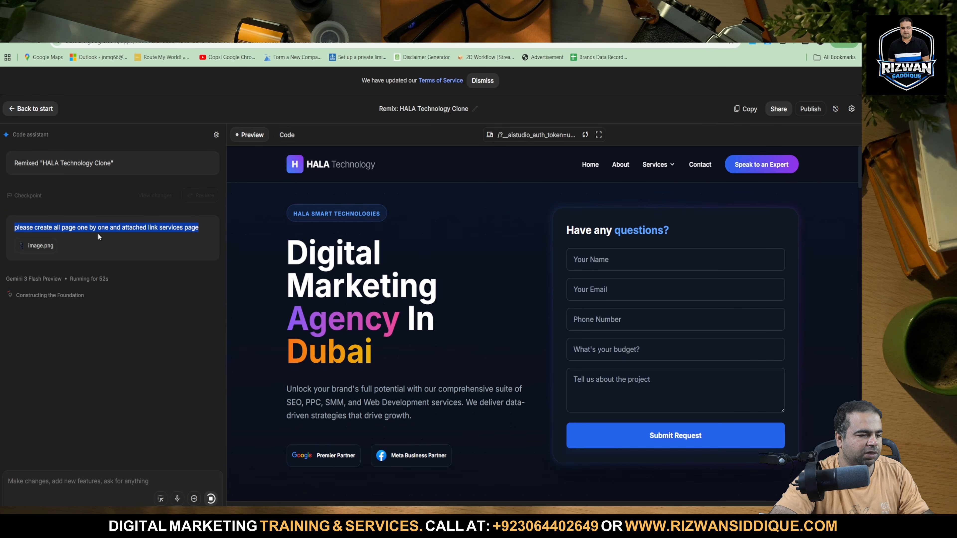
pyautogui.hotkey('ctrl', 'c')
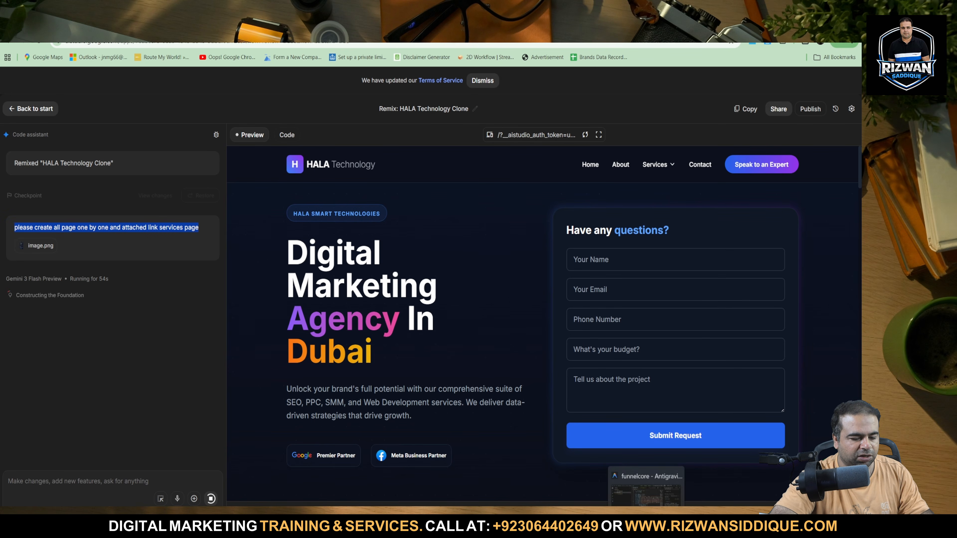
pyautogui.hotkey('alt', 'Tab')
pyautogui.click(634, 407)
pyautogui.hotkey('ctrl', 'v')
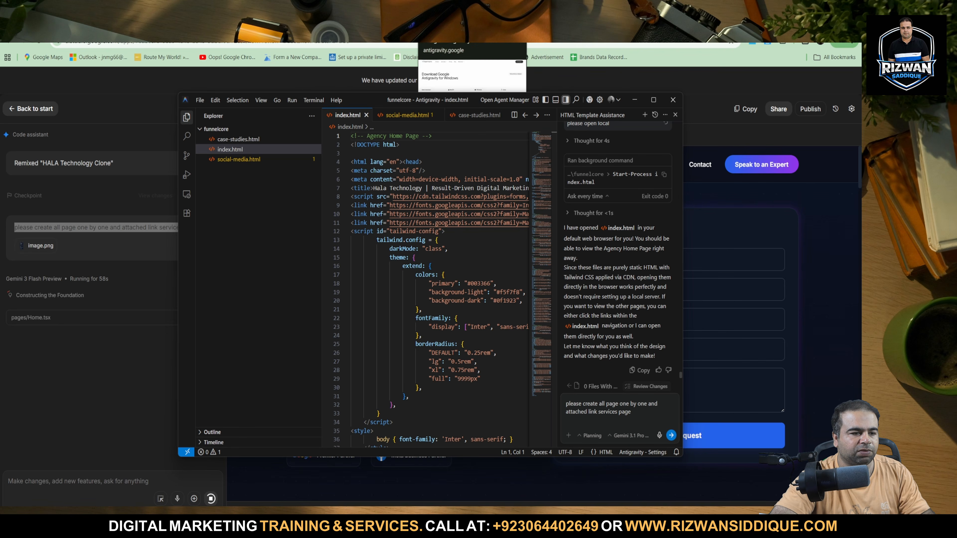
# Switch to the live Funnel Core home page in the browser and capture a screenshot of its expanded Services submenu.
pyautogui.click(320, 25)
pyautogui.click(264, 25)
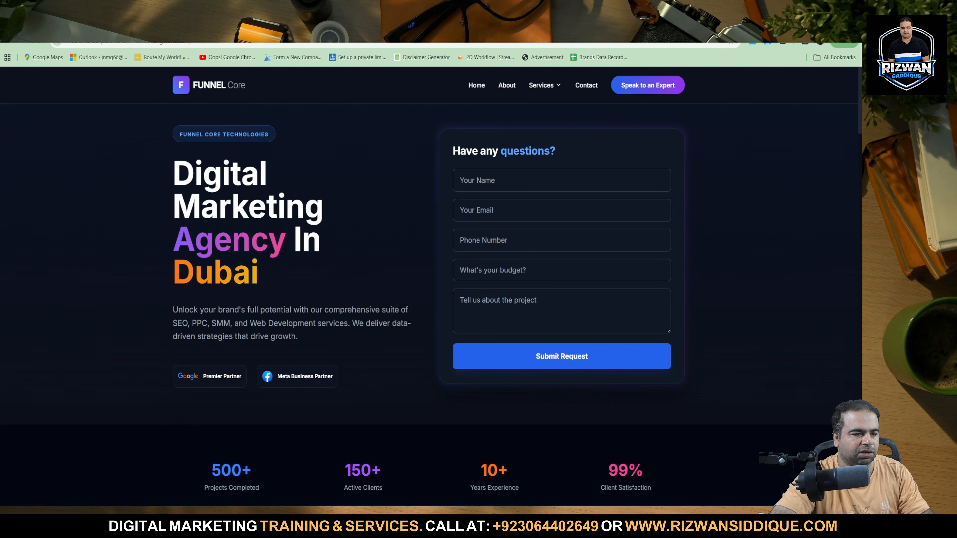
pyautogui.moveTo(544, 89)
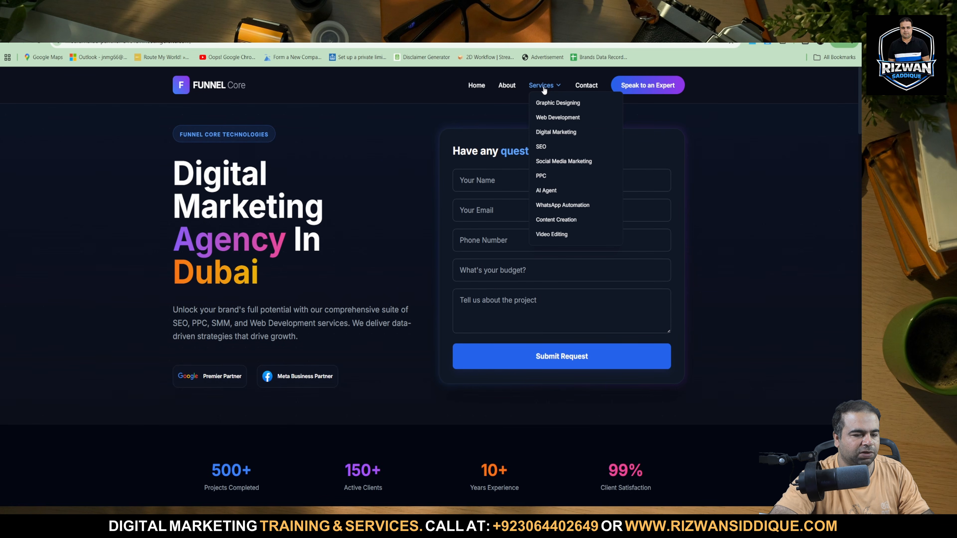
pyautogui.press('super+shift+s')
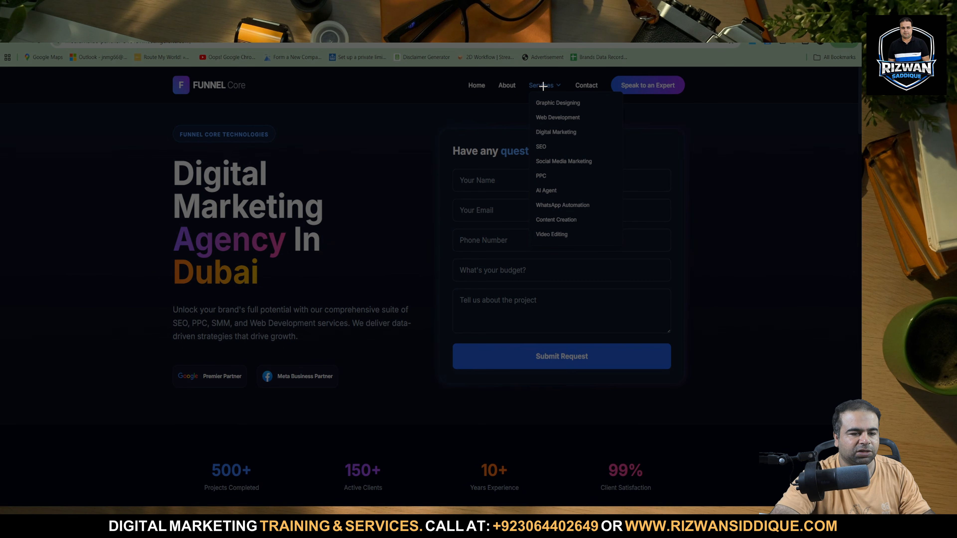
pyautogui.moveTo(529, 77); pyautogui.dragTo(608, 254)
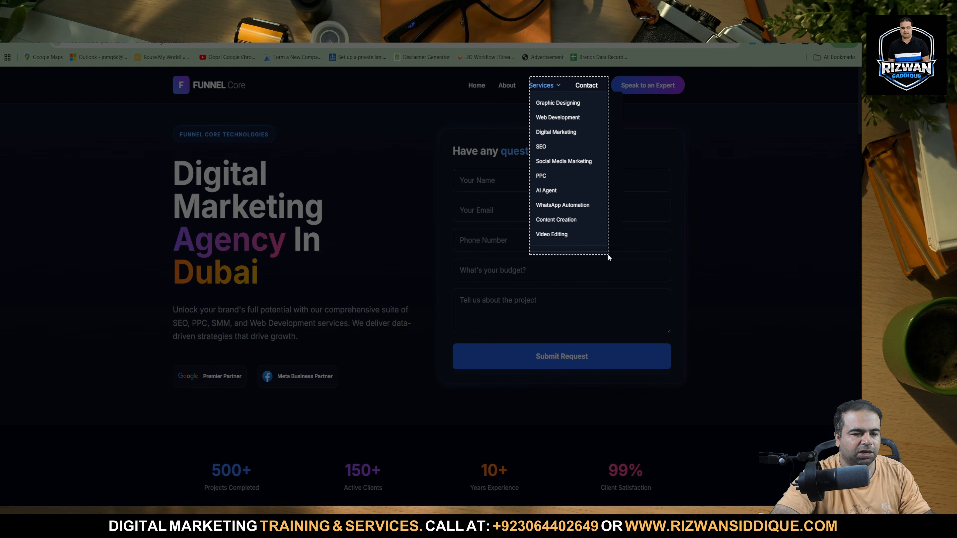
# Return to Antigravity, attach the submenu screenshot to the page-creation prompt and send it to the agent.
pyautogui.click(678, 519)
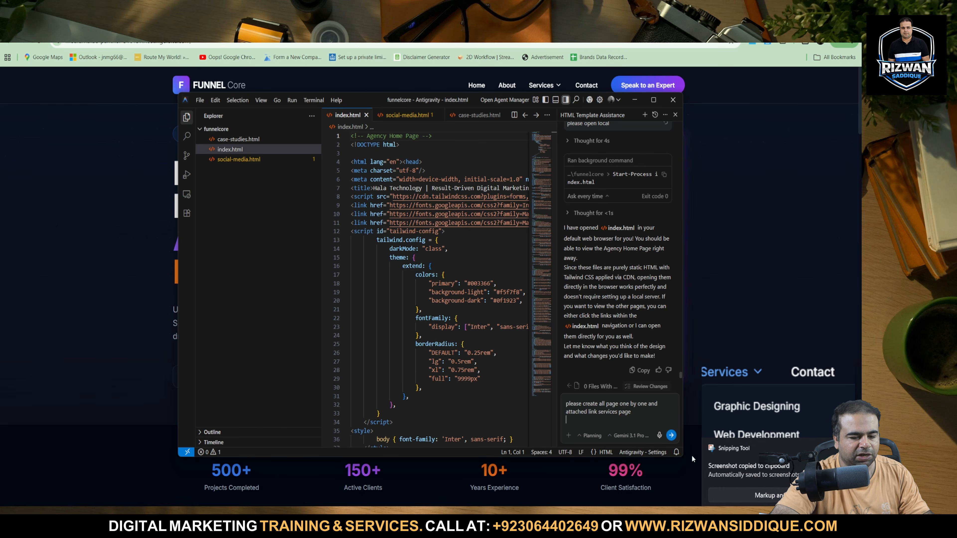
pyautogui.hotkey('ctrl', 'v')
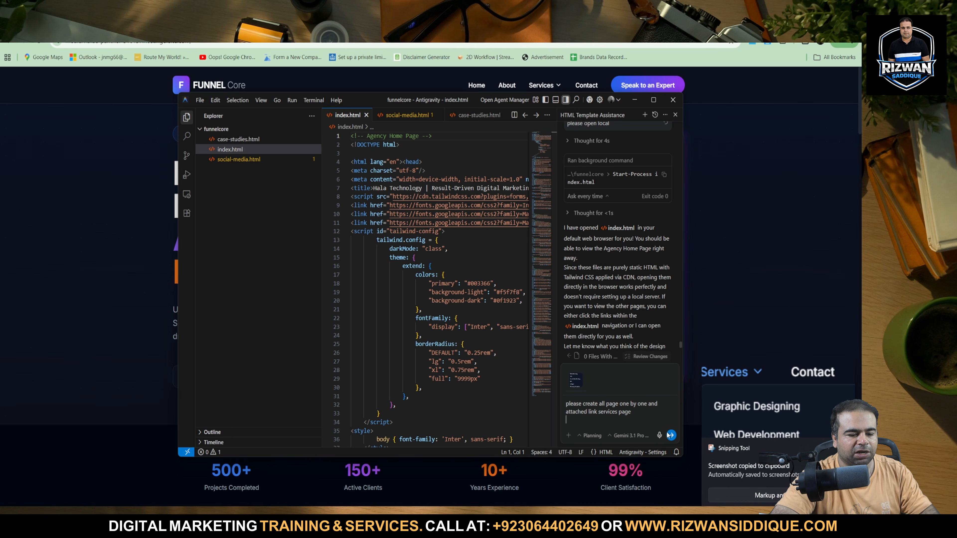
pyautogui.click(672, 435)
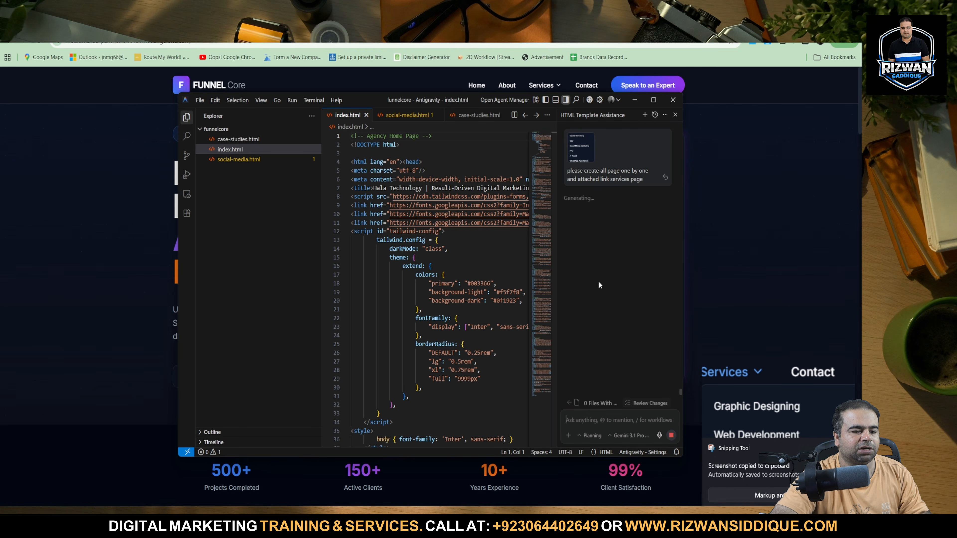